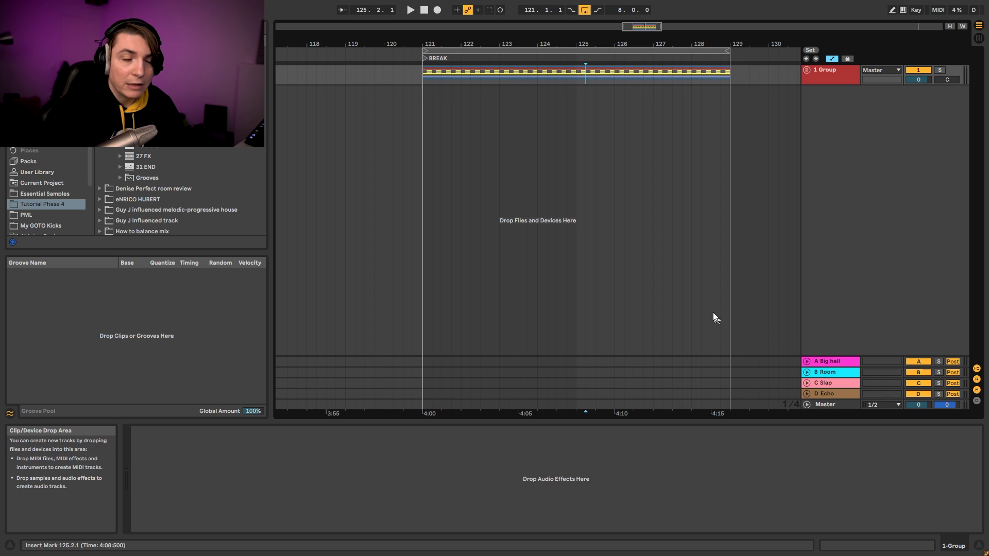
Play back the looped BREAK section from bar 121.
click(424, 107)
key(space)
mouse_move(501, 44)
mouse_down()
mouse_move(442, 36)
mouse_move(487, 46)
mouse_up()
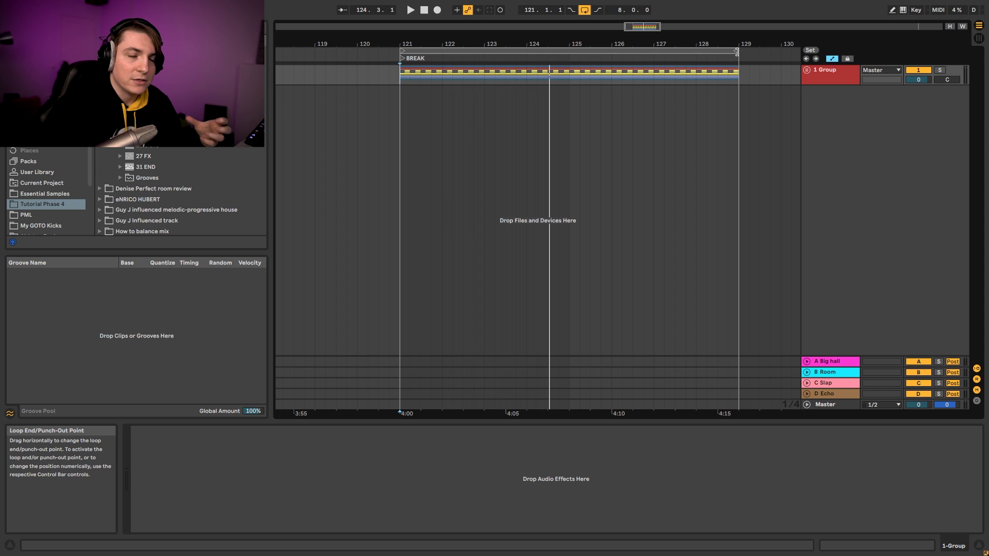
Unfold the main group and look through the kick and bass tracks inside its Low End subgroup.
click(807, 69)
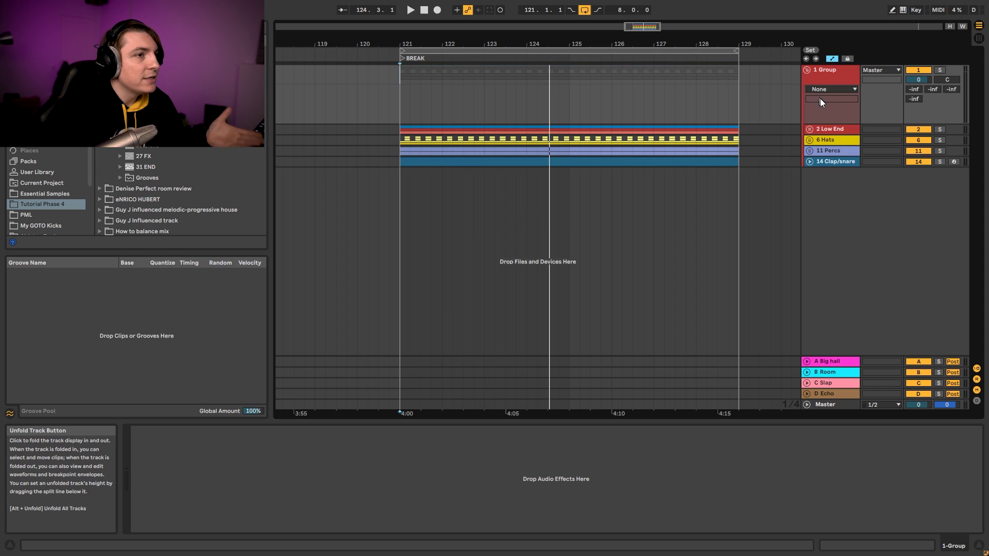
click(827, 128)
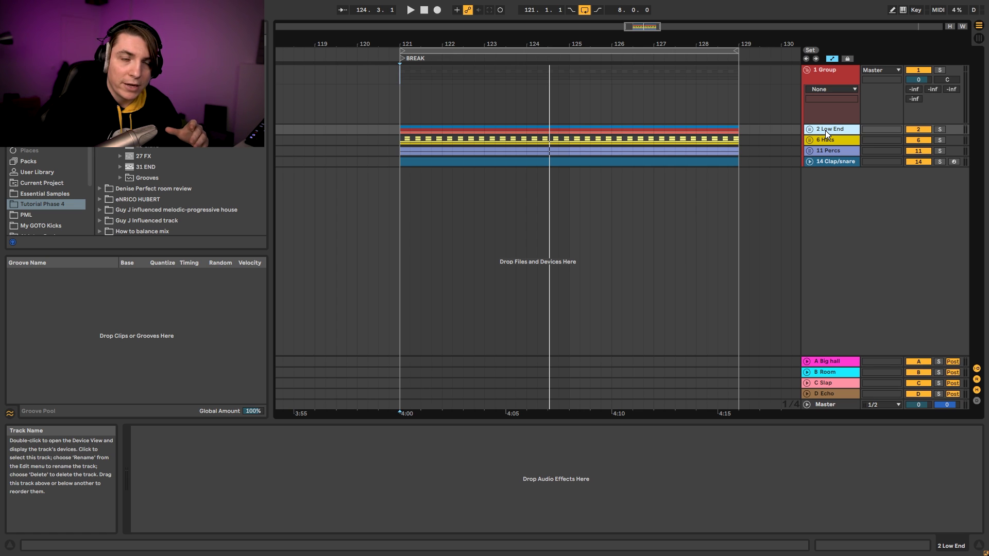
click(809, 129)
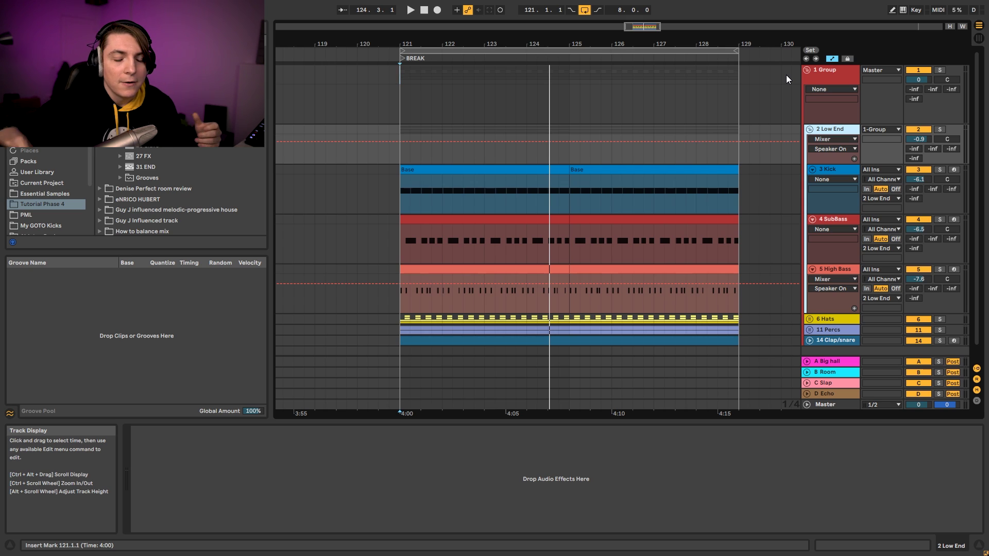
click(810, 129)
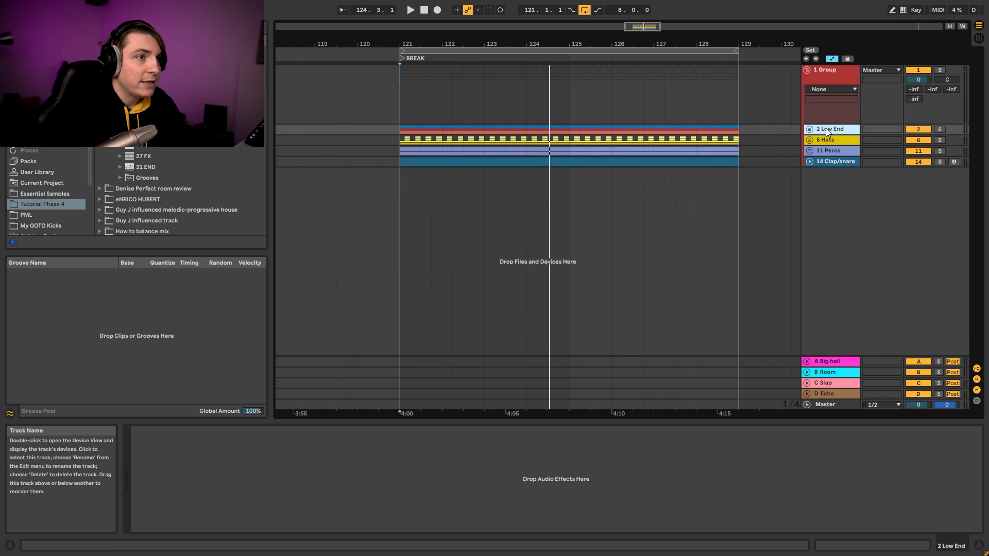
Solo the Low End group and play it from bar 121.
click(940, 129)
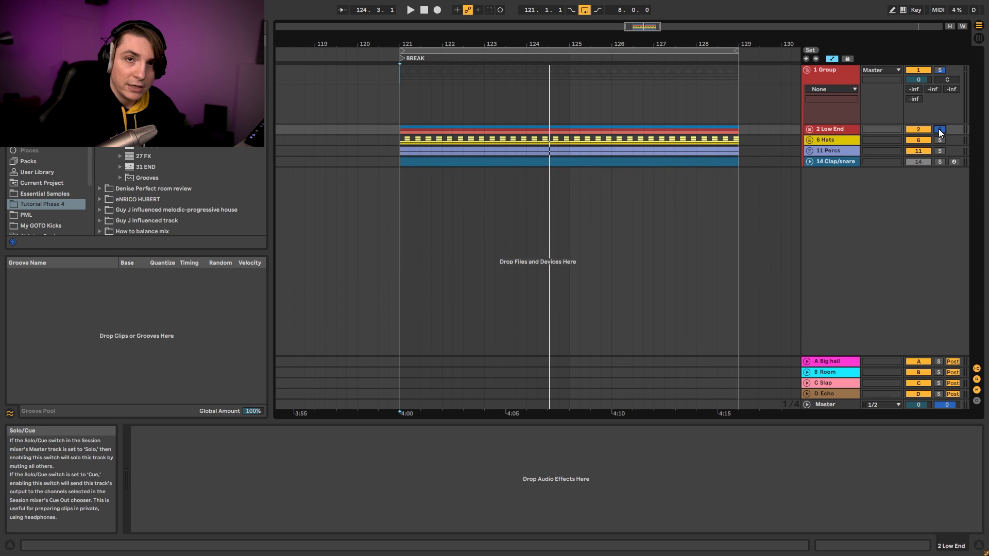
key(space)
drag(502, 44, 535, 128)
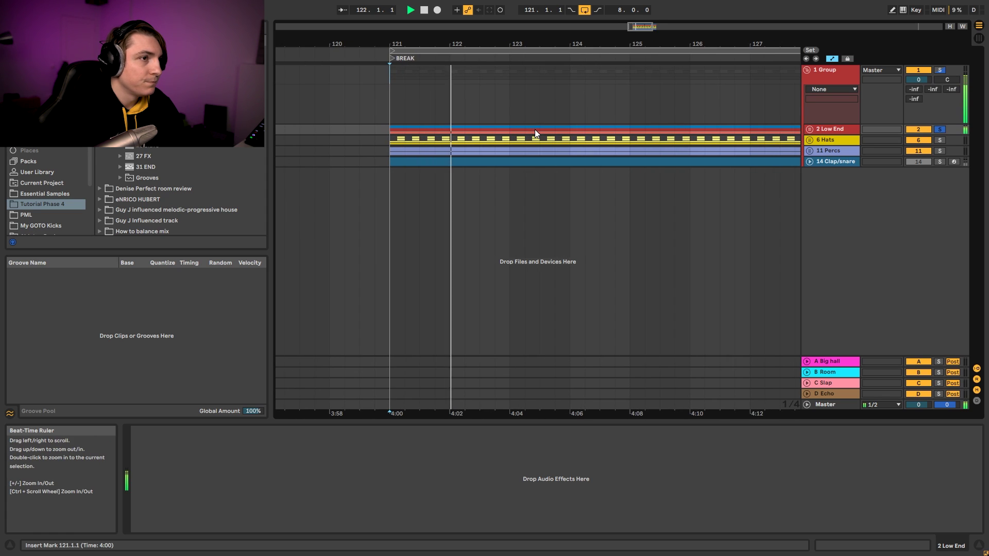
Hide the info view, unfold the Low End group and add a Glue Compressor to it by searching for "glue".
click(15, 548)
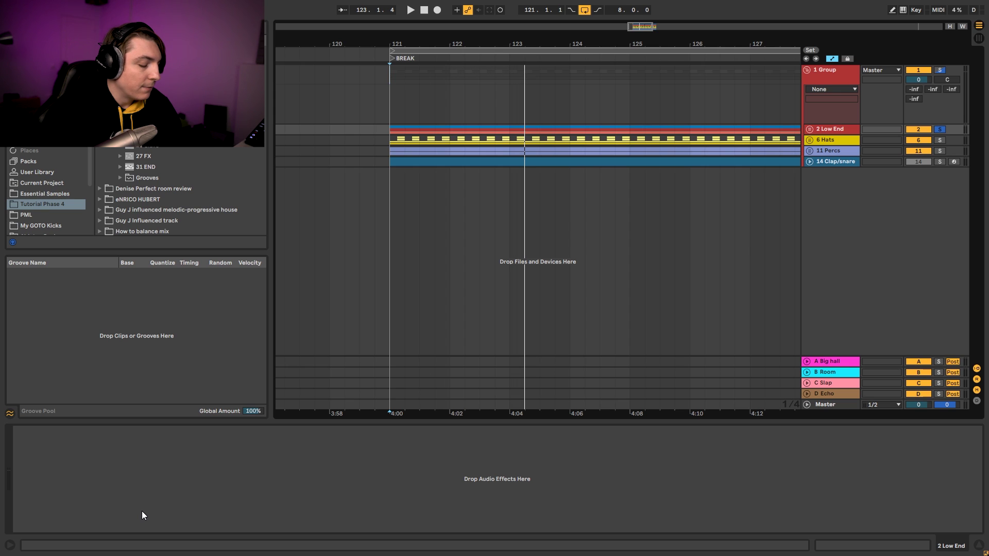
key(Right)
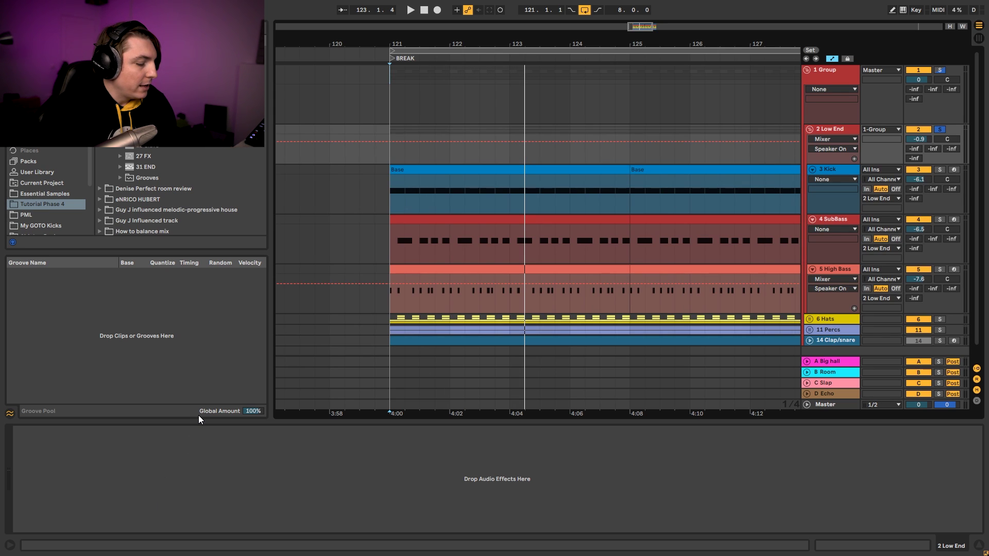
key(ctrl+f)
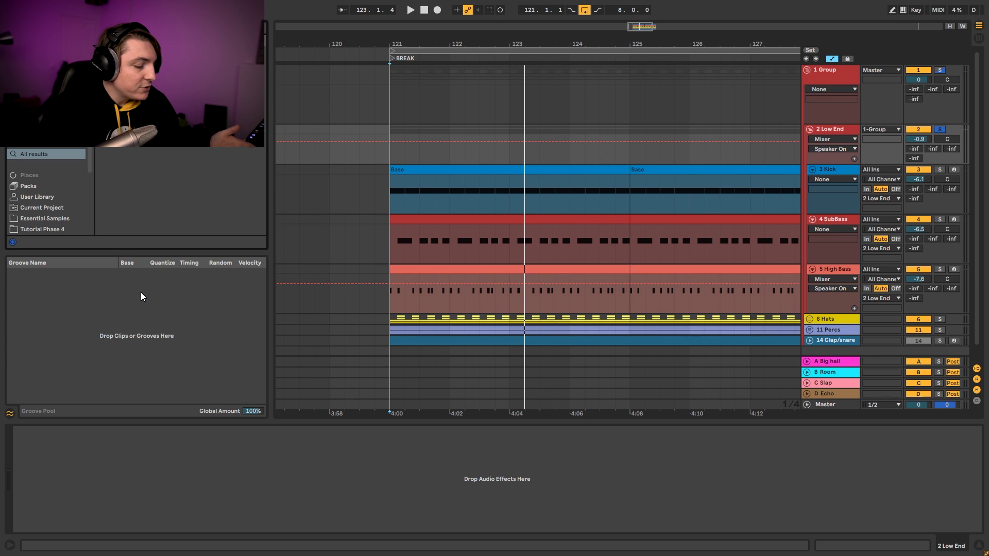
text(glue)
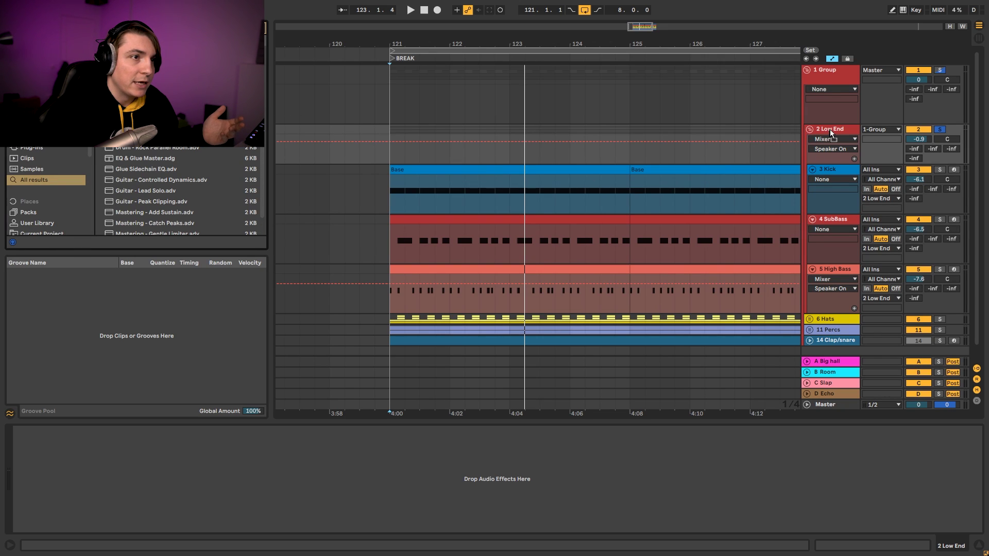
drag(830, 130, 830, 130)
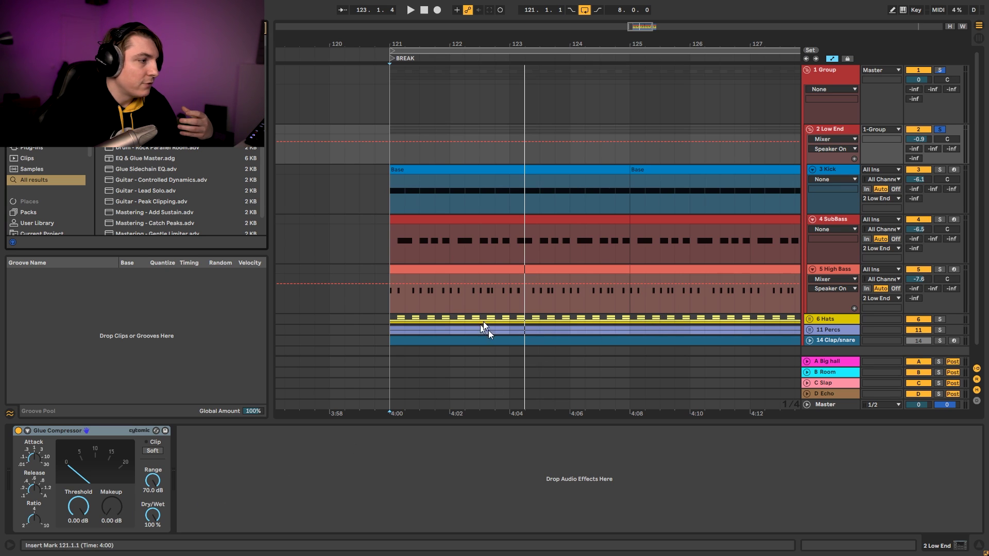
Lower the Glue Compressor's threshold to -15.9 dB and raise its makeup gain to 5.87 dB while checking with playback.
key(space)
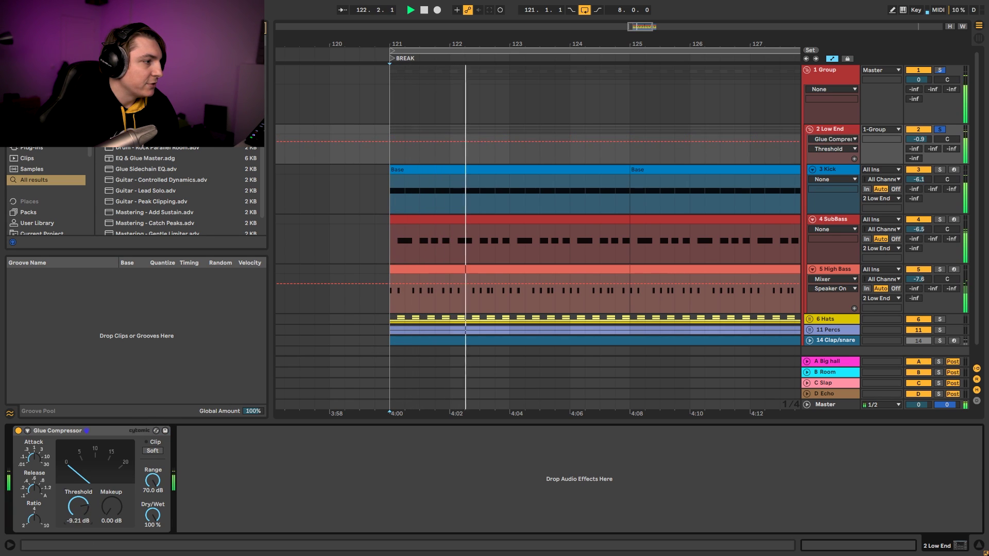
drag(80, 503, 80, 542)
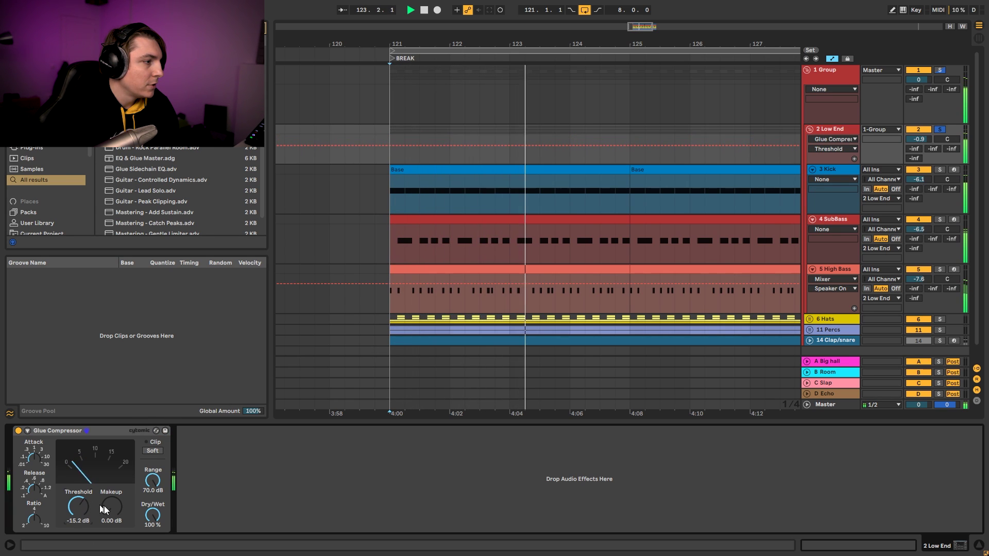
key(space)
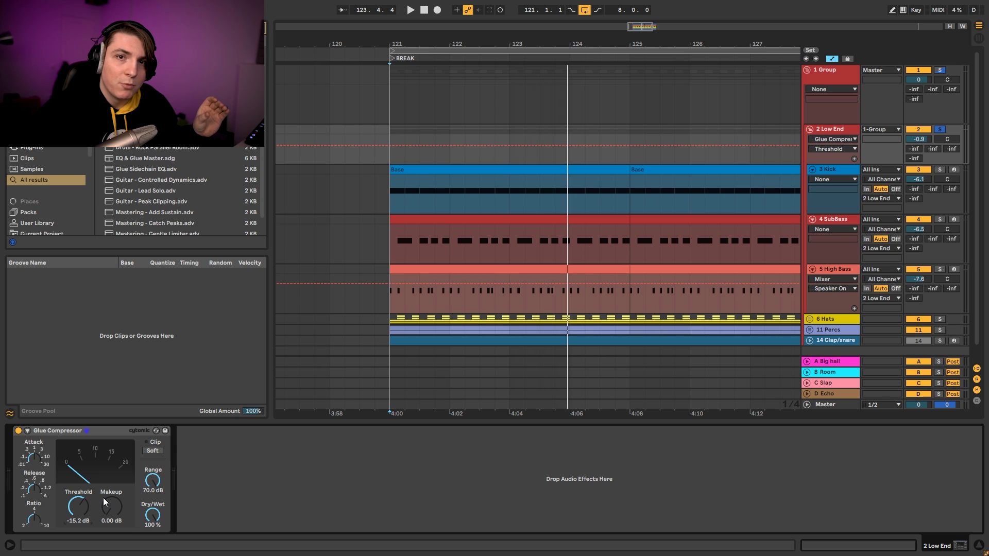
drag(110, 508, 110, 508)
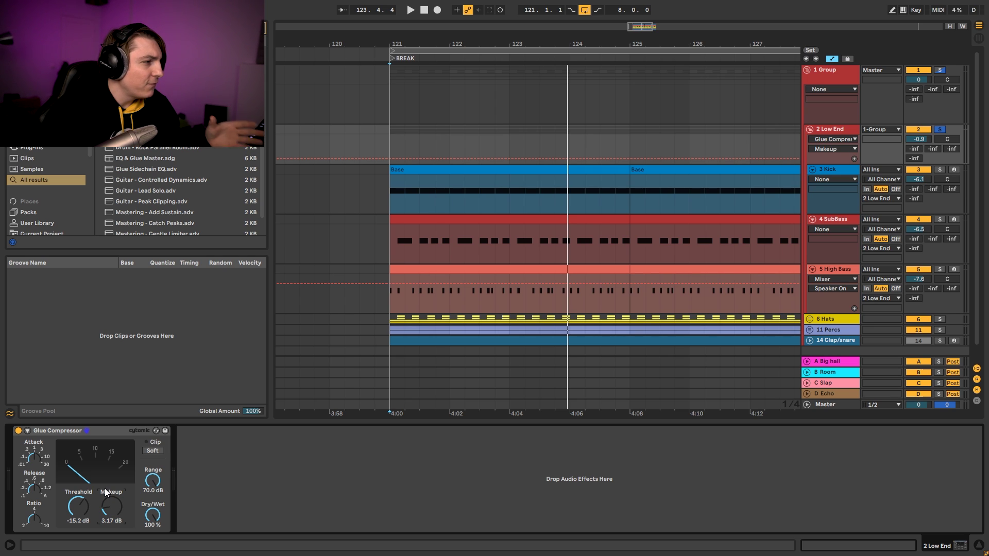
drag(78, 507, 78, 512)
key(space)
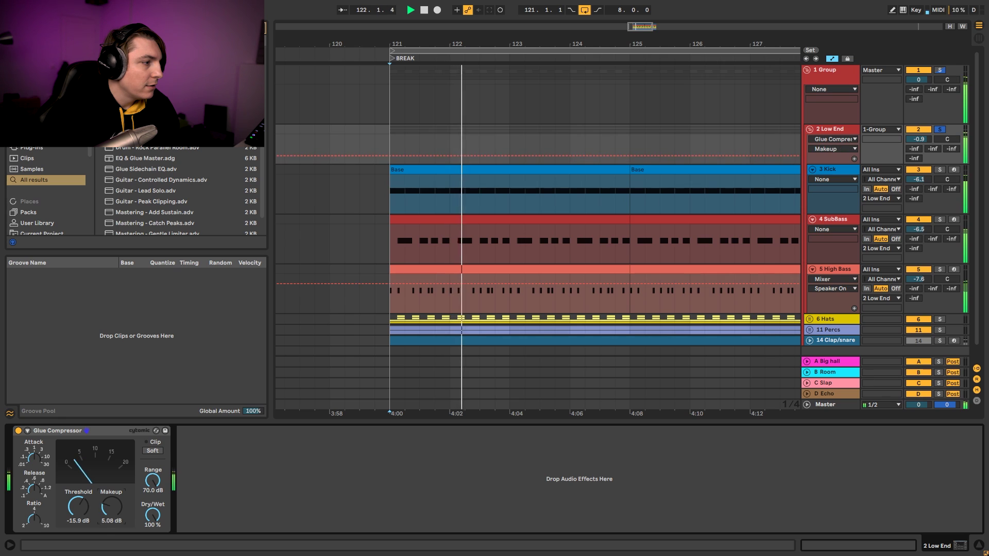
drag(101, 510, 105, 511)
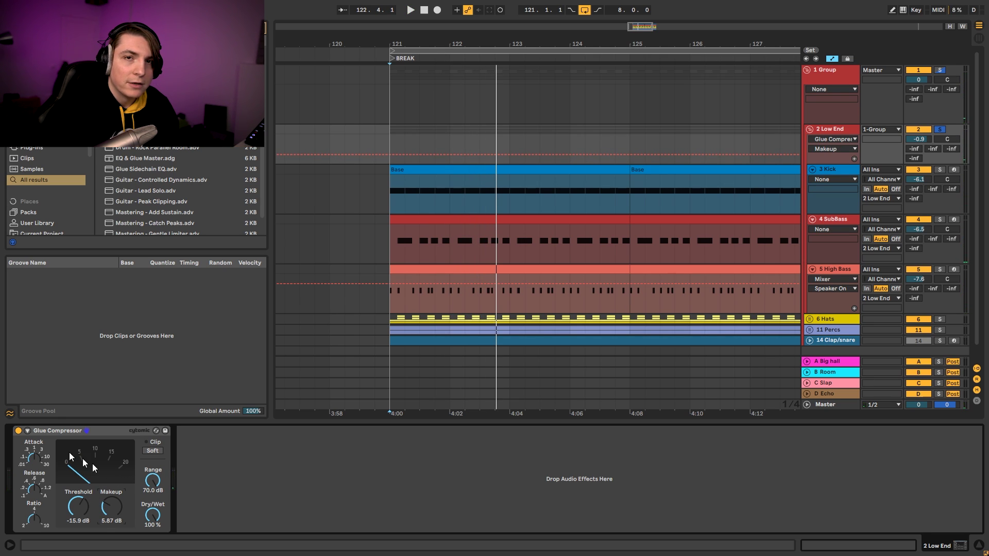
Match the compressed and bypassed loudness during playback by setting the Glue Compressor's makeup gain to 4.92 dB.
key(space)
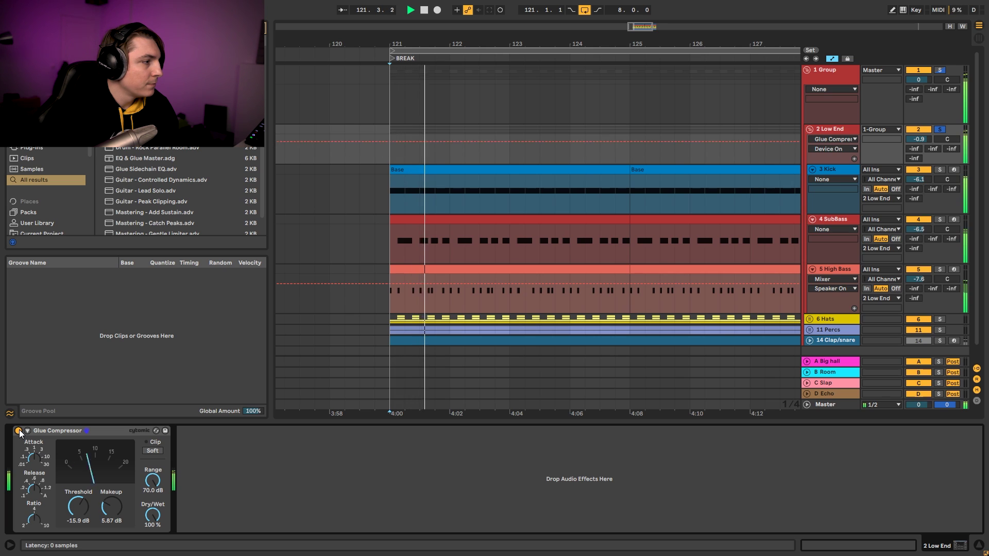
click(19, 431)
click(19, 430)
drag(114, 509, 115, 512)
click(18, 431)
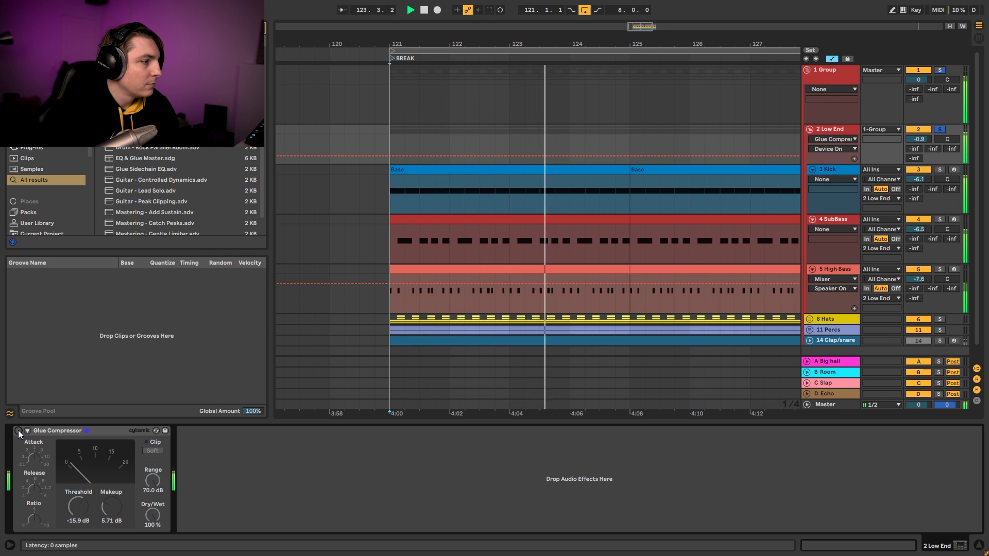
click(19, 430)
drag(109, 508, 109, 514)
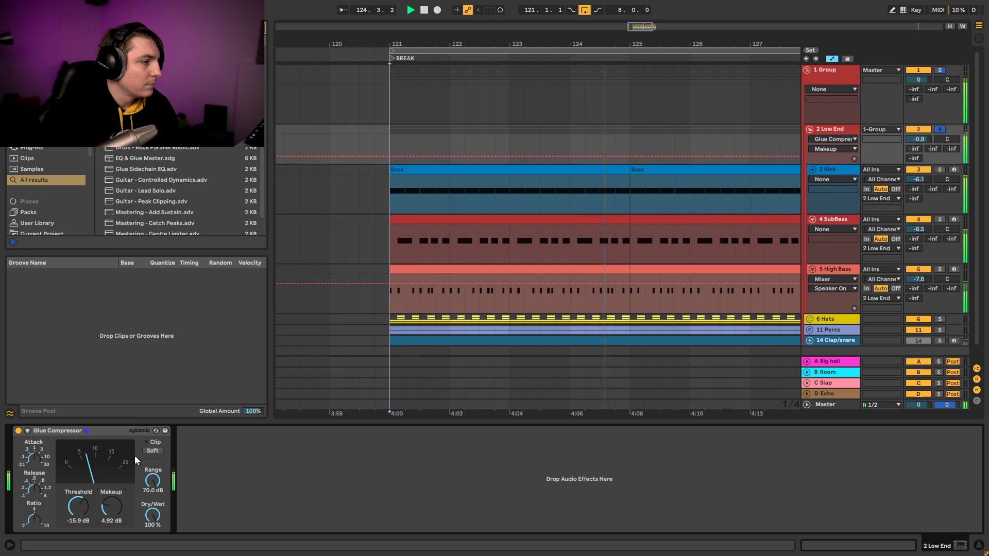
click(17, 431)
click(16, 431)
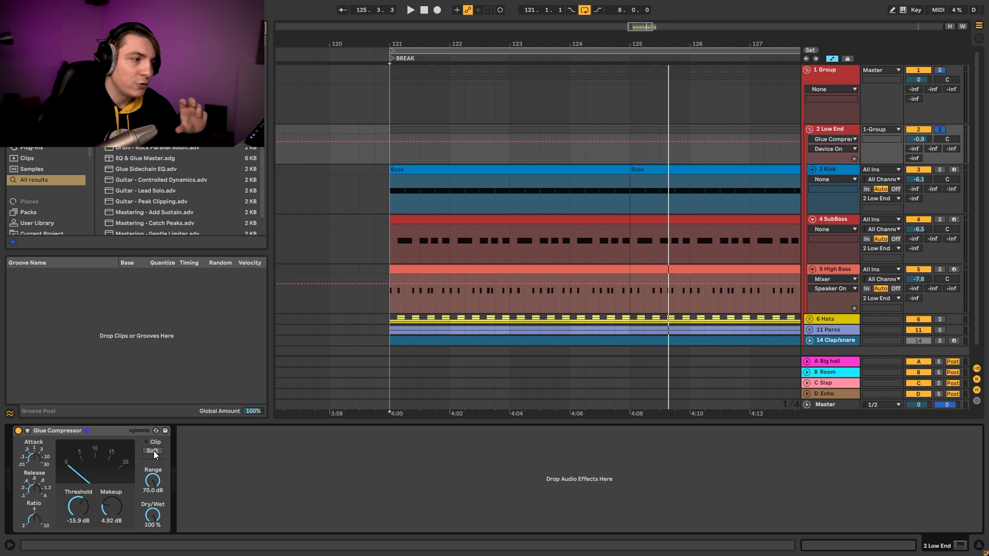
Enable soft clipping on the Glue Compressor and listen to the Low End group with it.
click(152, 451)
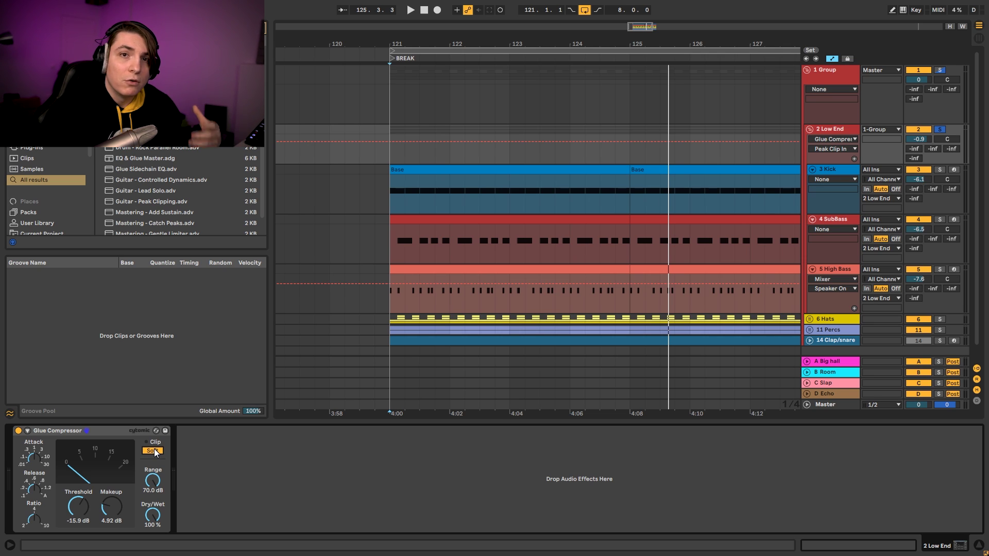
key(space)
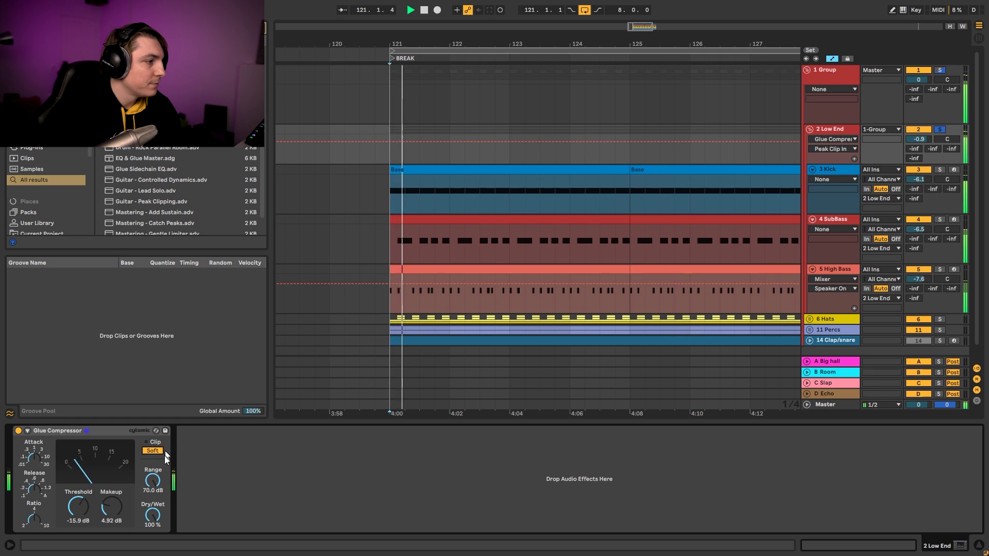
click(82, 508)
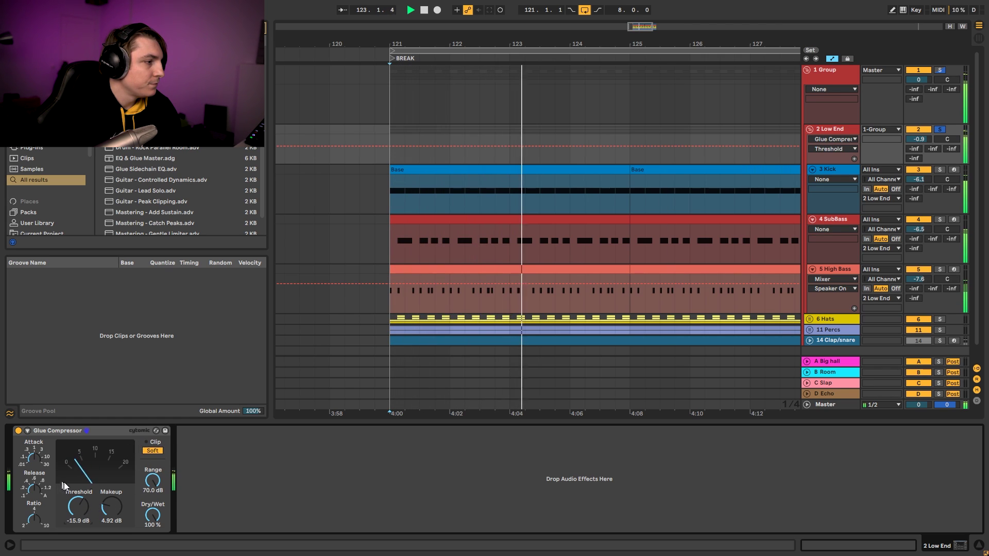
key(space)
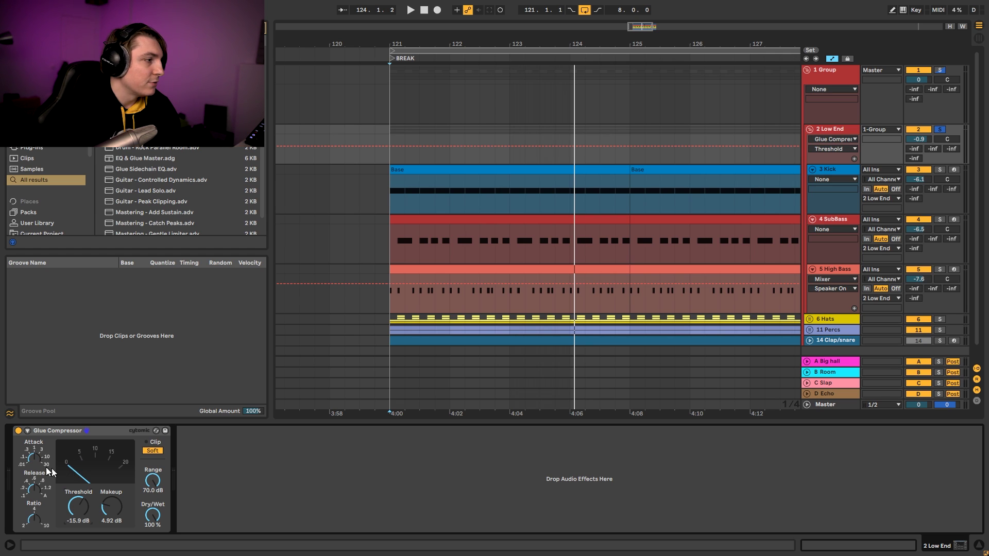
Adjust the Glue Compressor's attack and release times while the Low End group plays.
key(space)
click(36, 462)
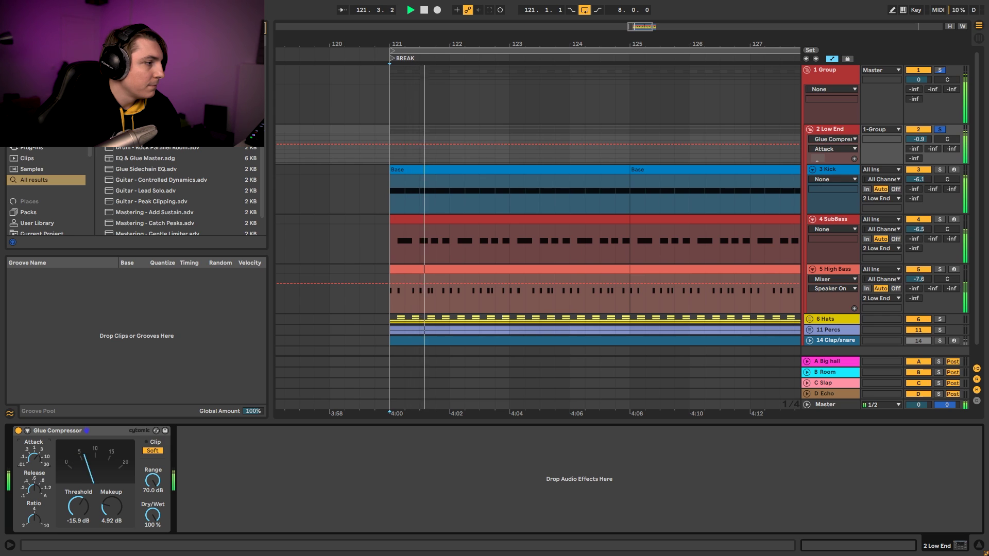
click(35, 492)
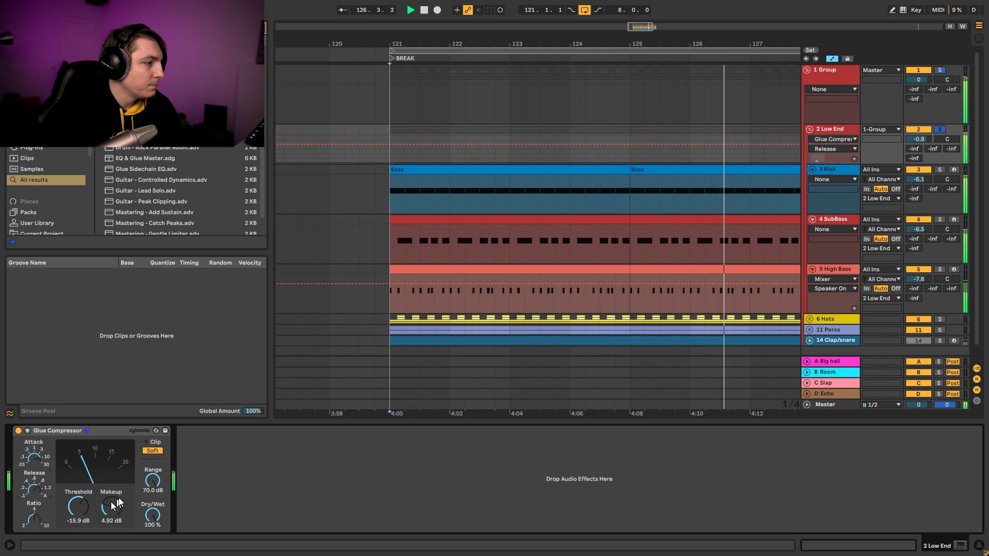
Set the Glue Compressor's range to 32.1 dB, threshold to -13.0 dB and makeup to 4.13 dB, comparing against bypass.
mouse_move(152, 484)
mouse_down()
mouse_move(144, 488)
mouse_move(143, 475)
mouse_up()
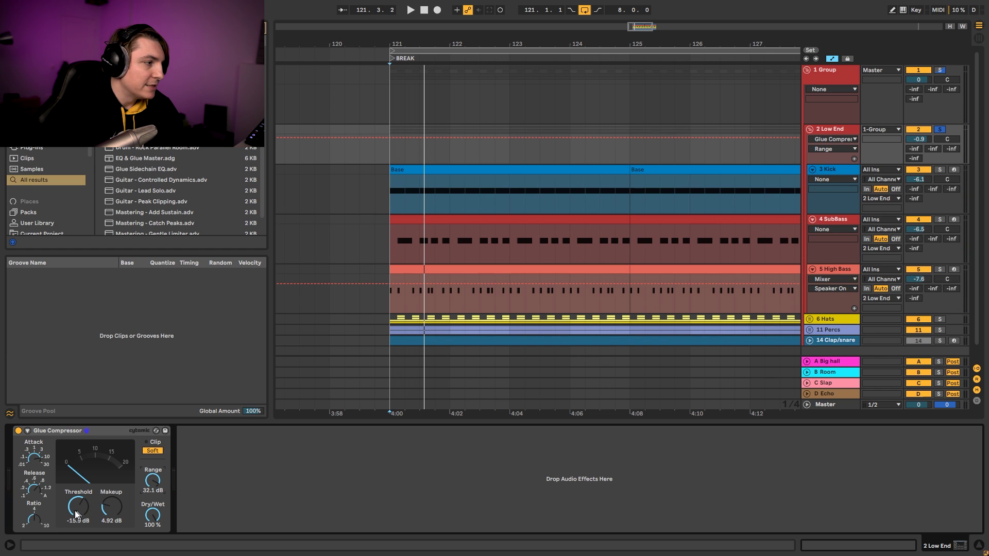
drag(72, 510, 110, 513)
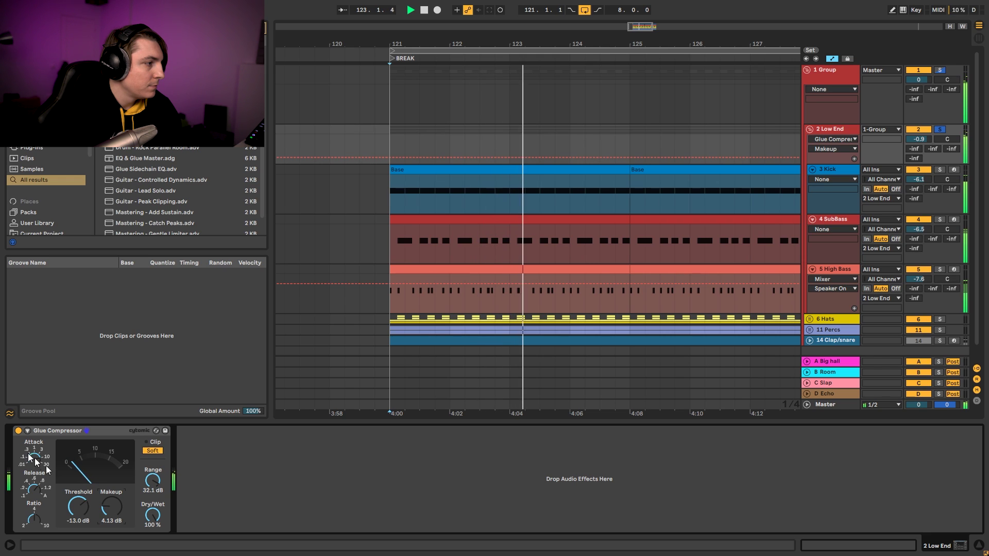
click(17, 431)
click(18, 430)
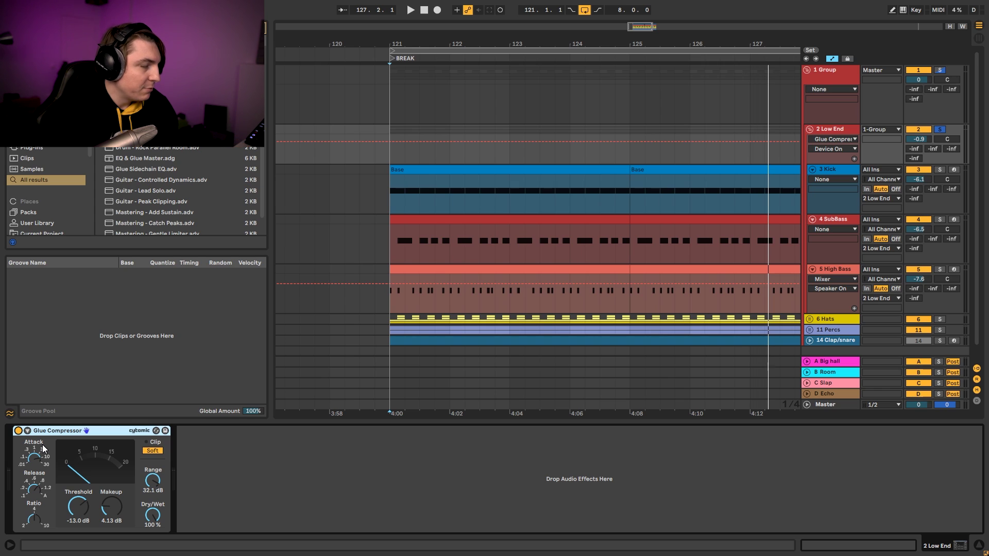
Add Drum Buss after the Glue Compressor on the Low End group, set Drive to 0.0 % and Damp to 20.0 kHz, and start playback.
key(ctrl+f)
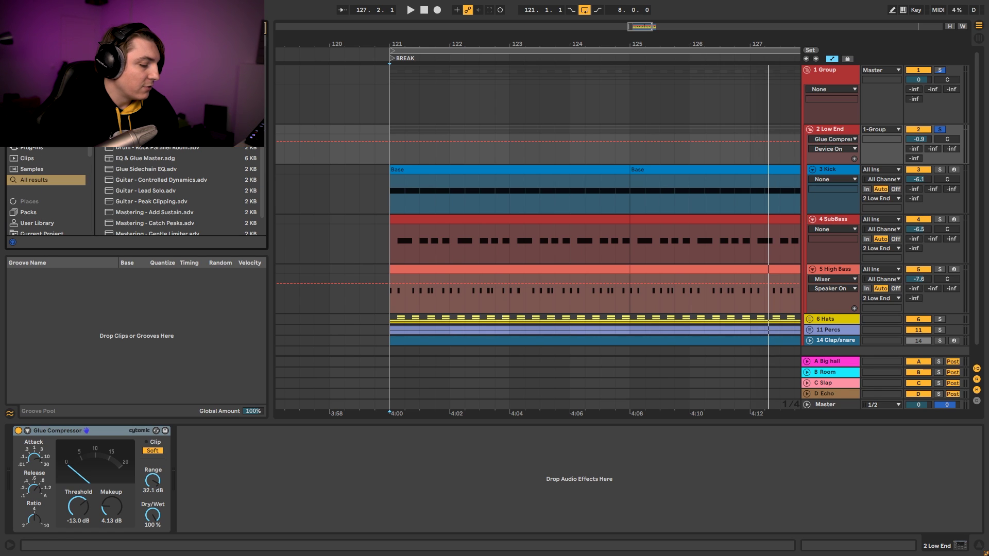
text(d)
drag(198, 359, 222, 443)
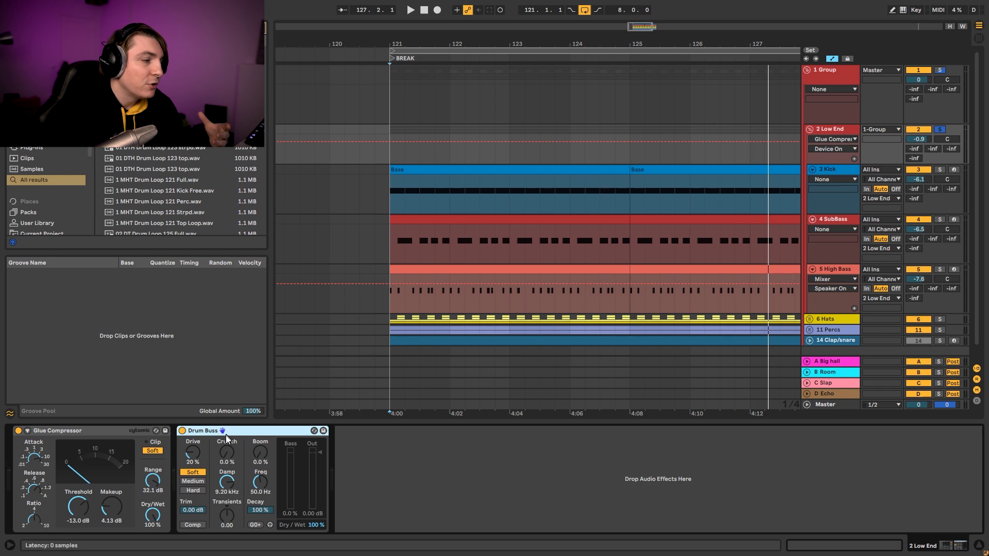
click(226, 483)
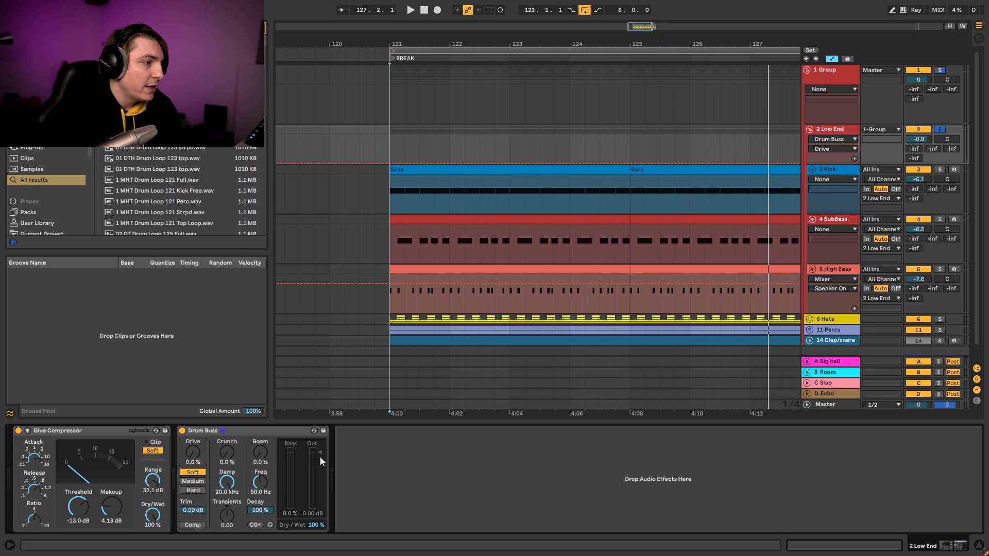
key(space)
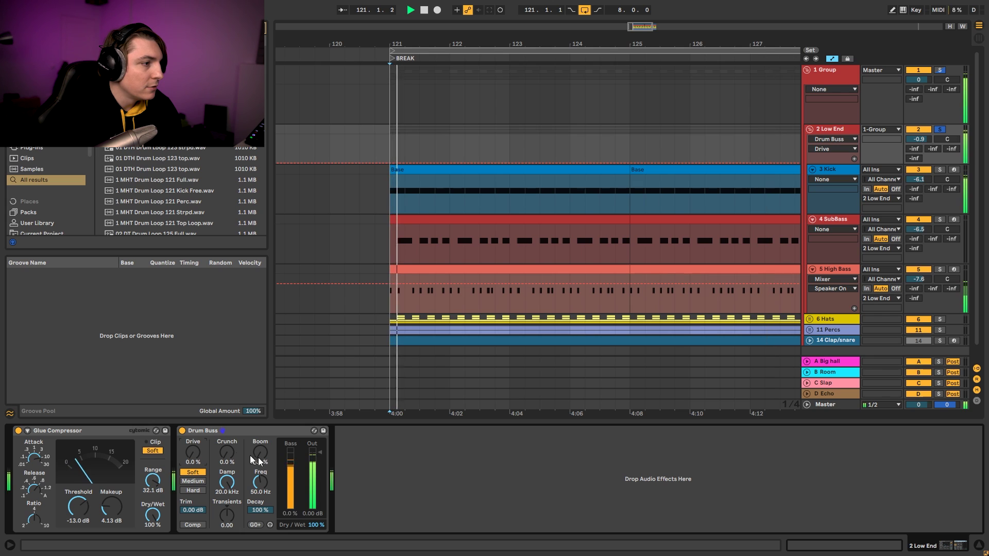
Set the Drum Buss output gain to -3.29 dB, comparing the Low End group's level against bypass during playback.
click(182, 431)
click(182, 431)
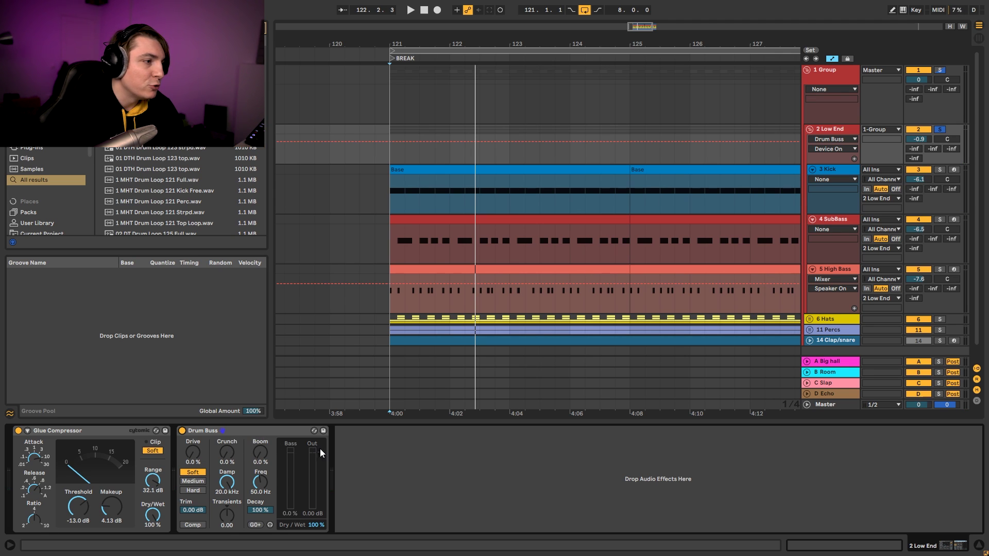
drag(321, 451, 321, 456)
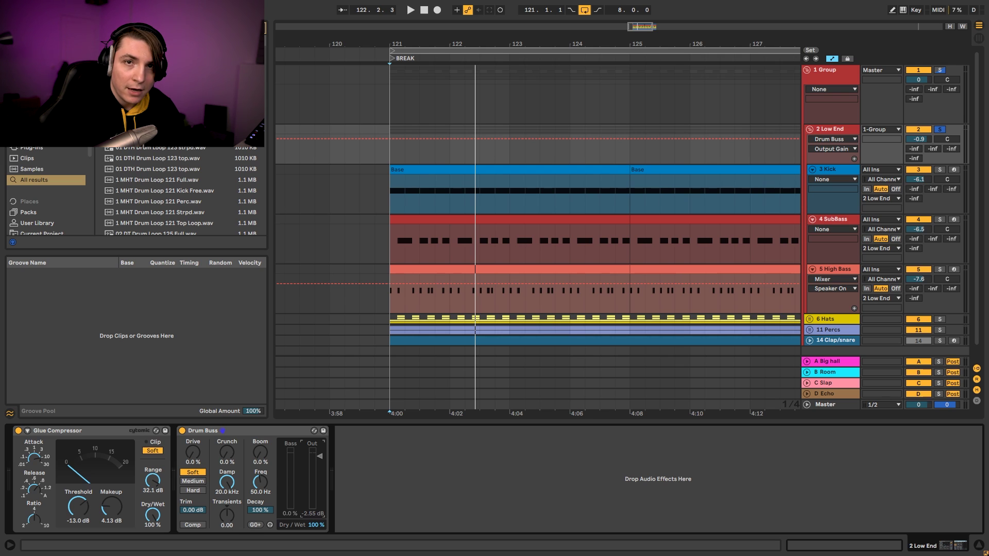
key(space)
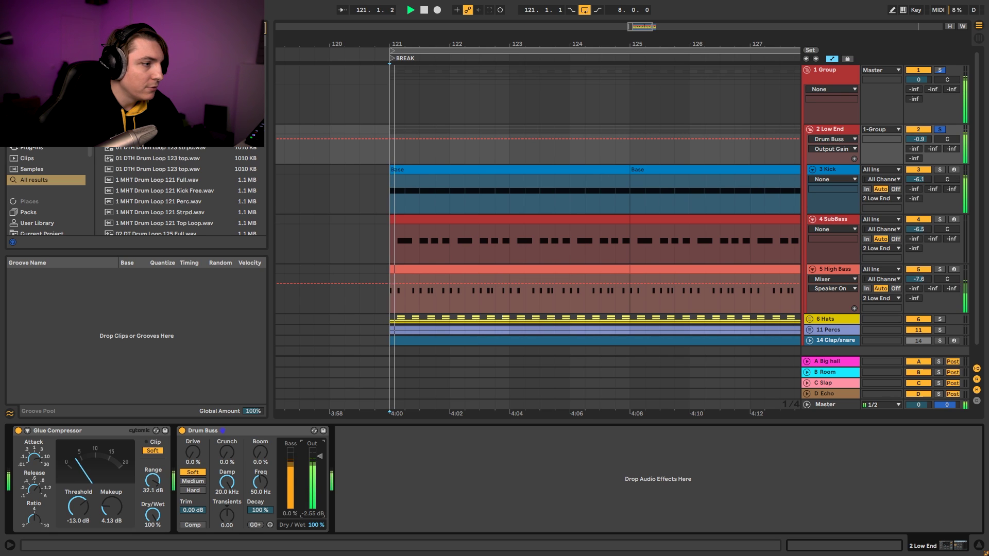
click(183, 432)
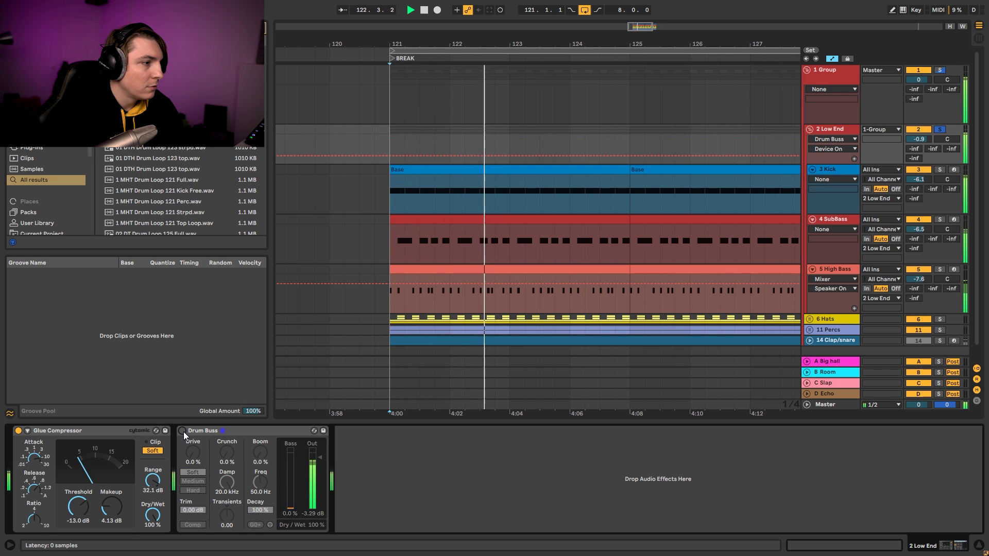
click(183, 432)
click(312, 459)
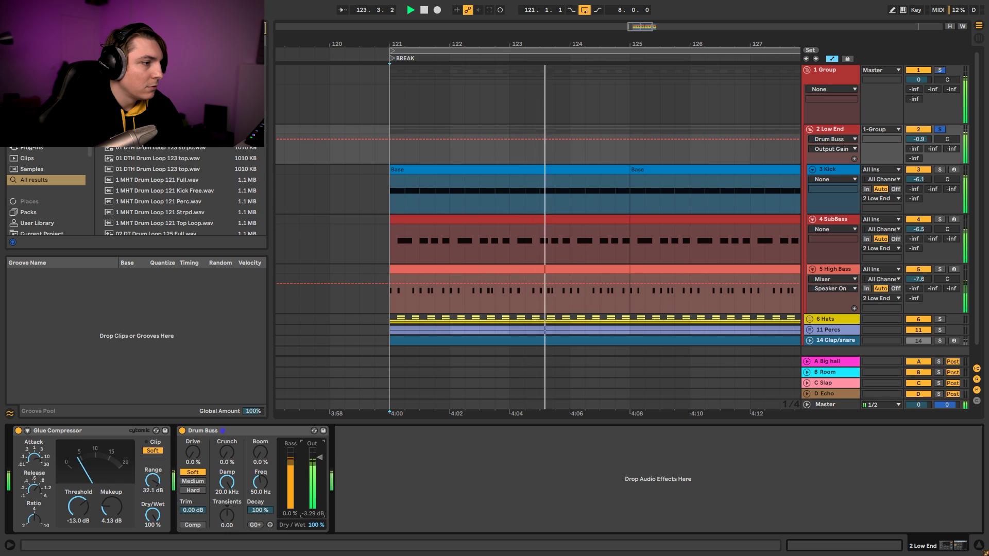
key(space)
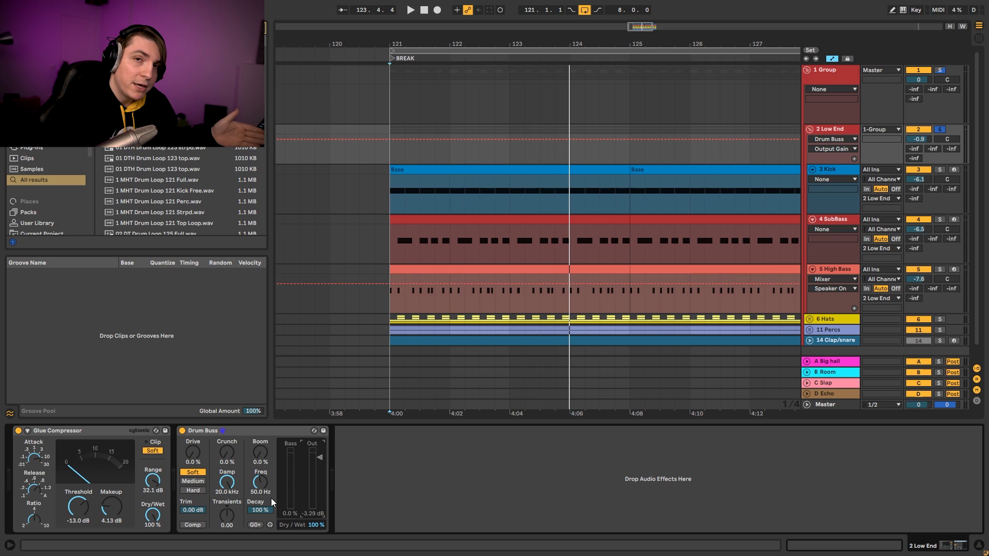
Set Drum Buss Drive to 5.6 %, Damp to 14.9 kHz, Trim to -1.87 dB and output gain to -1.81 dB, comparing against bypass.
key(space)
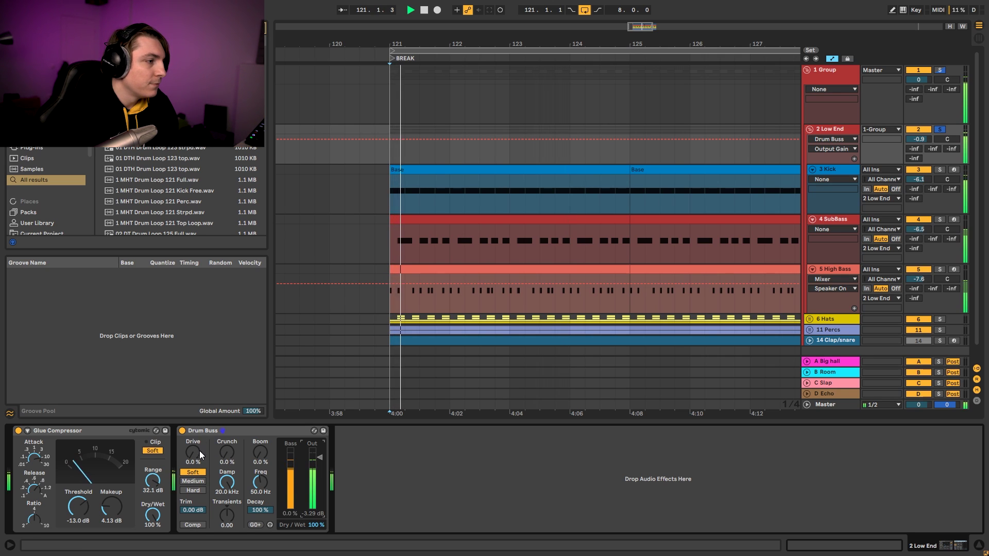
drag(200, 453, 227, 492)
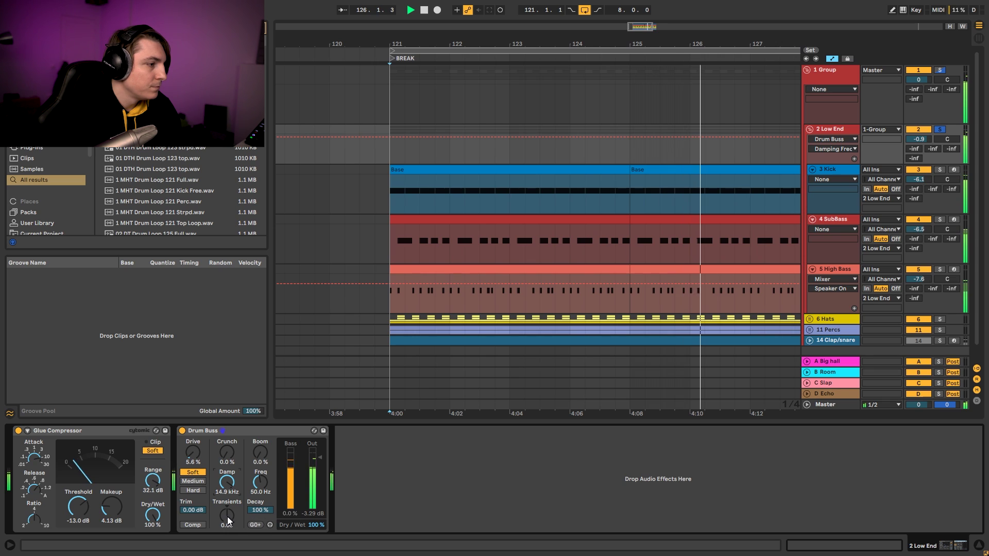
drag(193, 510, 193, 515)
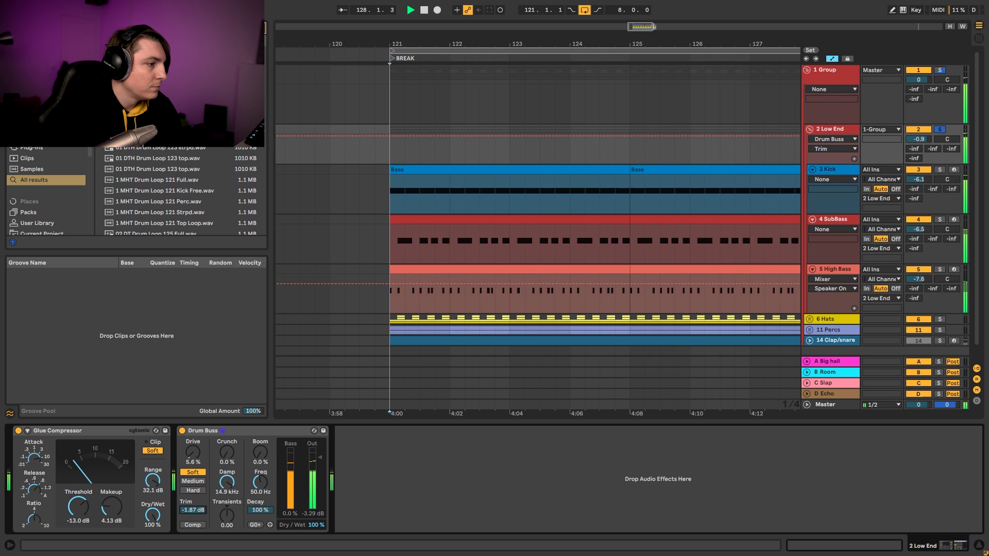
drag(316, 456, 317, 451)
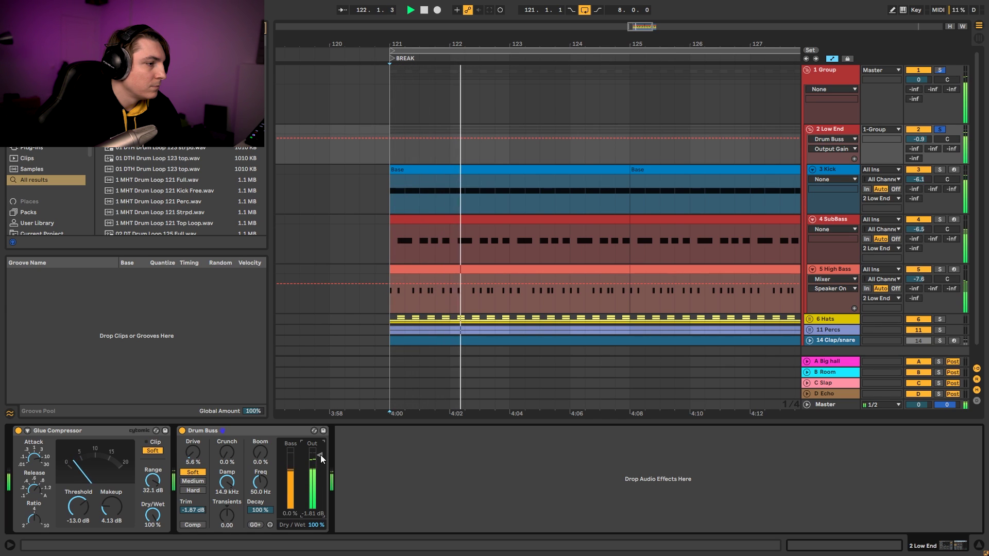
click(185, 431)
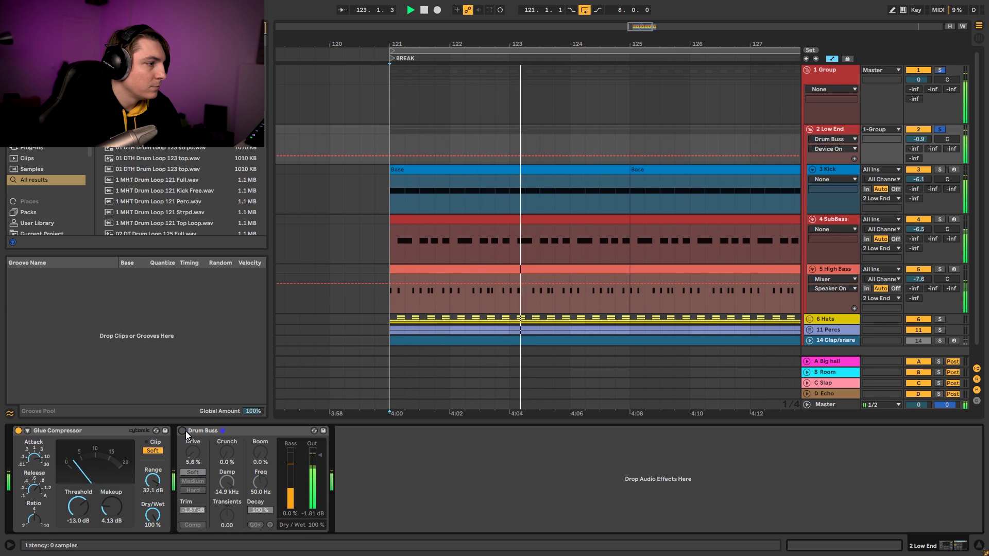
click(182, 430)
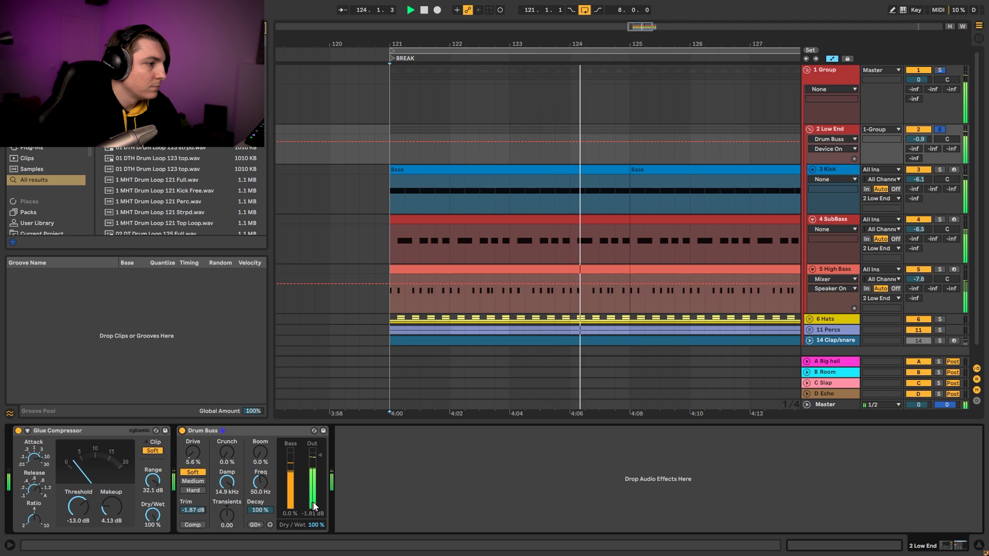
key(space)
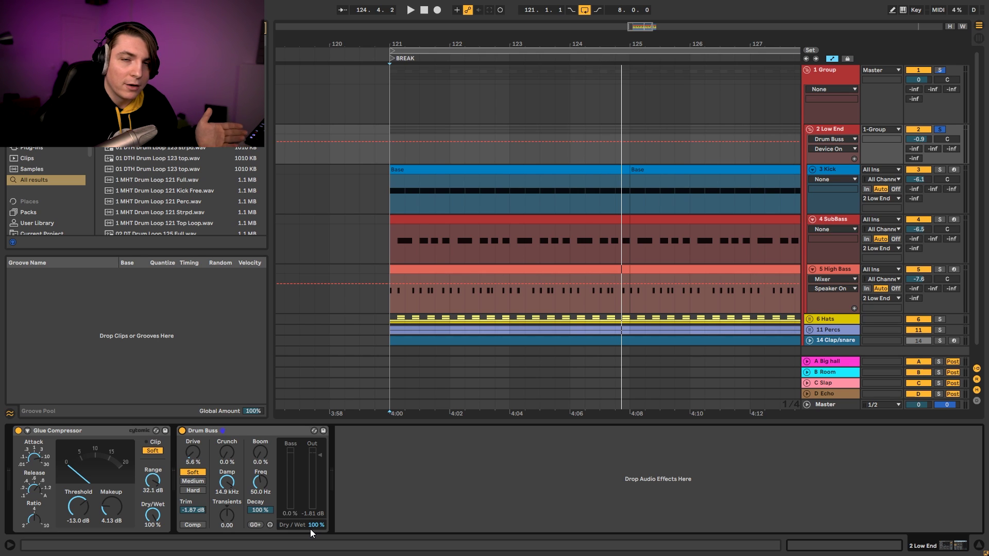
Set the Drum Buss Dry/Wet to 47 % while the loop plays, and compare it against bypass.
key(space)
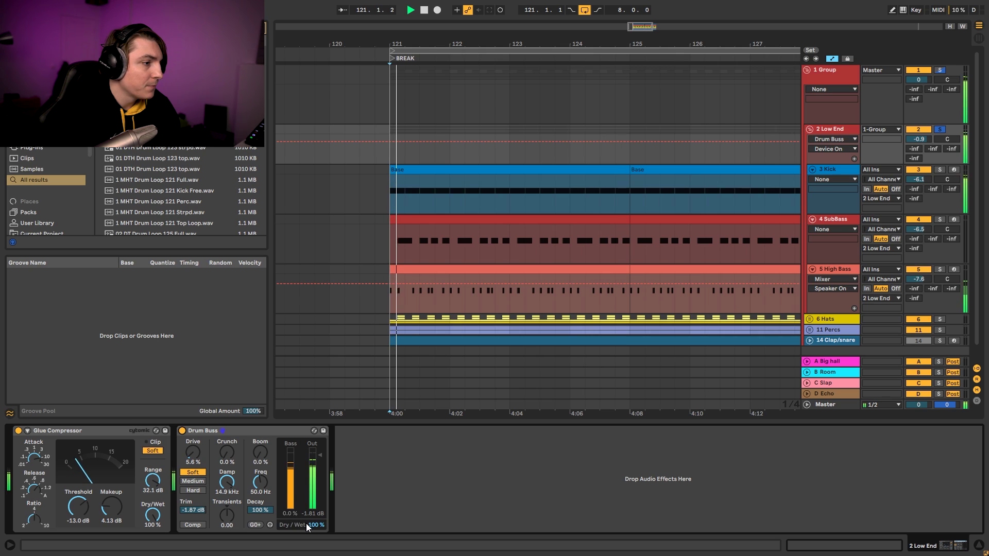
mouse_move(314, 525)
mouse_down()
mouse_move(314, 555)
mouse_move(315, 528)
mouse_move(314, 539)
mouse_up()
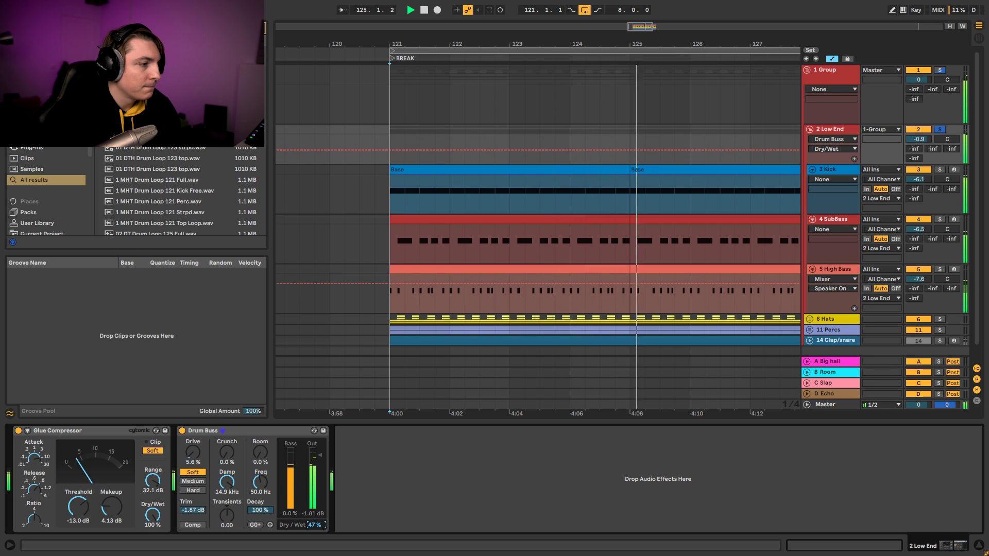
click(182, 430)
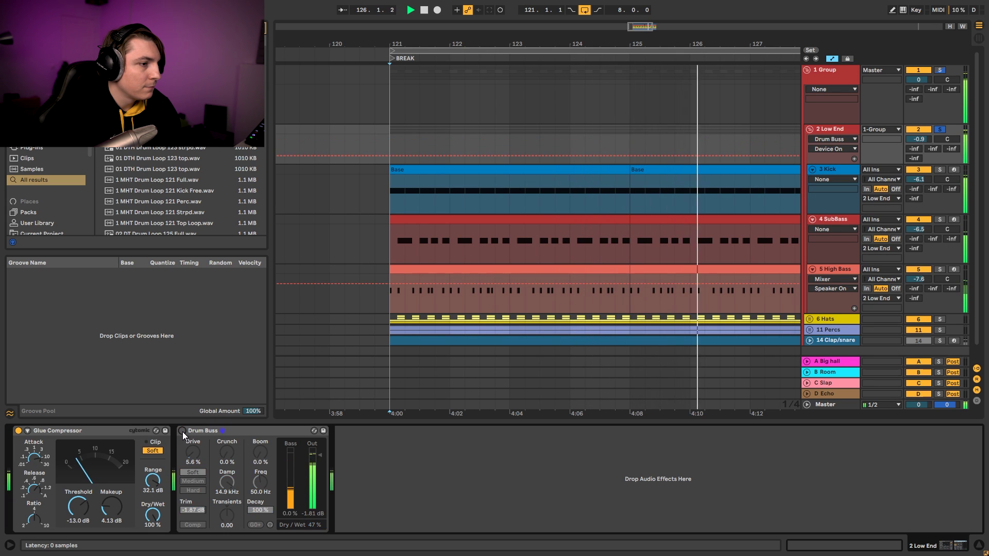
click(182, 431)
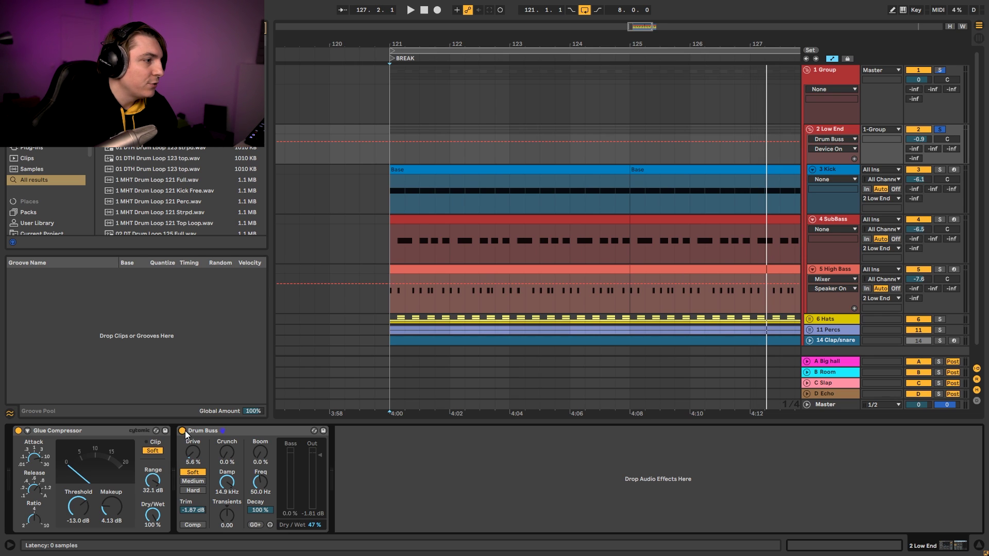
Group the Glue Compressor and Drum Buss into an Audio Effect Rack and compare the rack against bypass during playback.
click(184, 431)
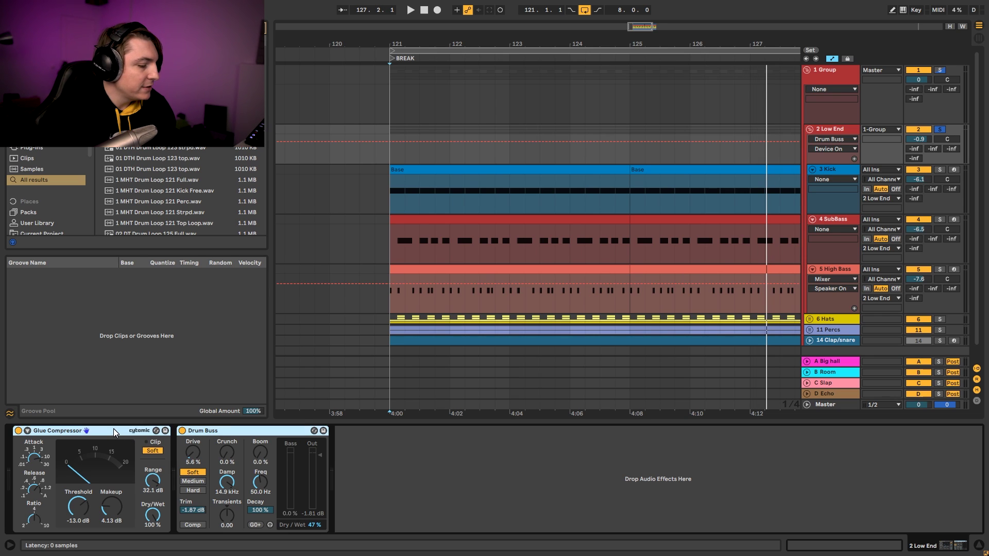
key(ctrl+g)
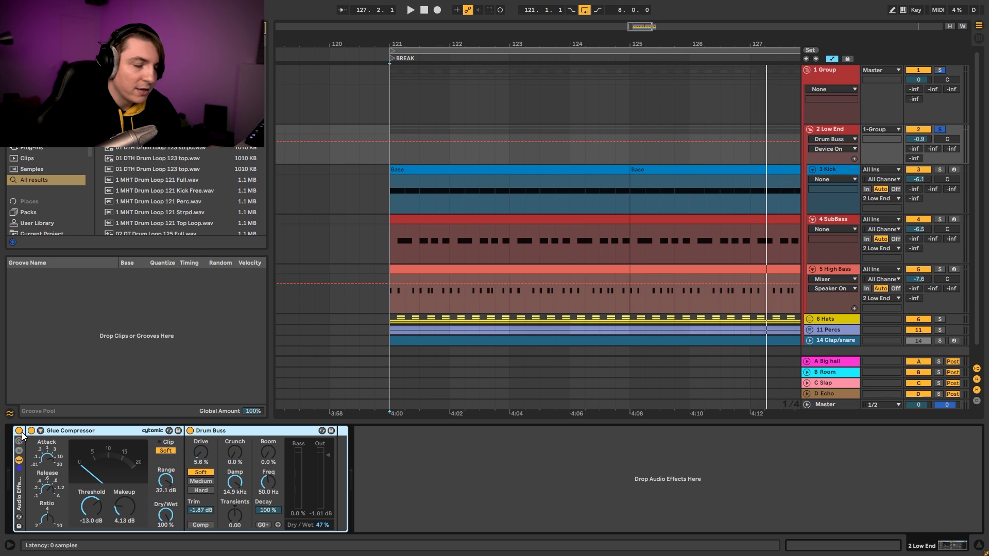
key(space)
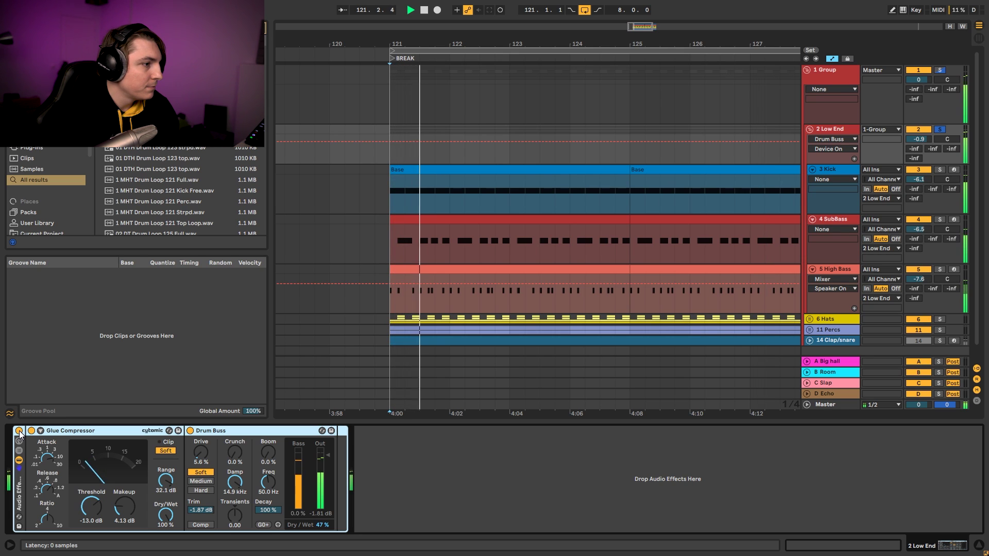
click(19, 431)
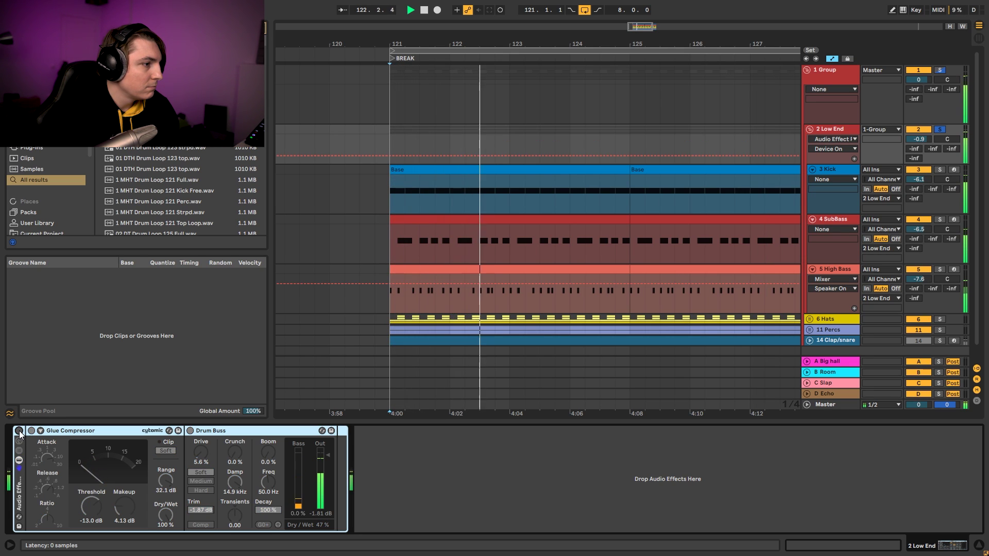
click(19, 430)
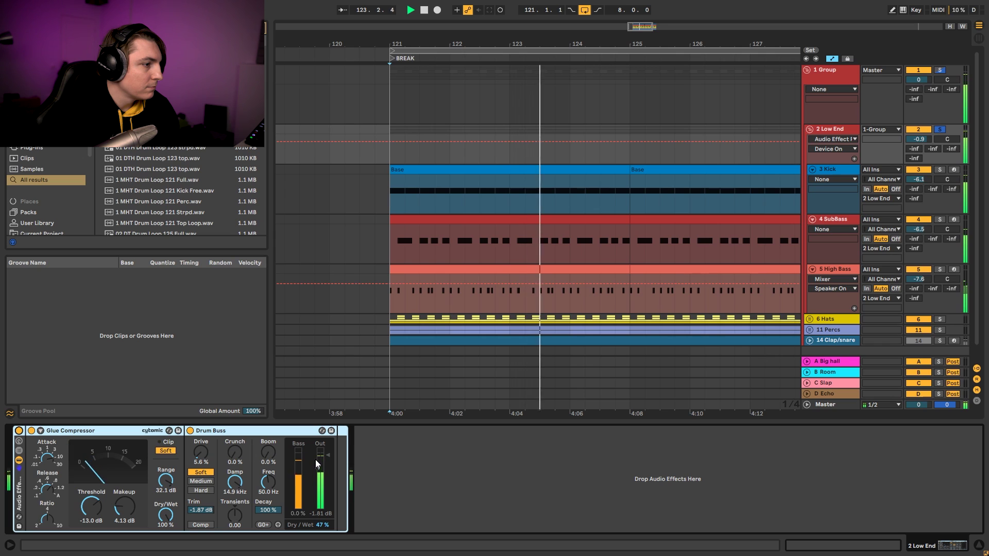
key(space)
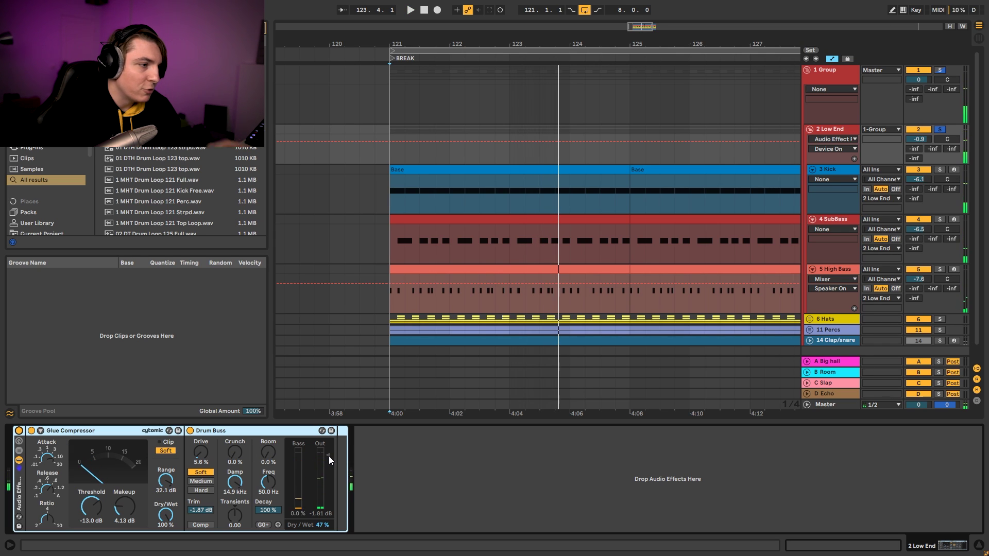
Set the Drum Buss output gain to -2.92 dB, matching the level against the bypassed rack during playback.
click(329, 456)
key(space)
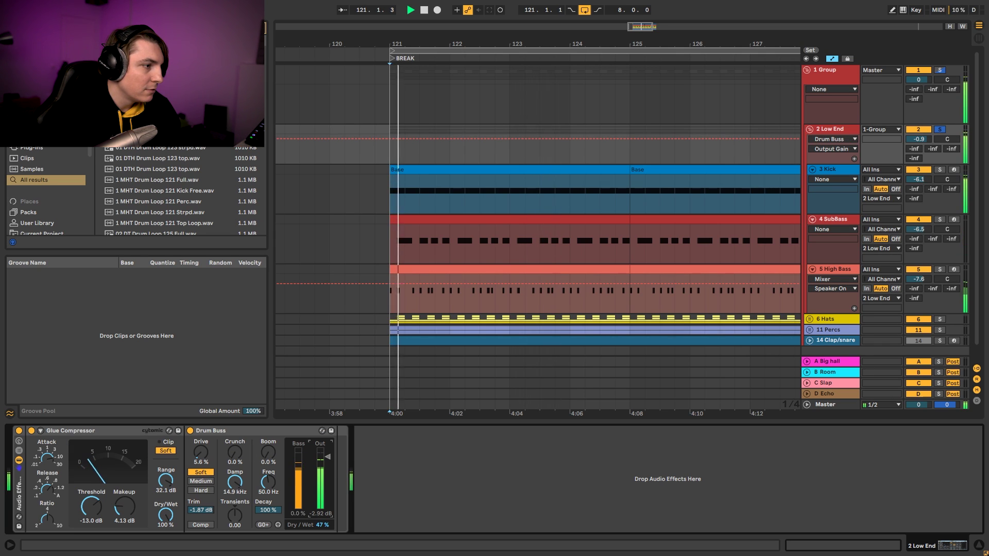
click(19, 431)
click(19, 431)
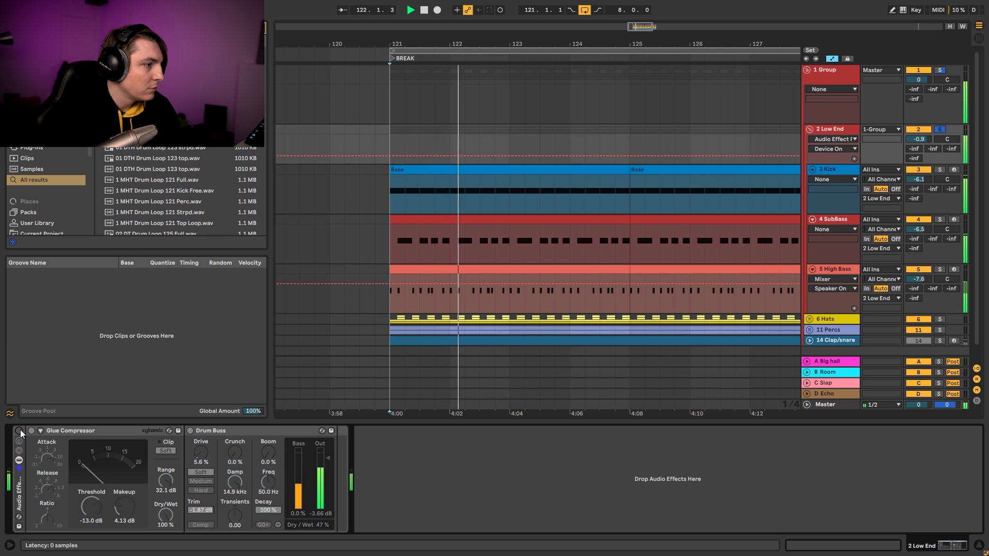
drag(329, 457, 329, 455)
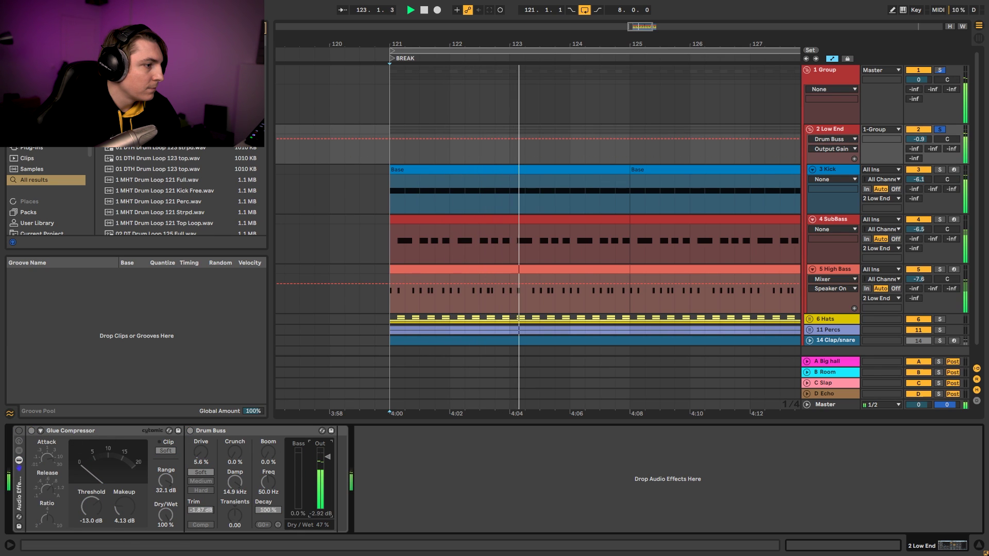
click(19, 431)
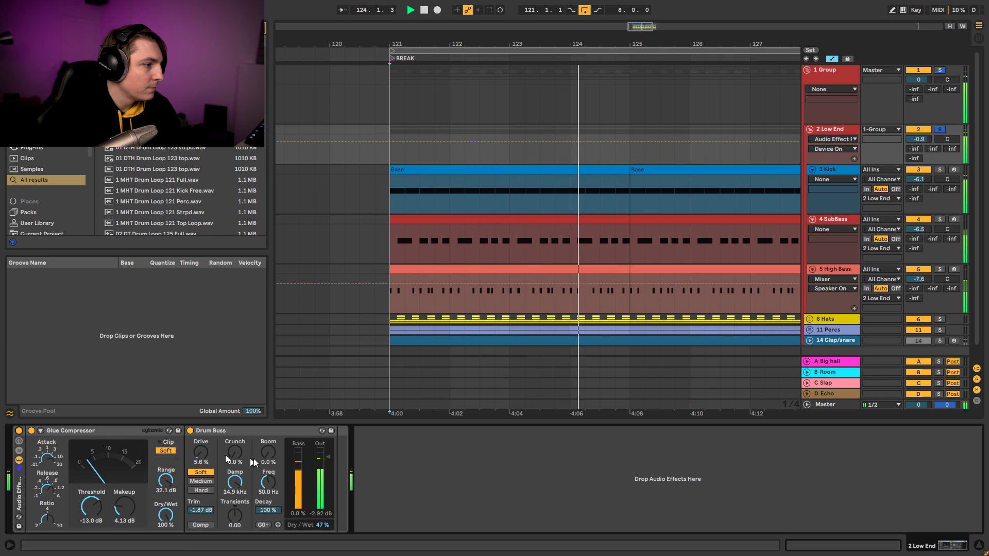
click(19, 430)
click(19, 431)
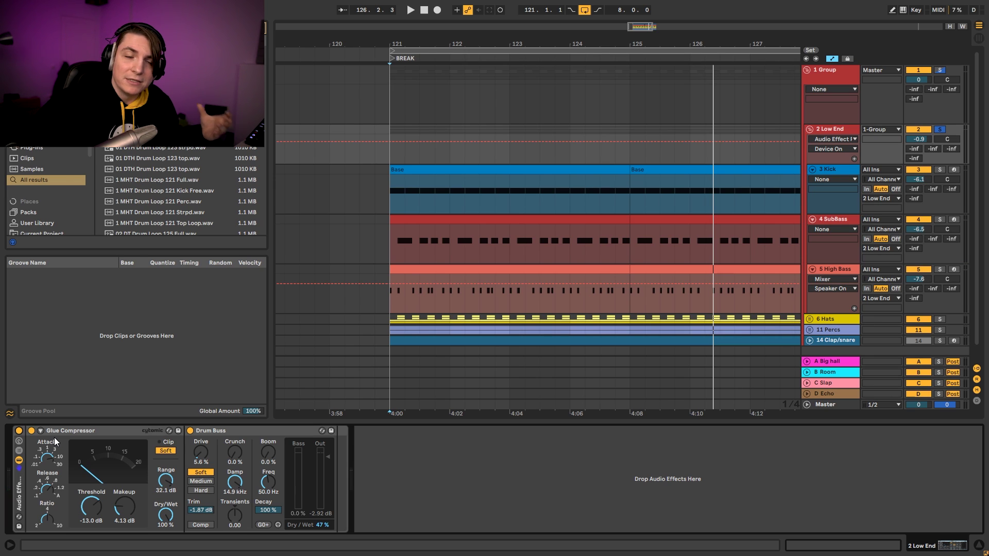
Search the browser for "eq" and add Channel EQ after the effect rack on the Low End group.
click(130, 432)
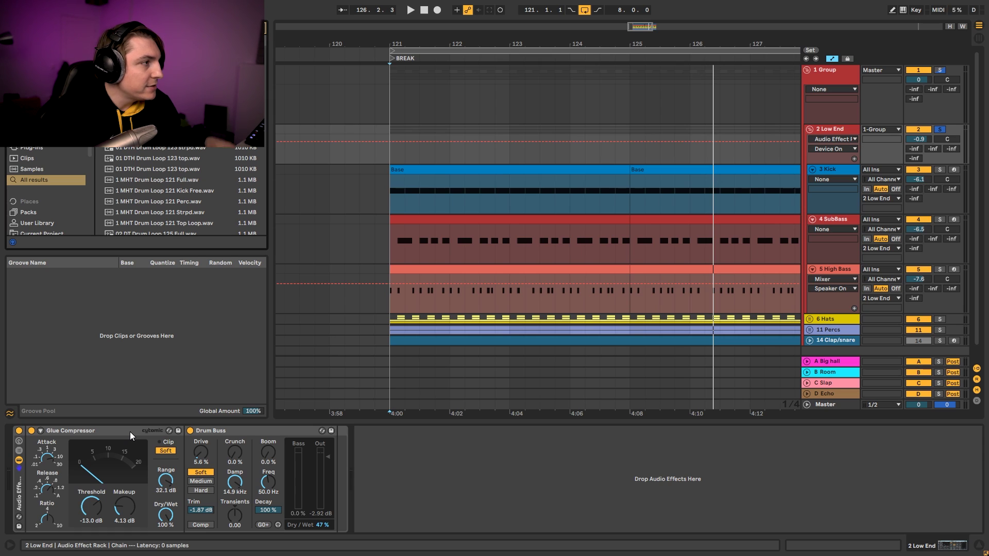
key(ctrl+f)
text(eq)
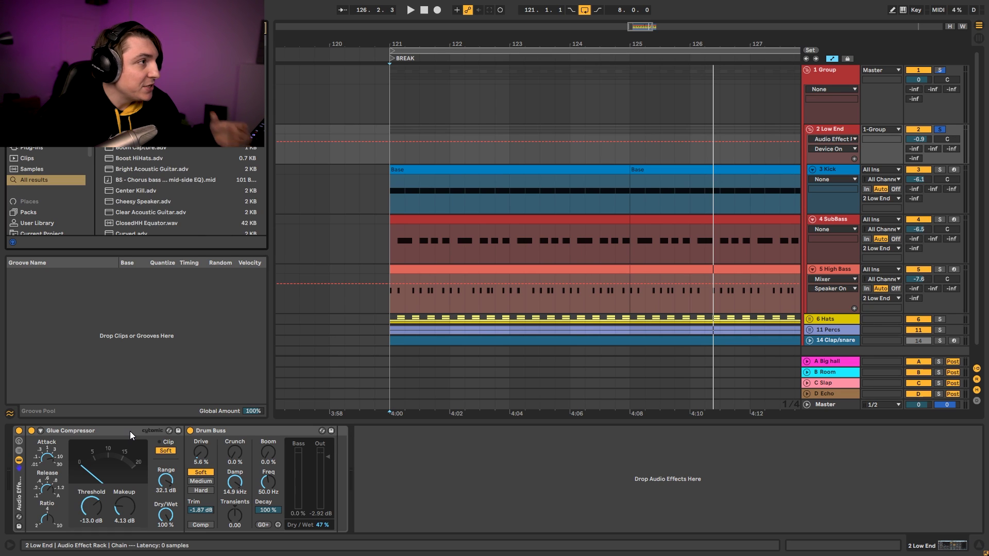
drag(135, 50, 431, 470)
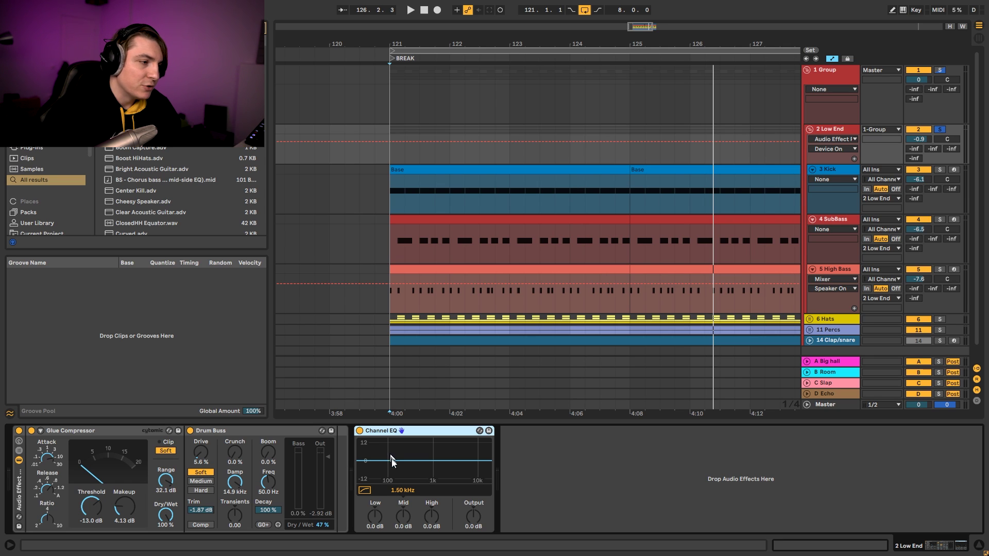
Set Channel EQ to Low 1.5 dB, Mid -1.3 dB at 261 Hz and High 2.2 dB during playback, comparing against bypass.
key(space)
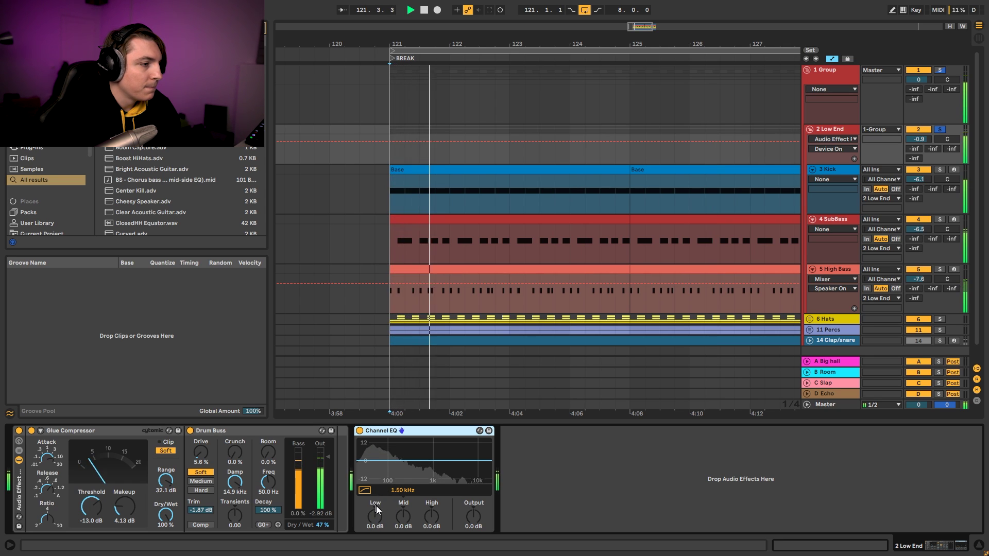
drag(379, 518, 421, 518)
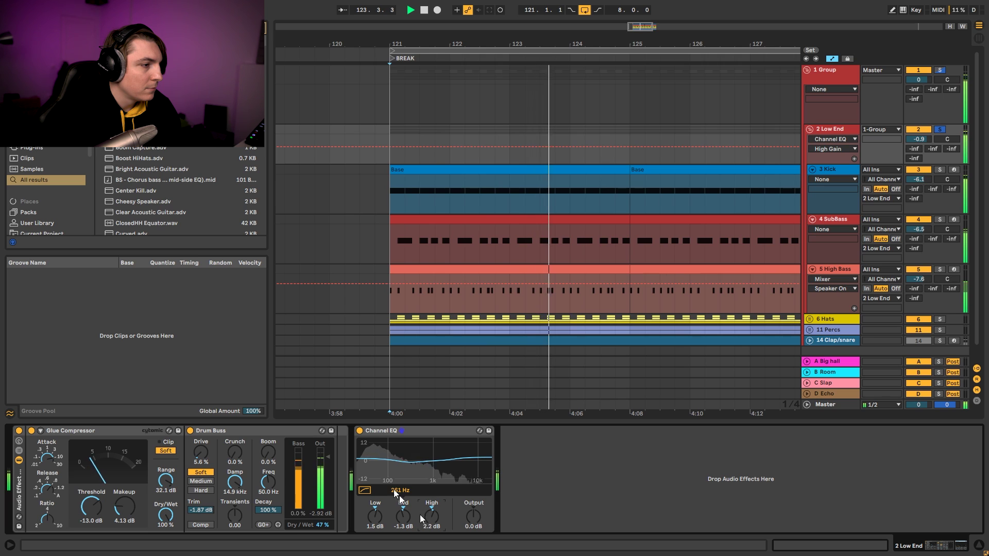
click(360, 431)
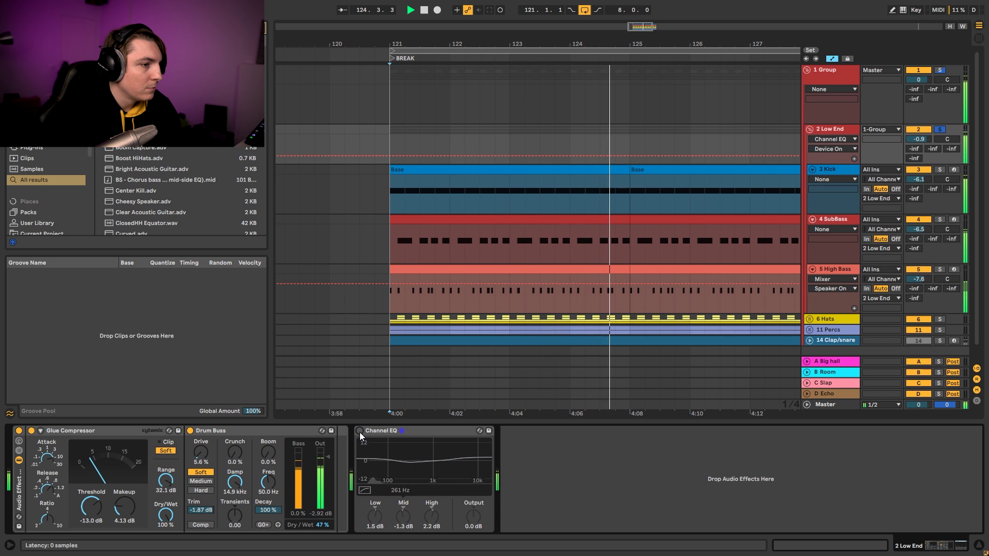
click(360, 431)
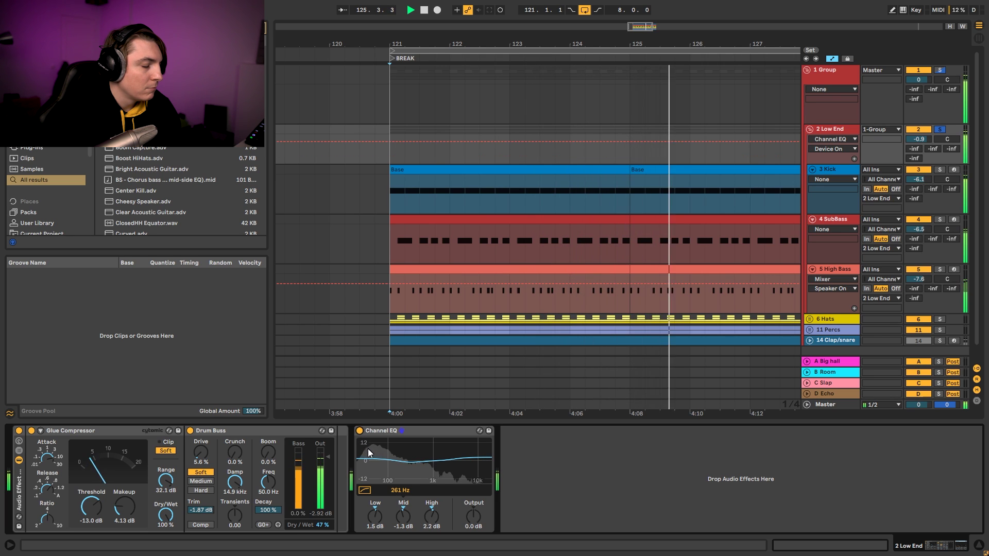
Move Channel EQ into the Low End effect rack after Drum Buss and compare the whole rack against bypass during playback.
click(413, 431)
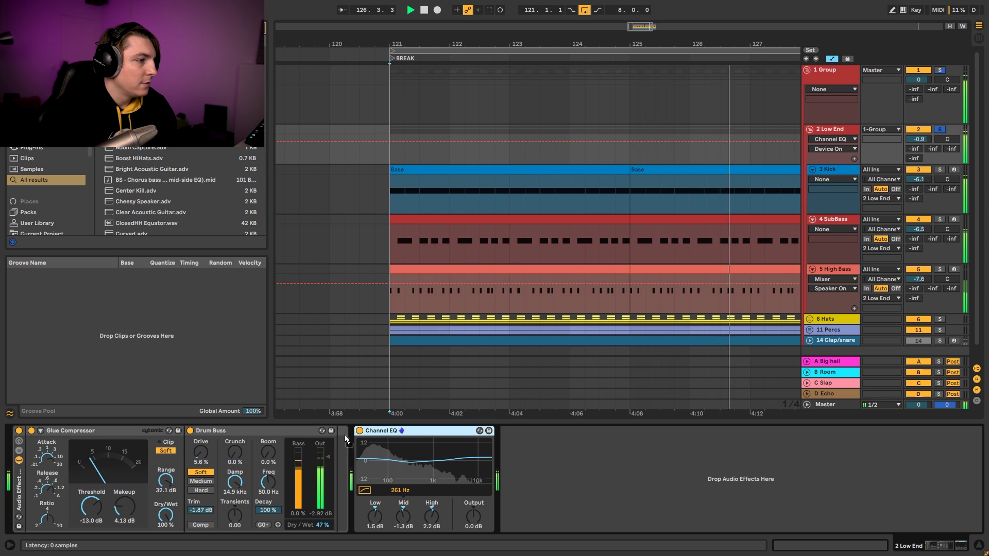
key(space)
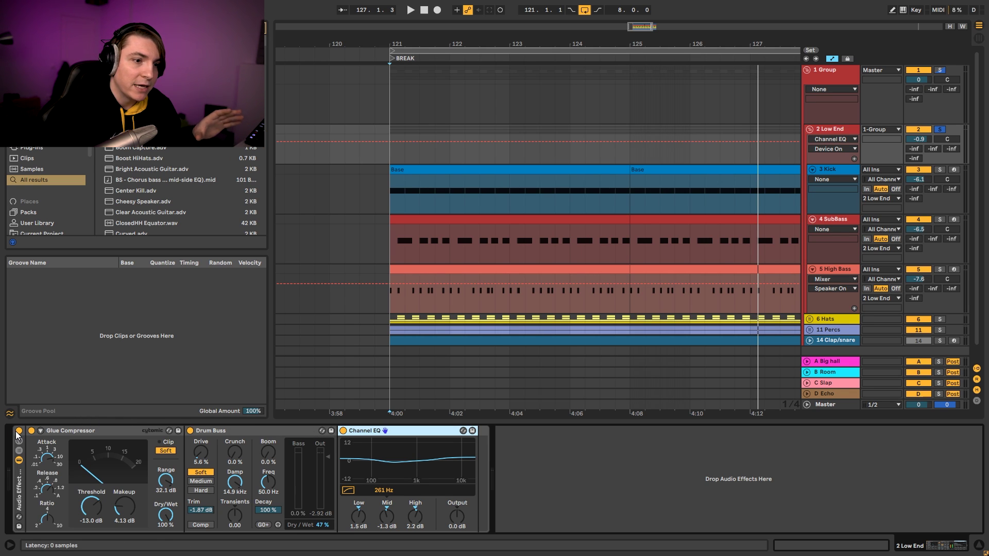
key(space)
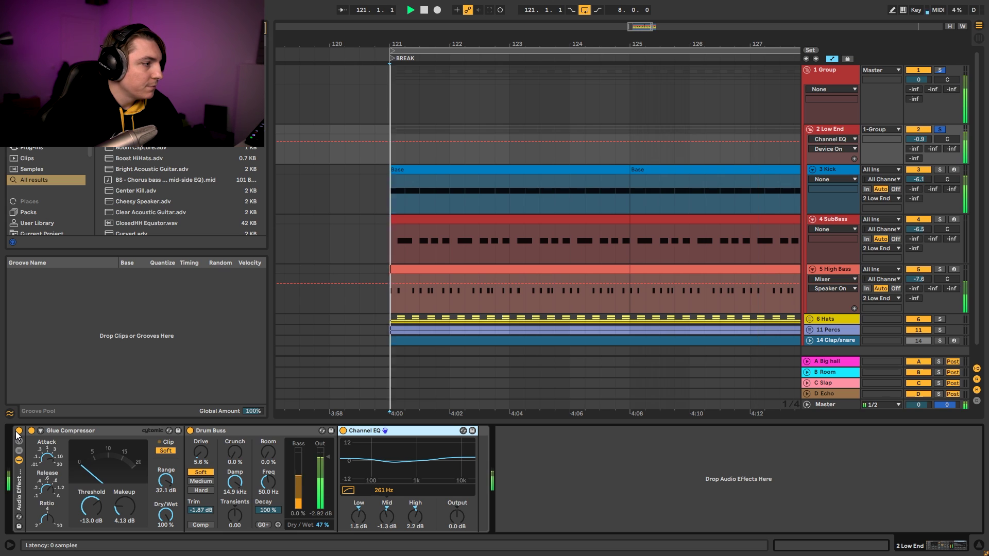
click(19, 431)
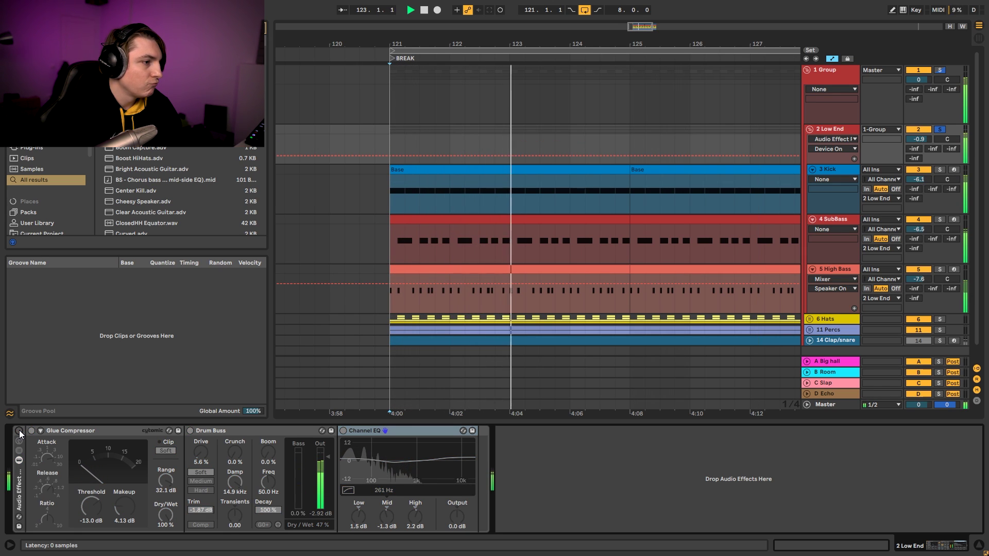
click(19, 431)
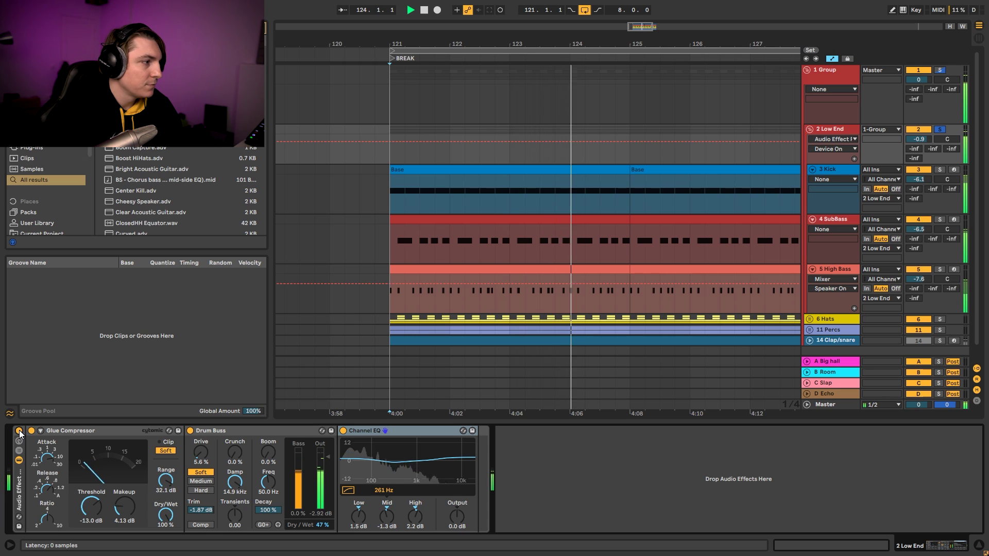
key(space)
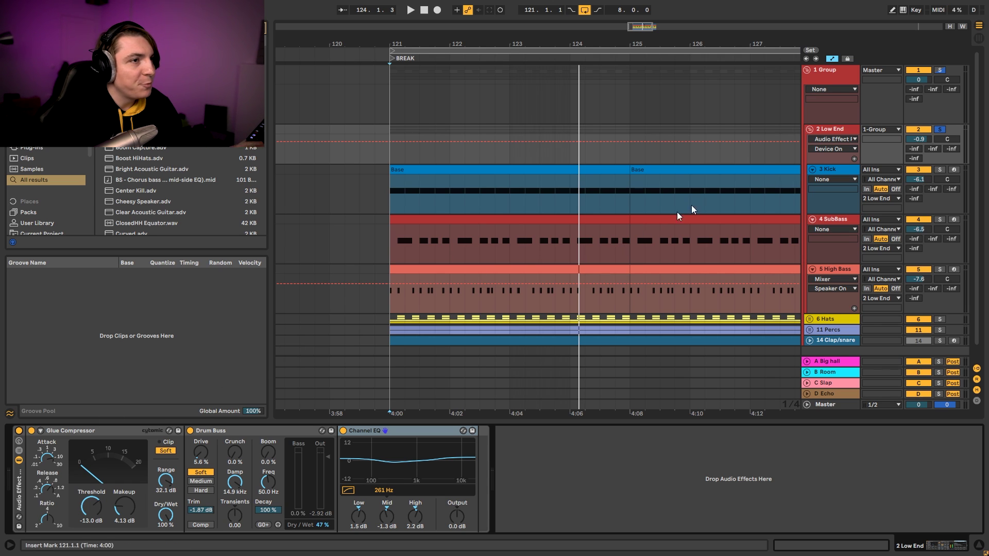
Fold the Low End group, unfold the Hats group and add EQ Eight to Hats, briefly viewing its enlarged display.
click(810, 129)
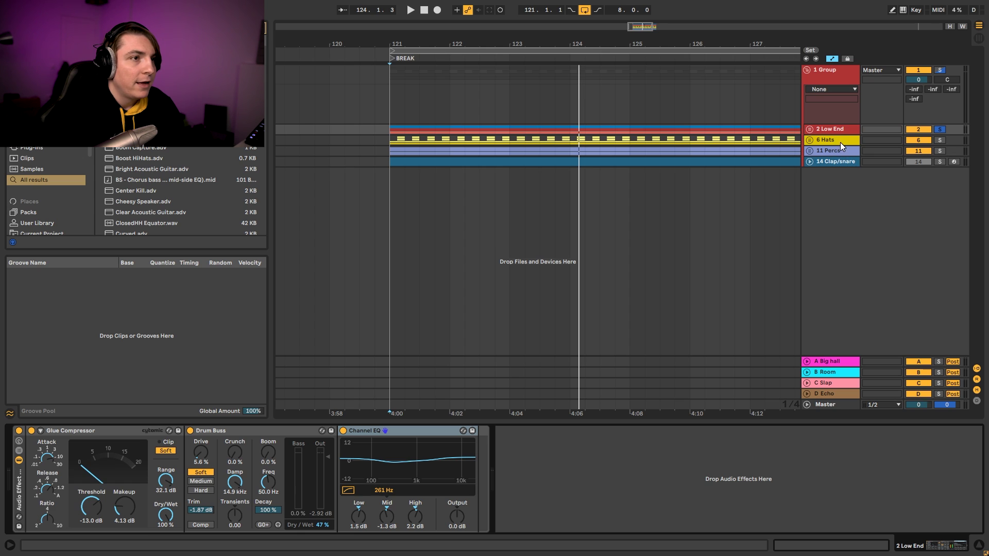
click(839, 142)
click(810, 140)
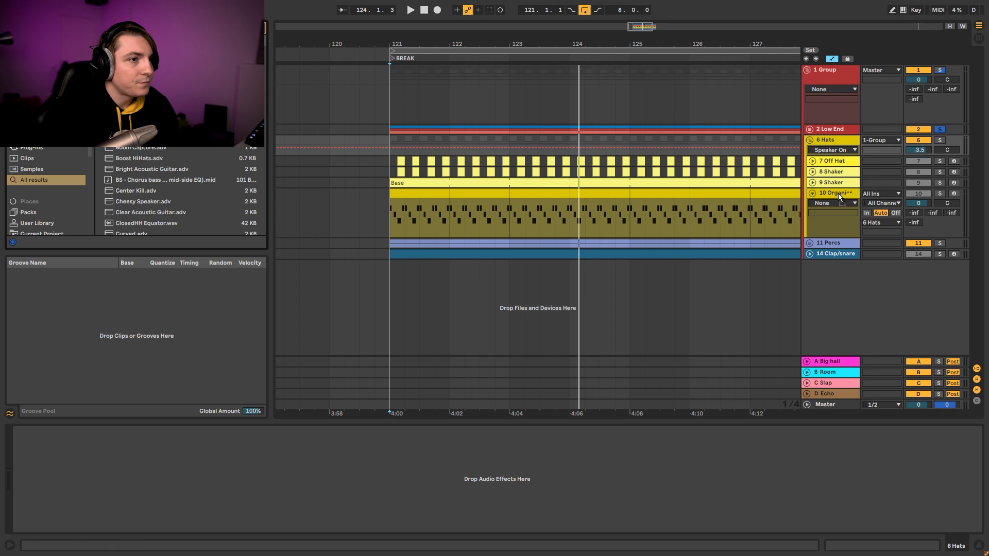
drag(835, 143, 834, 144)
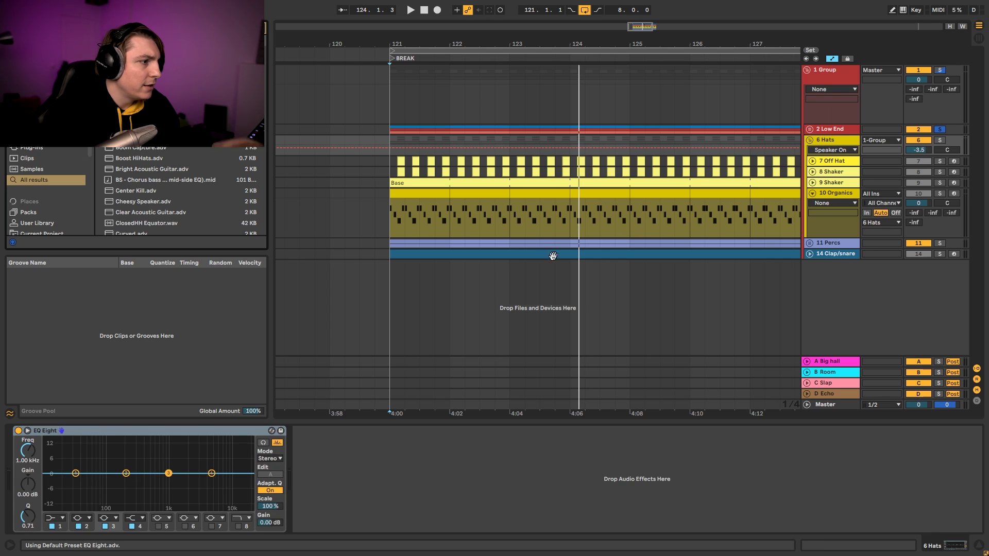
click(28, 431)
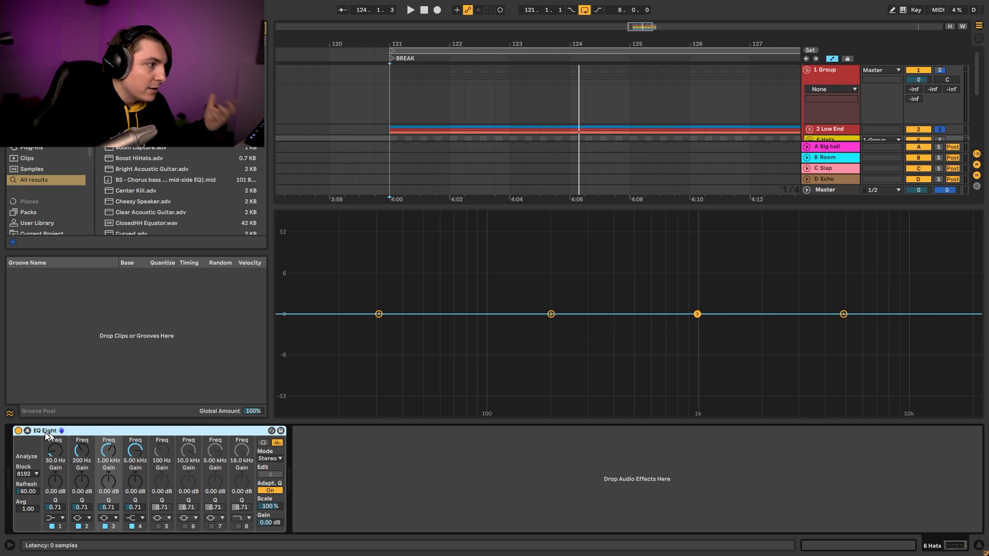
click(27, 431)
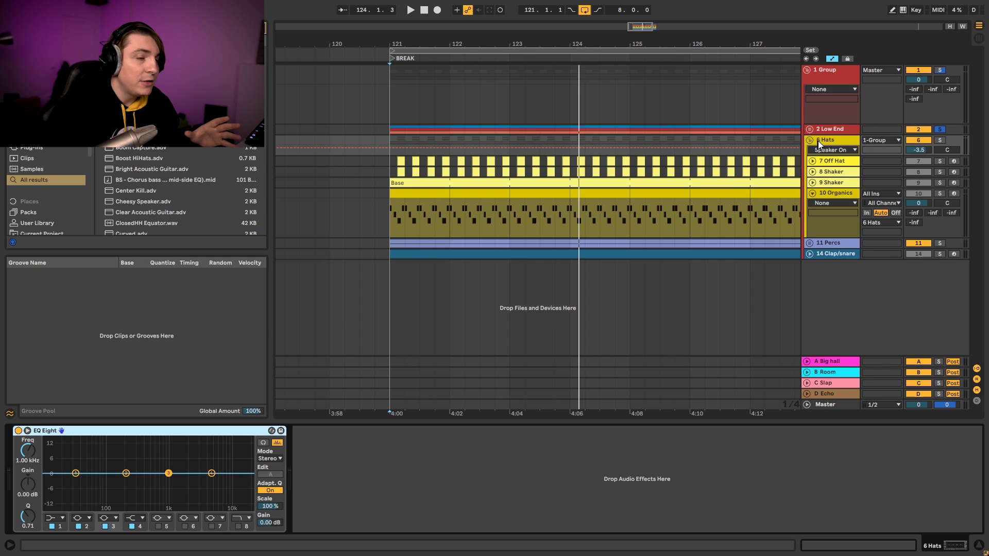
Solo the Hats group instead of Low End and listen to it.
click(835, 138)
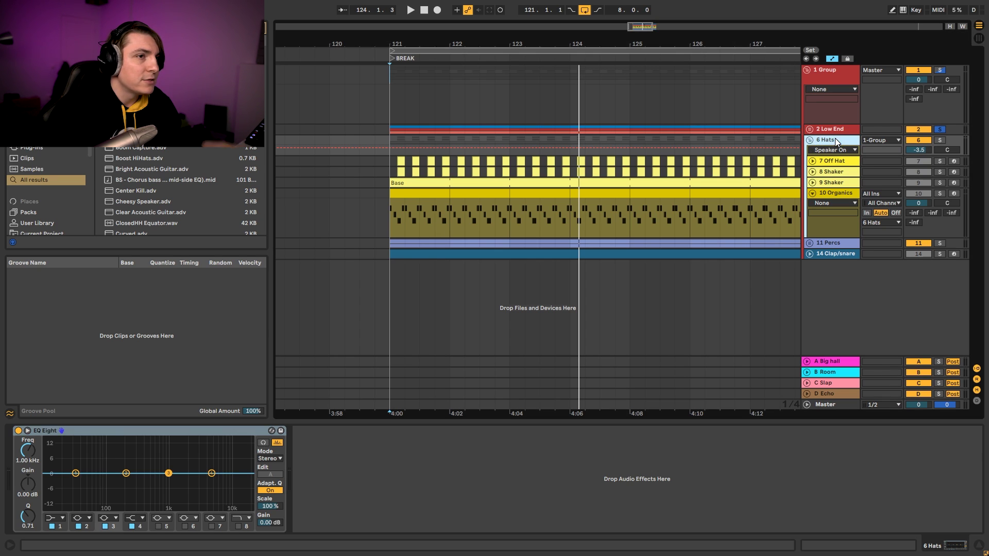
click(939, 142)
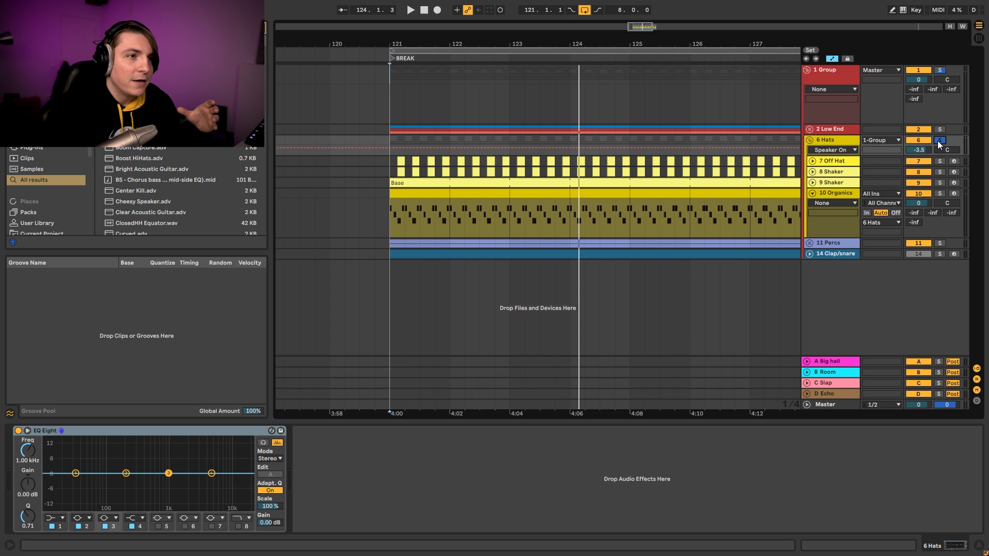
key(space)
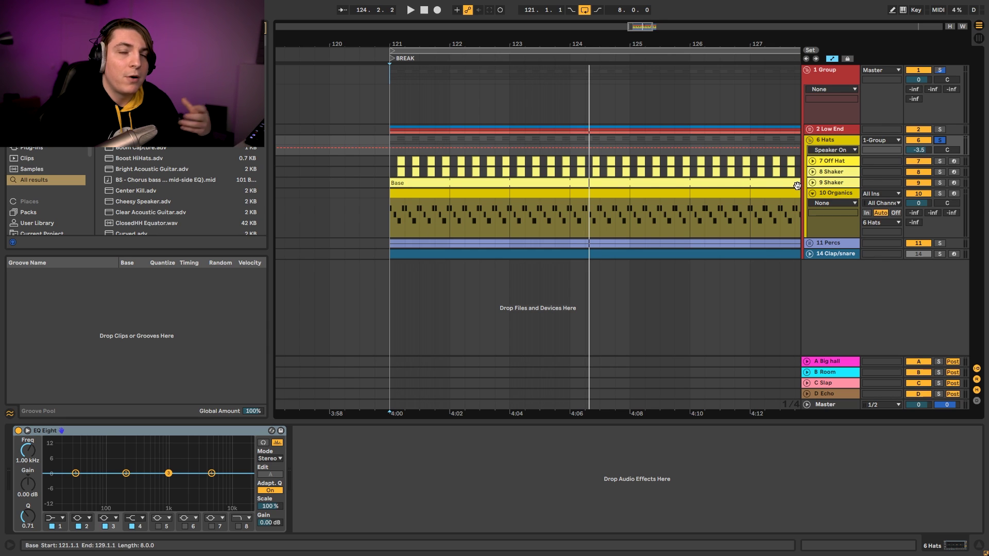
Search the browser for "over" and add Overdrive after EQ Eight on the Hats group.
key(ctrl+f)
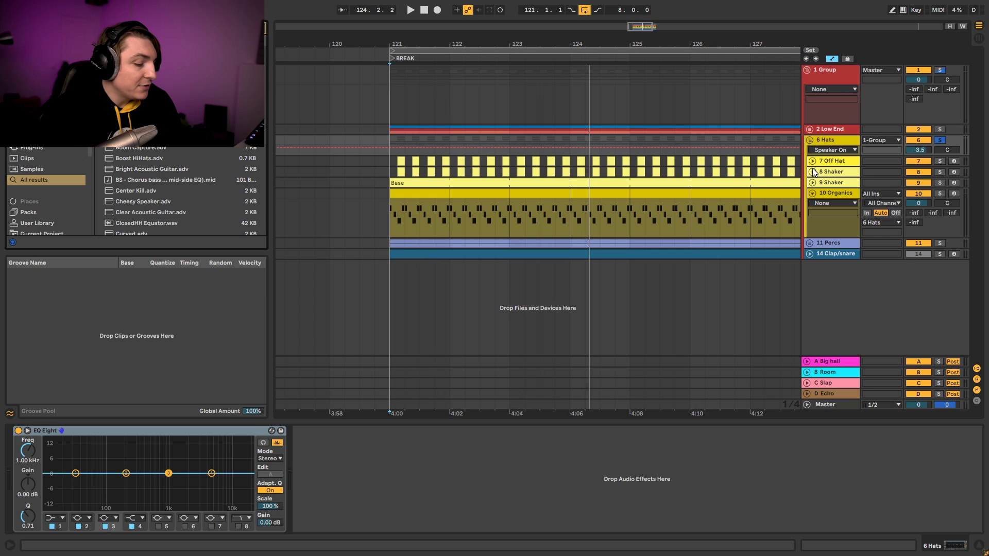
text(over)
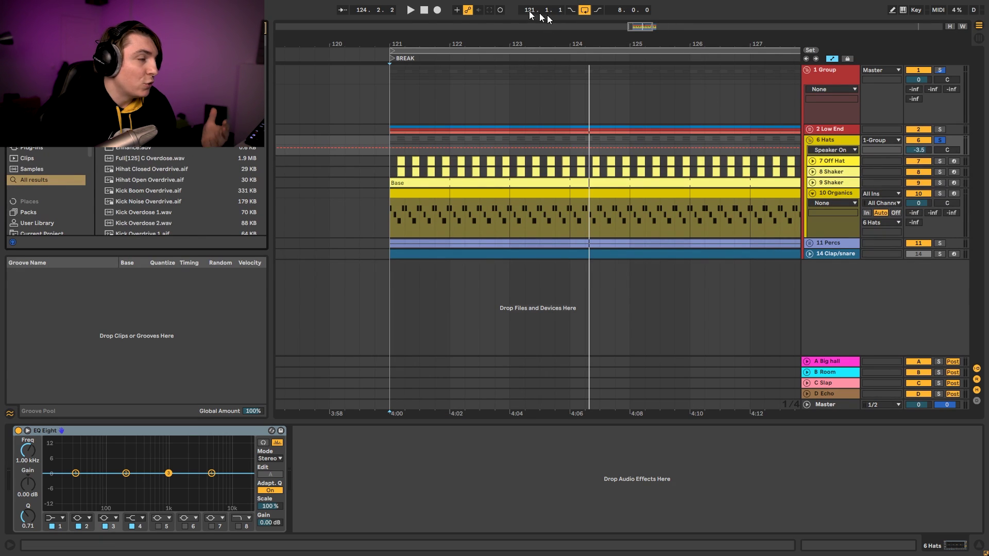
drag(191, 281, 336, 454)
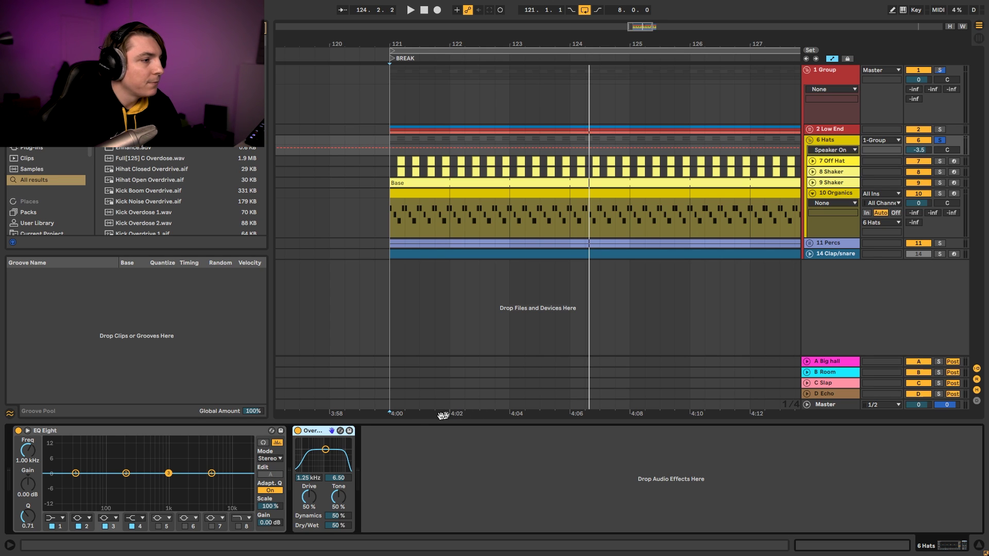
Set Overdrive to 4.40 kHz, bandwidth 4.22, Drive 44 %, Tone 60 %, Dynamics 25 % and Dry/Wet 22 % during playback.
key(space)
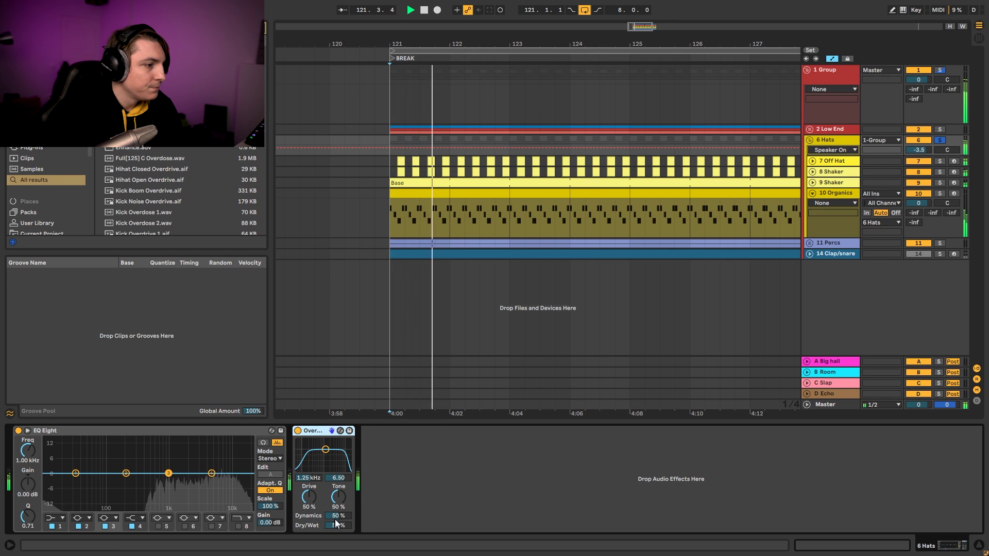
drag(335, 516, 336, 493)
drag(325, 449, 336, 456)
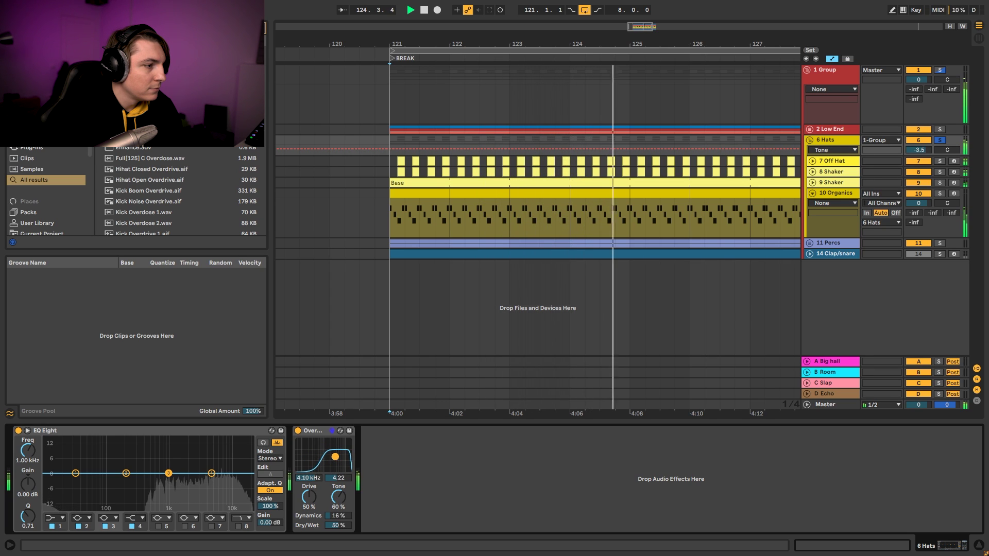
mouse_move(311, 497)
mouse_down()
mouse_move(346, 537)
mouse_move(341, 511)
mouse_move(309, 497)
mouse_up()
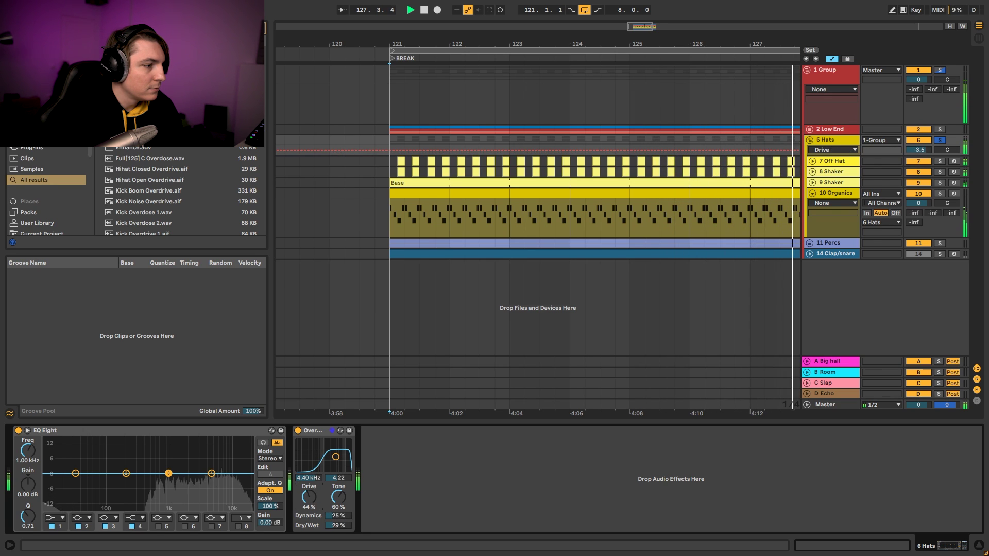
drag(330, 528, 330, 531)
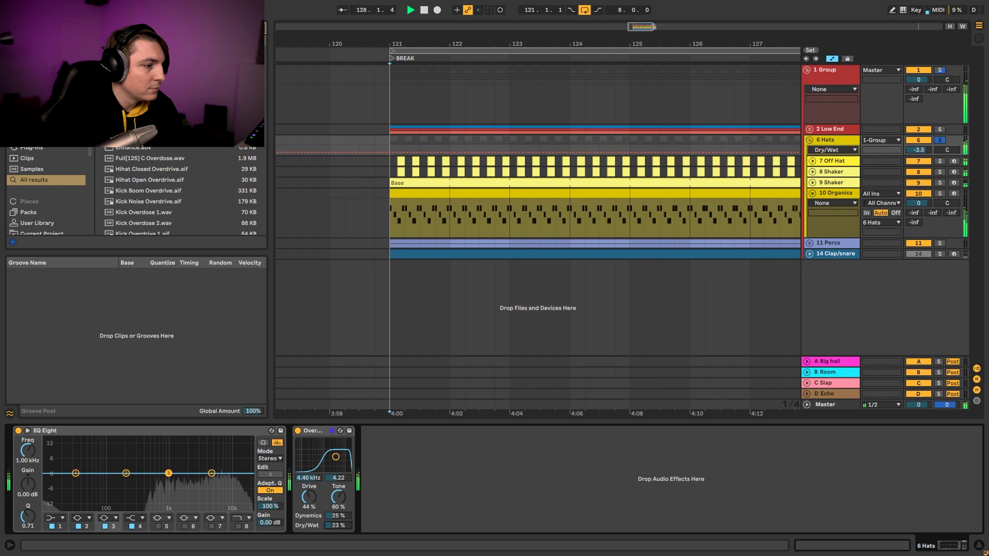
Compare Overdrive against bypass during playback and set its Dry/Wet to 19 %.
click(298, 432)
click(297, 432)
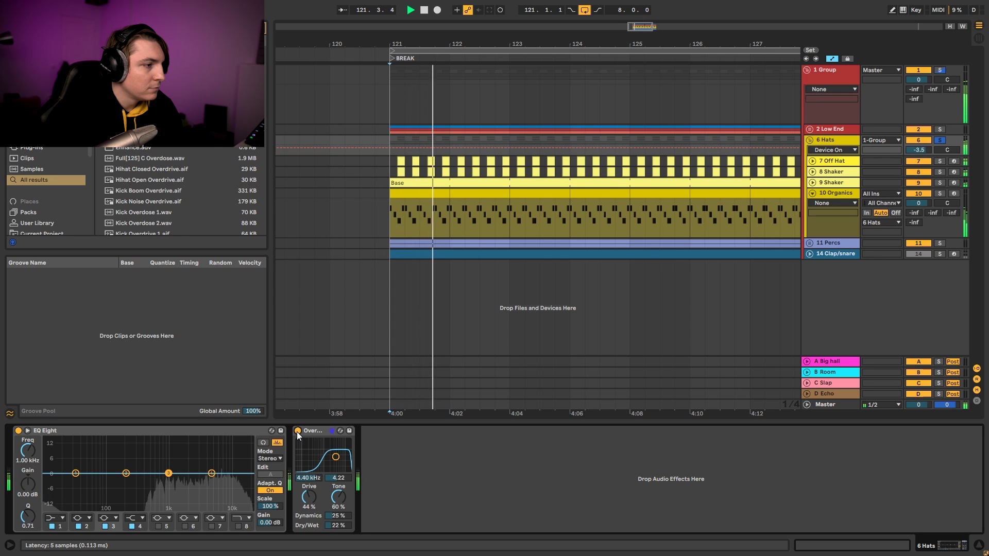
click(297, 432)
click(298, 431)
mouse_move(342, 525)
mouse_down()
mouse_move(342, 539)
mouse_move(341, 517)
mouse_up()
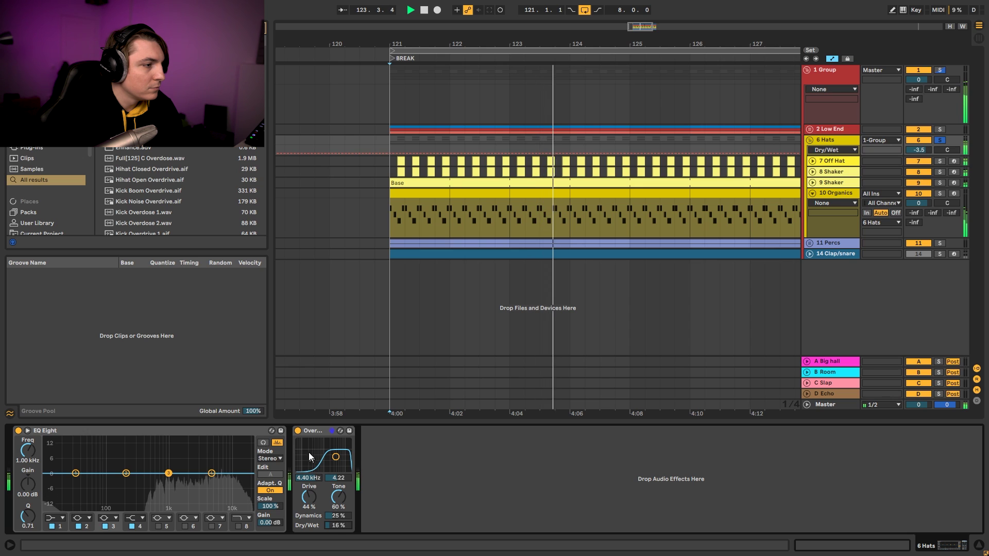
click(298, 431)
click(298, 431)
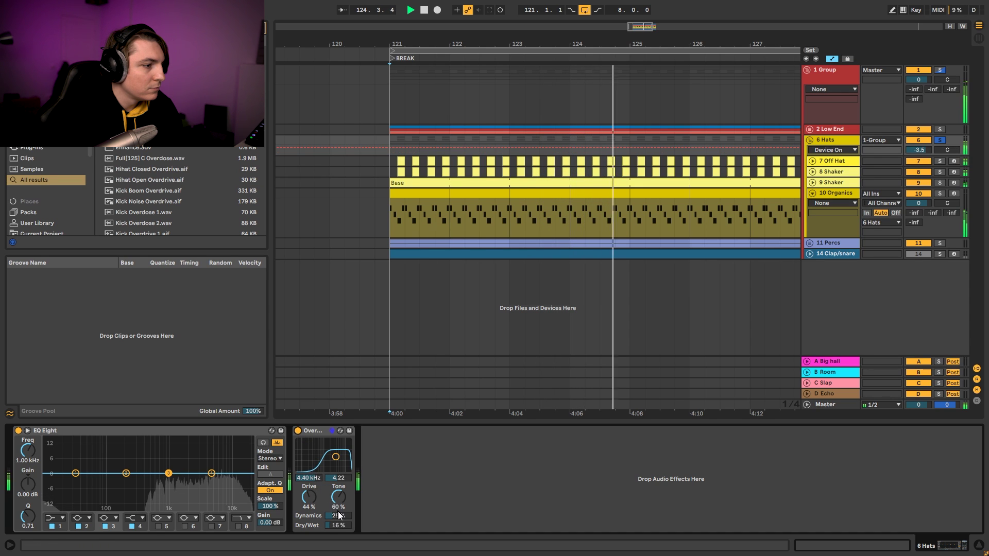
drag(340, 528, 338, 526)
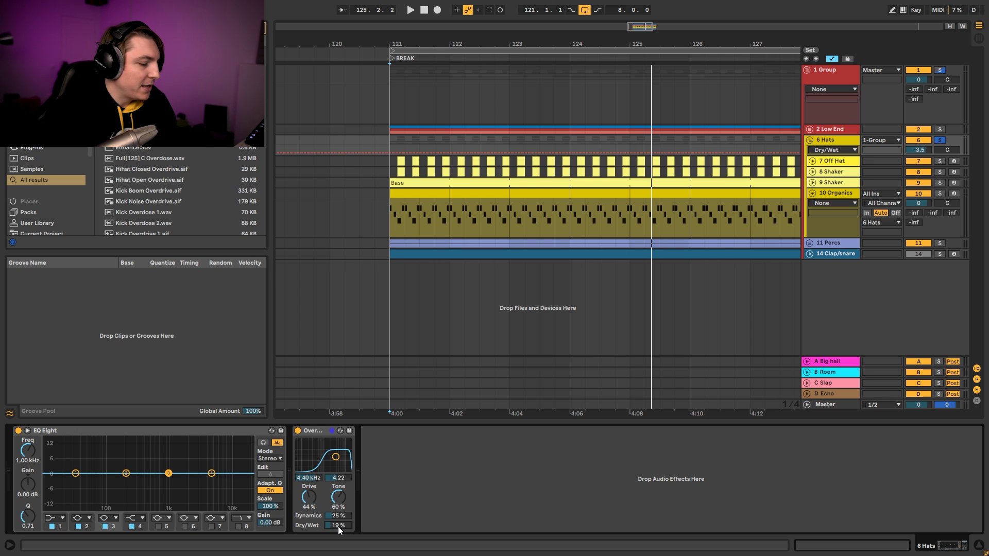
Search the browser for "util", add Utility after Overdrive and set its gain to -4.44 dB during playback.
key(ctrl+f)
text(util)
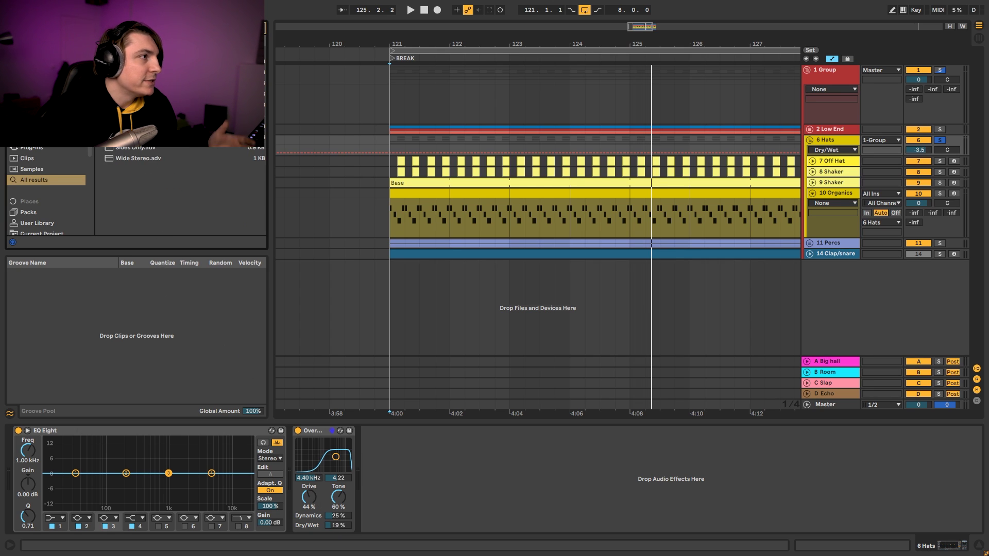
drag(124, 50, 399, 473)
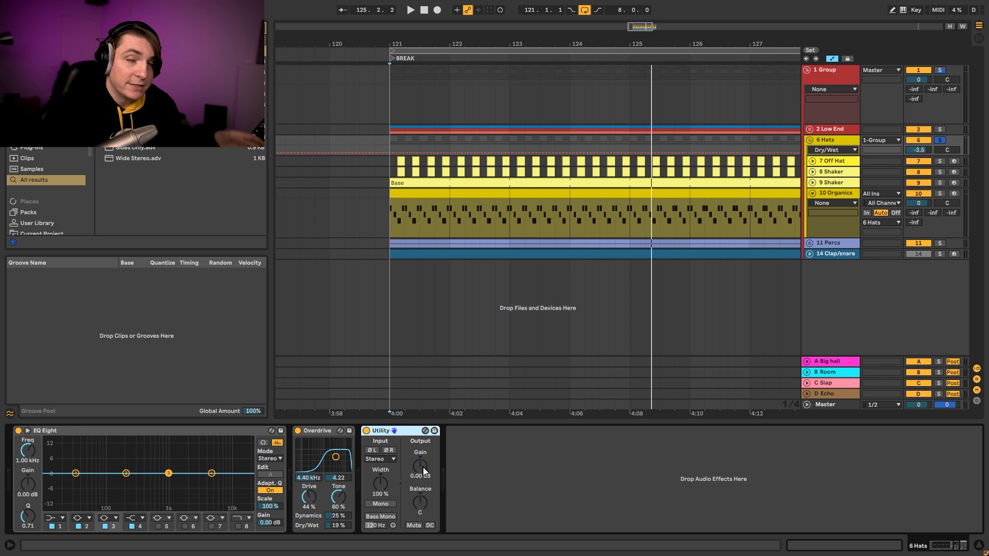
key(space)
drag(423, 468, 422, 485)
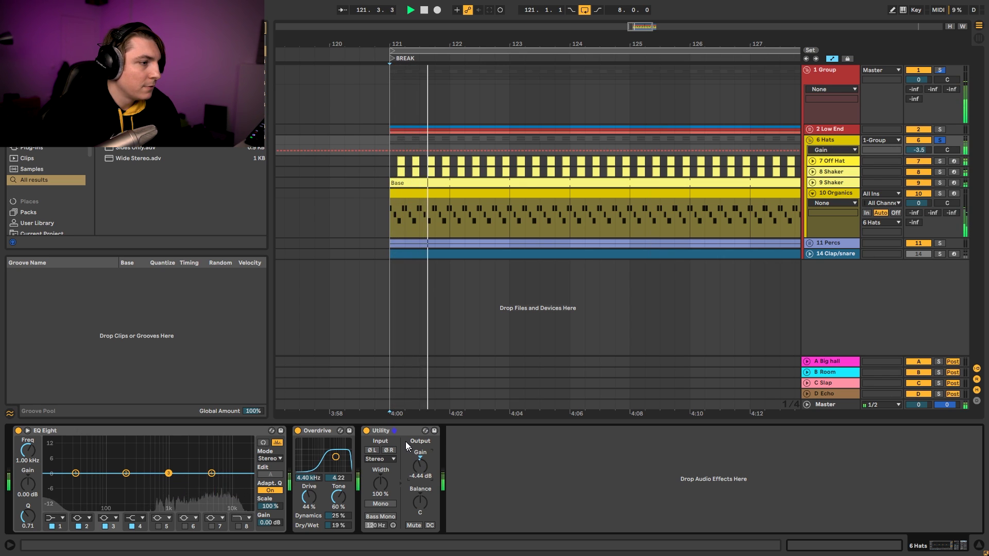
Group Overdrive and Utility into an Audio Effect Rack and set the Utility gain to -3.33 dB, comparing the rack against bypass.
shift+click(302, 434)
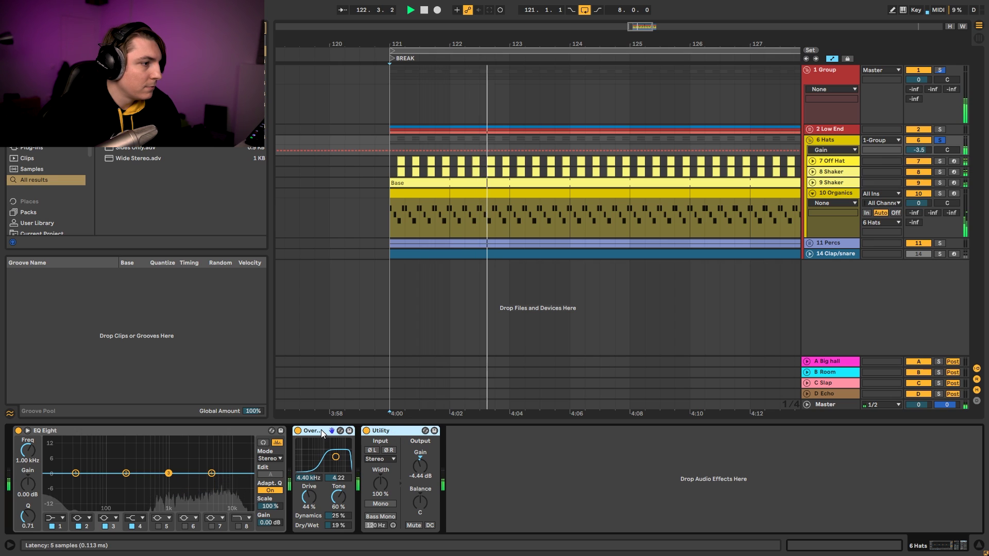
key(ctrl+g)
click(300, 432)
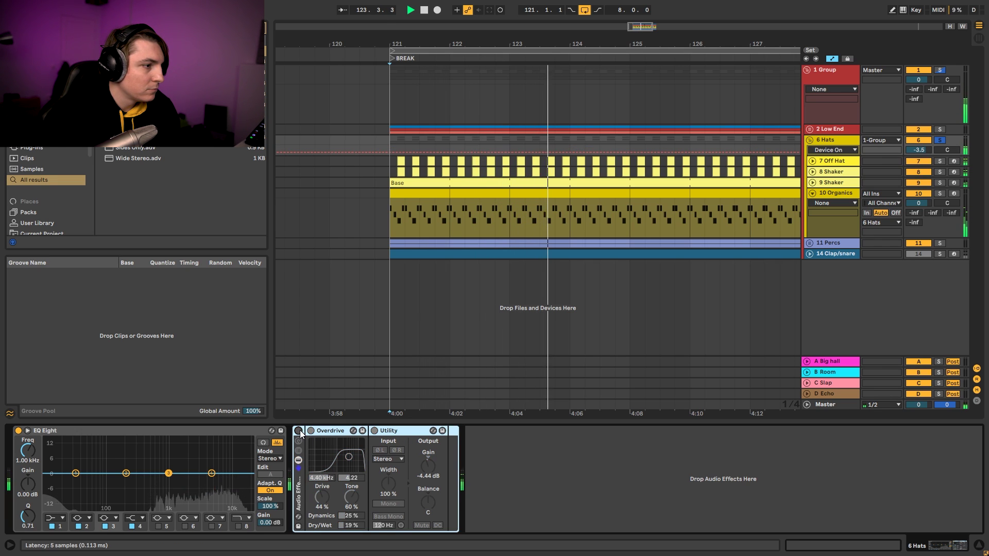
click(299, 432)
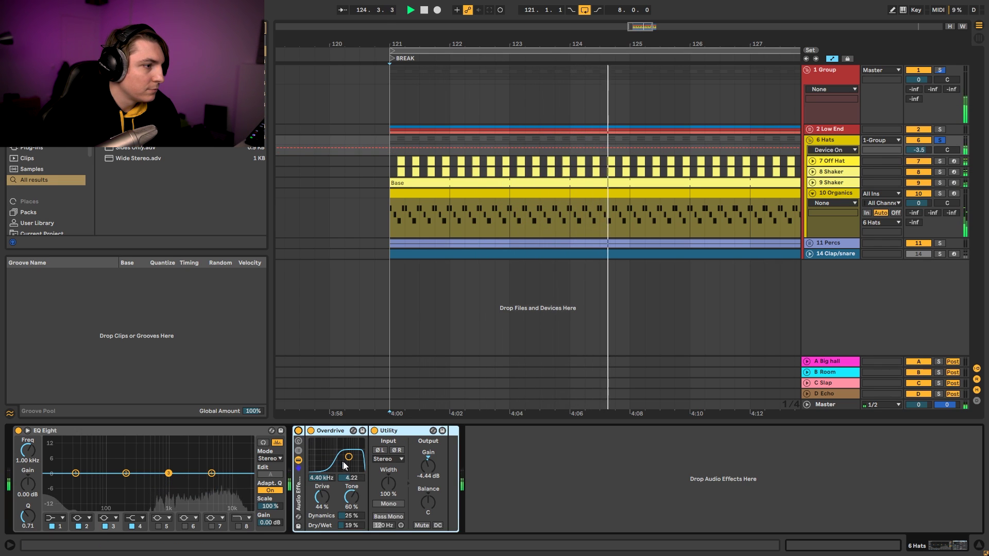
click(298, 432)
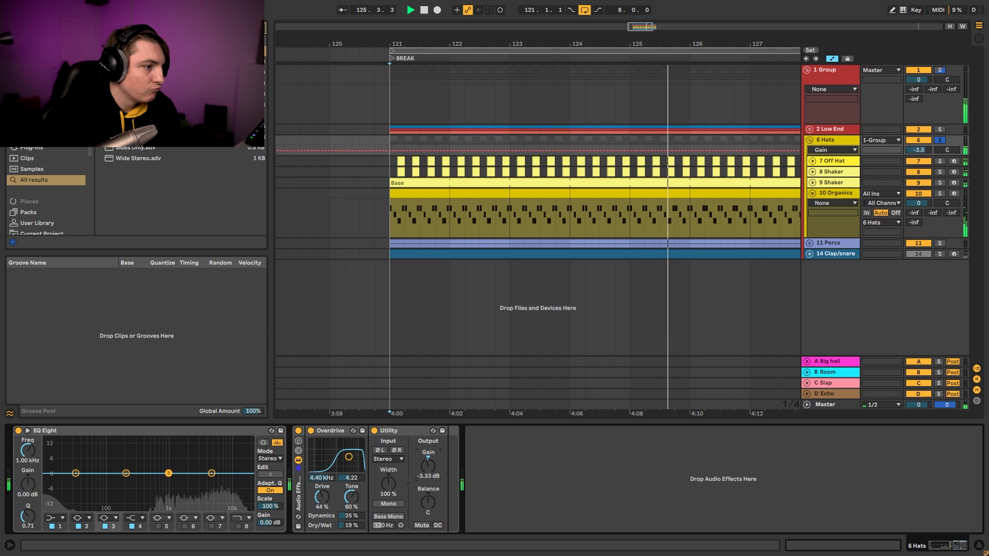
click(299, 432)
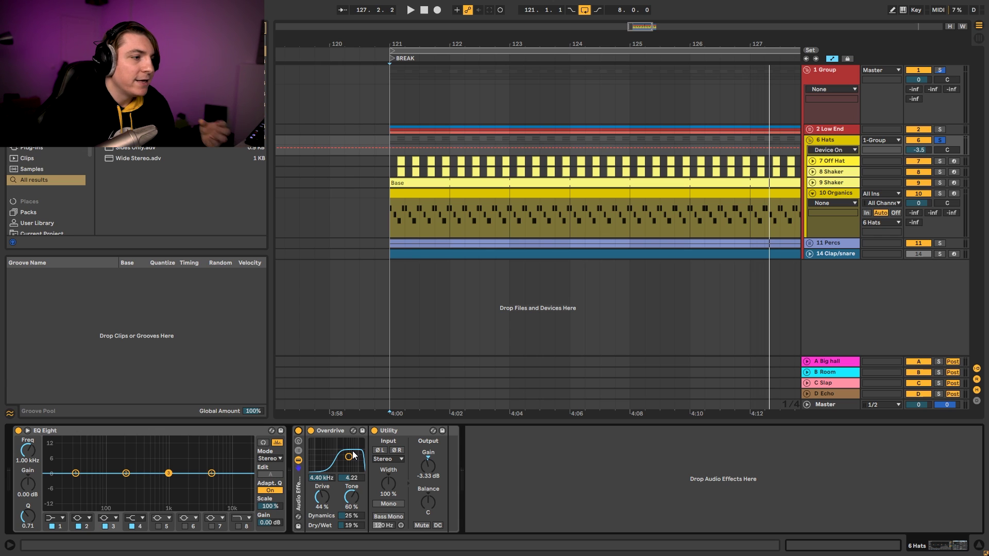
Set the Overdrive Dry/Wet to 24 % and compensate with a Utility gain of -6.11 dB during playback.
drag(347, 523, 355, 531)
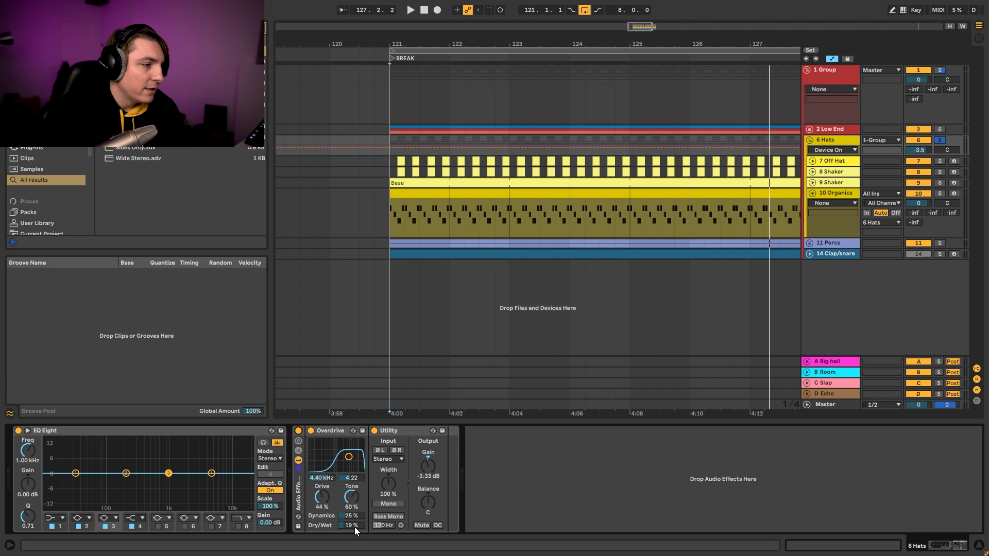
key(space)
drag(350, 526, 349, 524)
drag(427, 465, 428, 471)
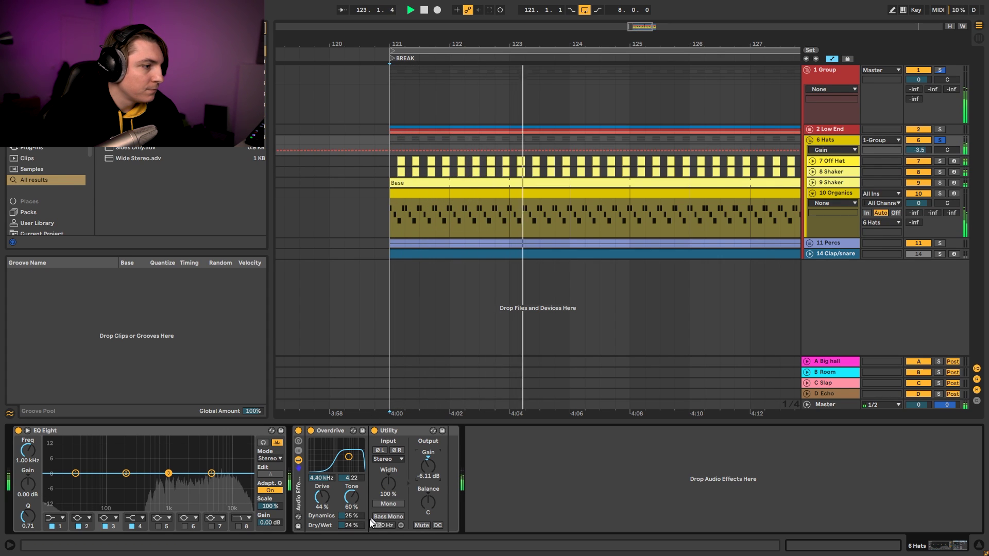
Set the Overdrive Dry/Wet to 36 % and the Utility gain to -5.00 dB, comparing the rack against bypass during playback.
drag(352, 526, 352, 520)
drag(429, 466, 428, 462)
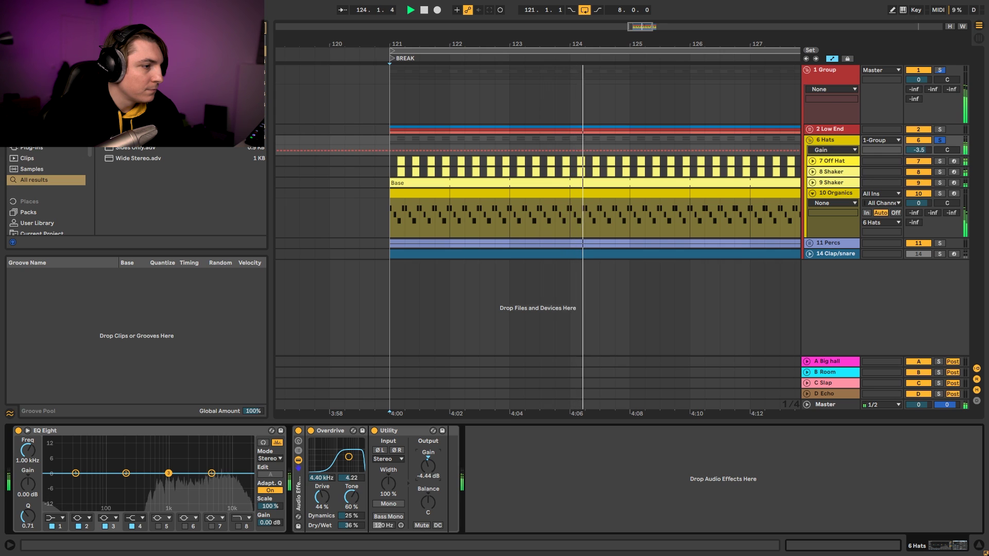
click(298, 431)
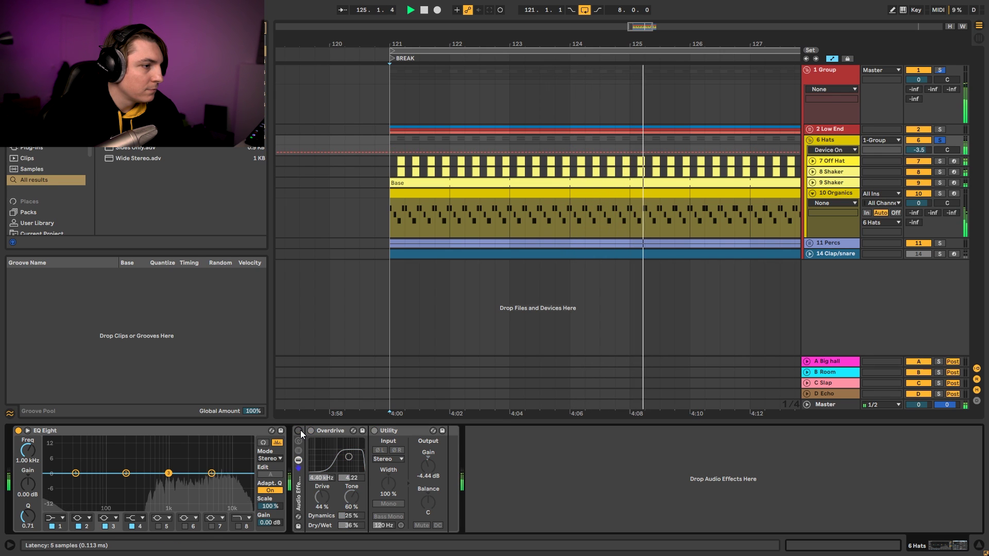
click(299, 431)
click(427, 466)
drag(427, 466, 428, 469)
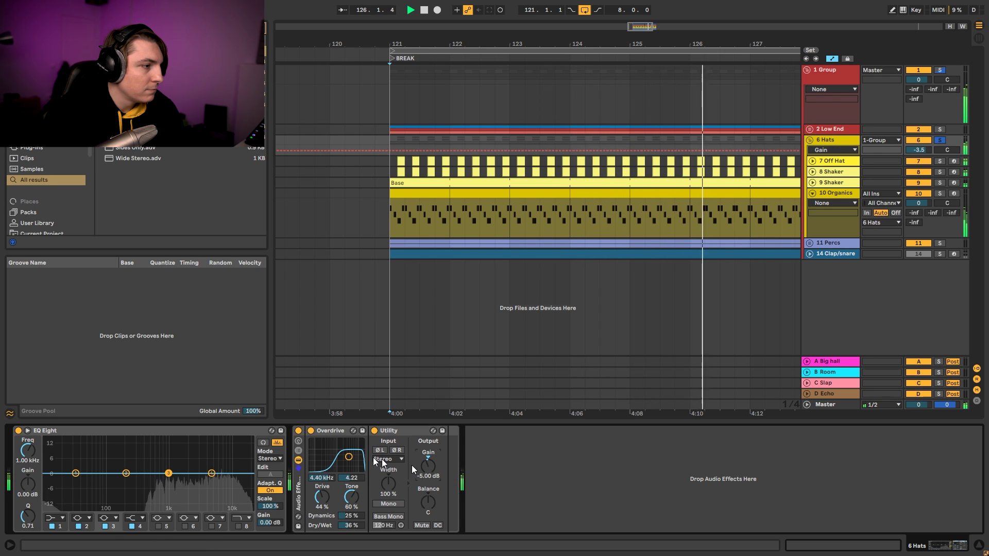
click(299, 431)
click(299, 431)
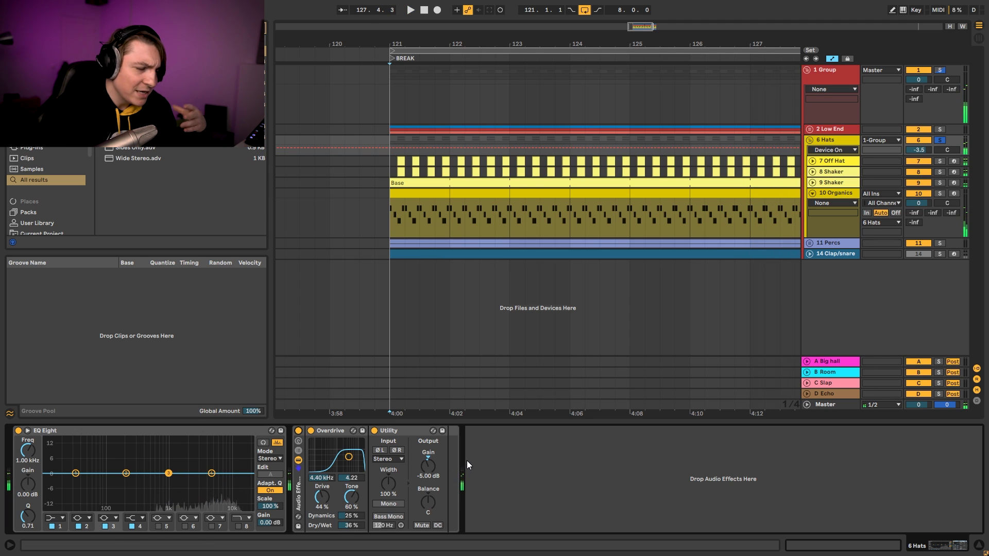
Copy EQ Eight after the rack, with a steep low cut at 337 Hz on band 1 and a 3.84 dB boost at 4.00 kHz on band 3.
drag(173, 435, 521, 472)
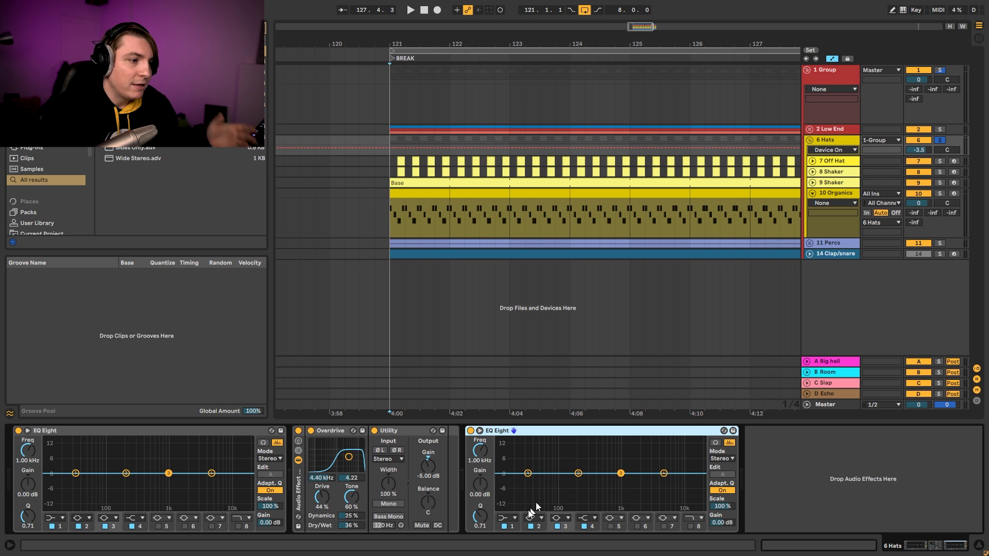
click(515, 518)
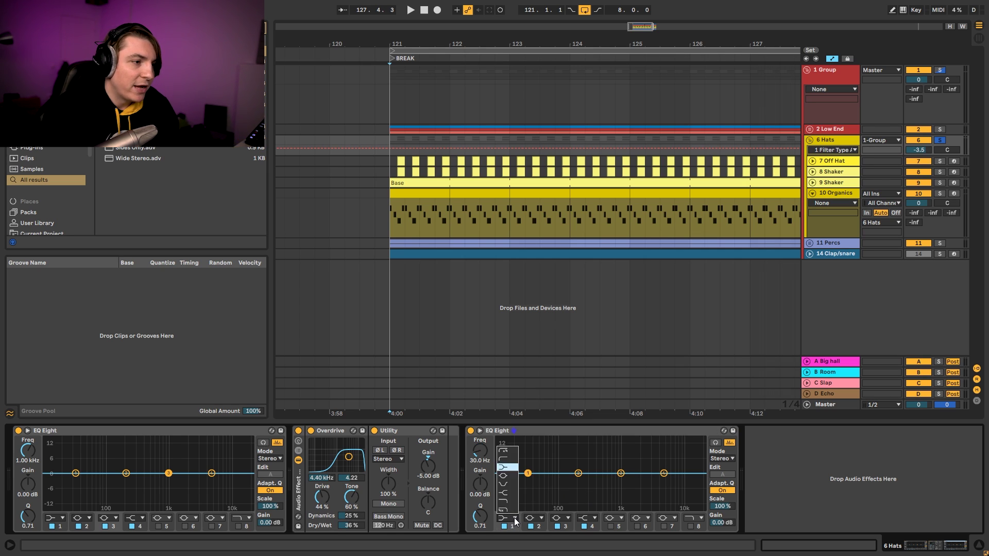
click(504, 452)
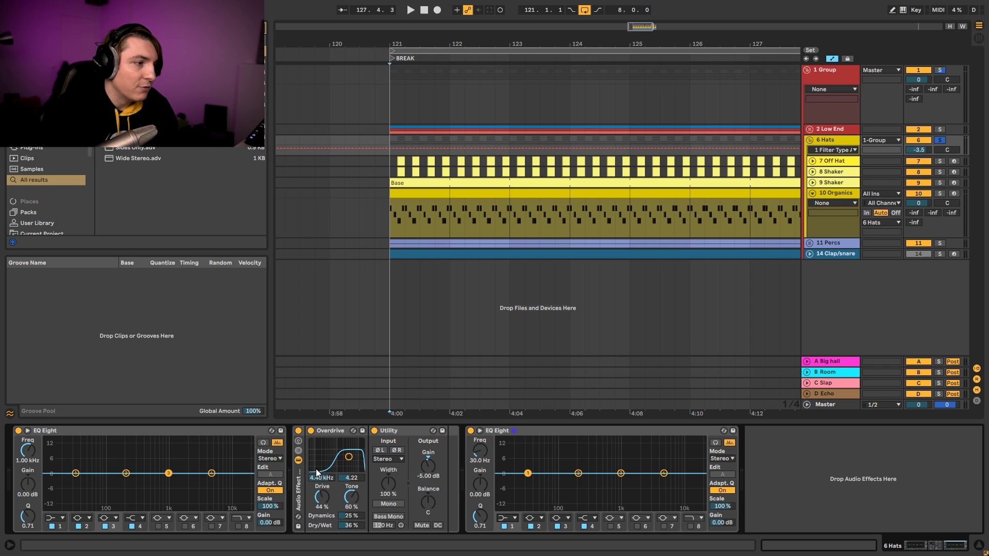
key(space)
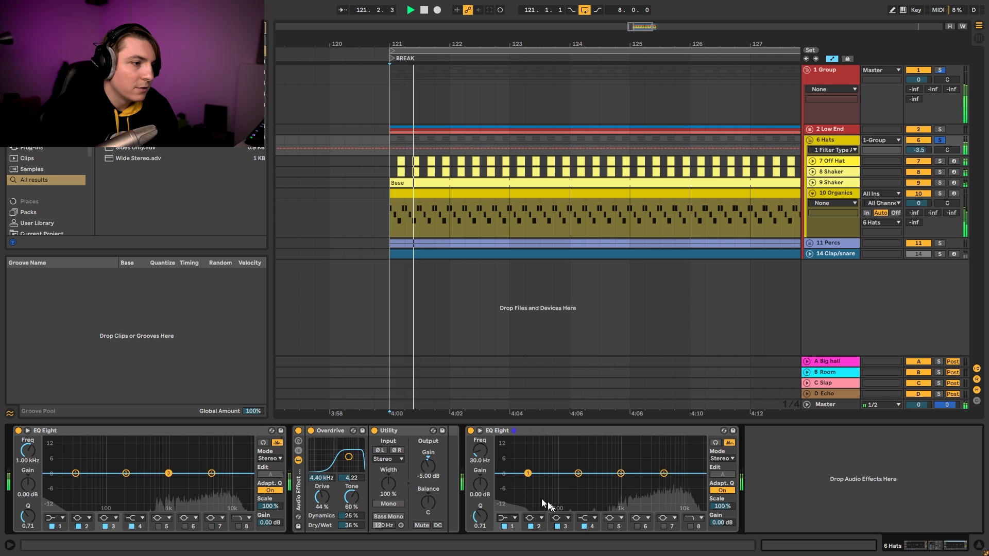
click(513, 519)
click(509, 449)
drag(528, 481, 592, 484)
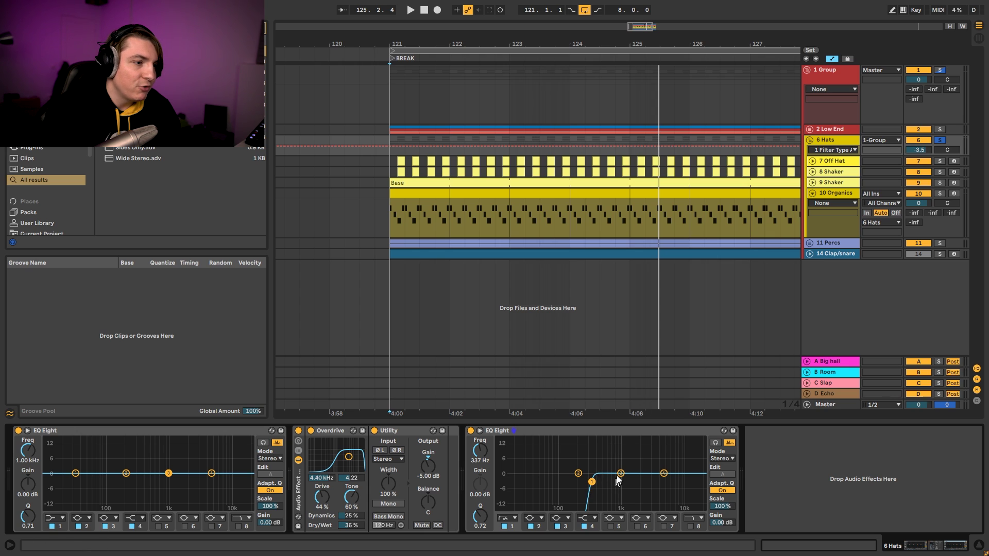
drag(621, 474, 657, 465)
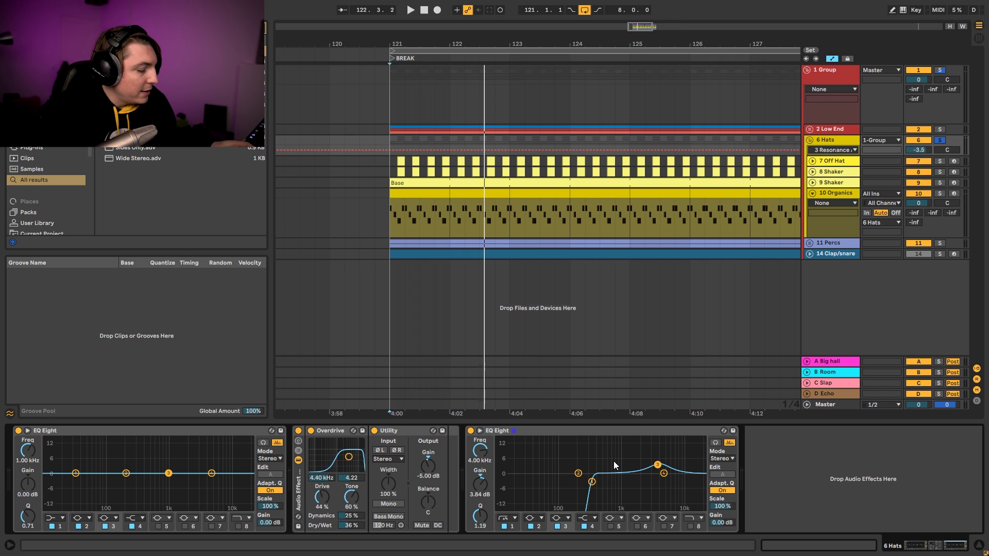
Search the browser for "glue" and add Glue Compressor after the second EQ Eight on Hats.
key(ctrl+f)
text(glue)
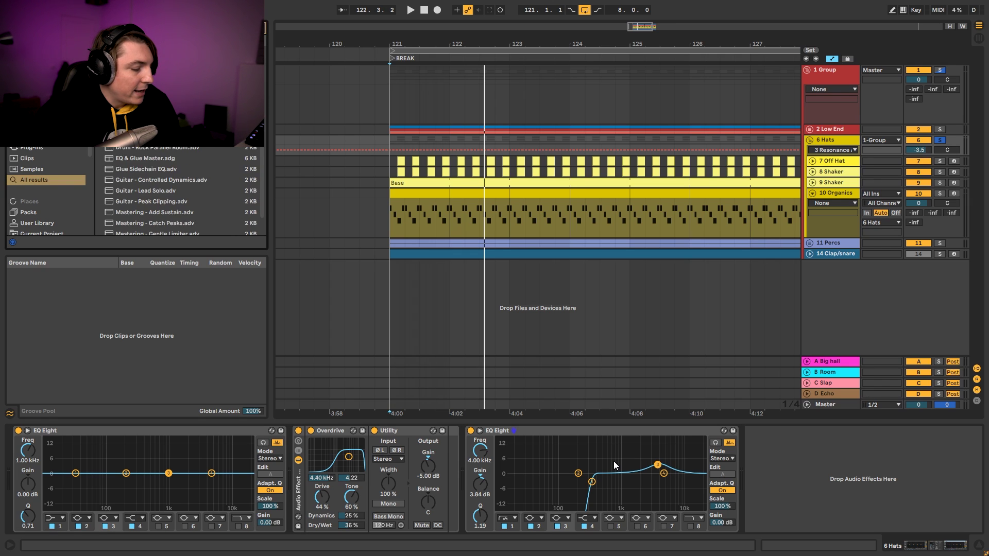
drag(134, 50, 793, 471)
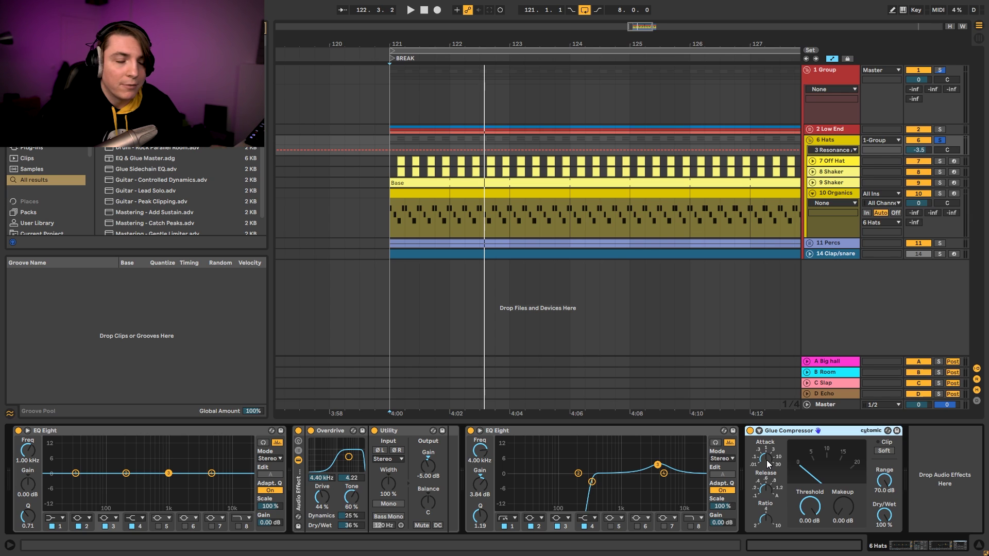
Set the Glue Compressor threshold to -14.6 dB and makeup to 3.97 dB during playback, adjusting its attack and release.
key(space)
drag(766, 461, 810, 542)
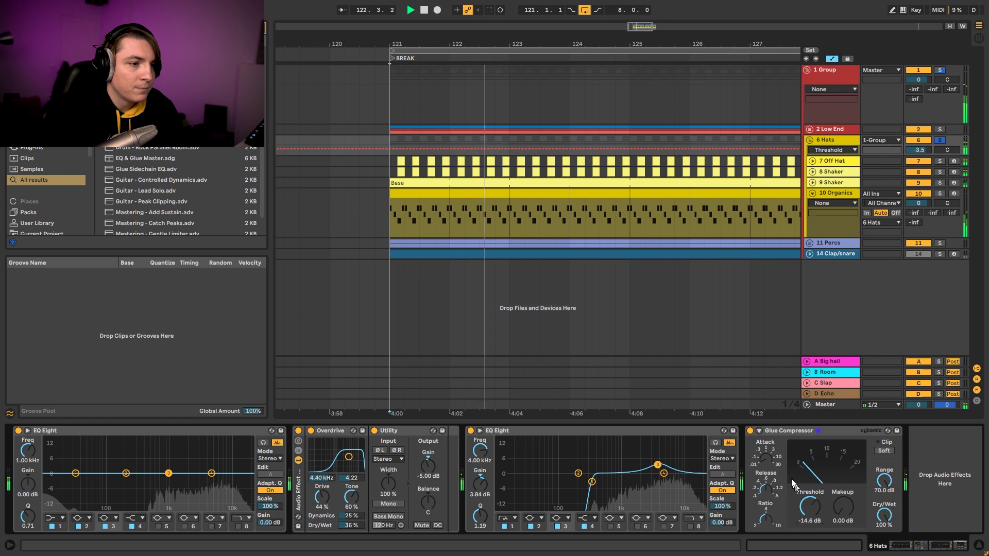
click(766, 461)
drag(766, 489, 766, 498)
drag(843, 508, 843, 495)
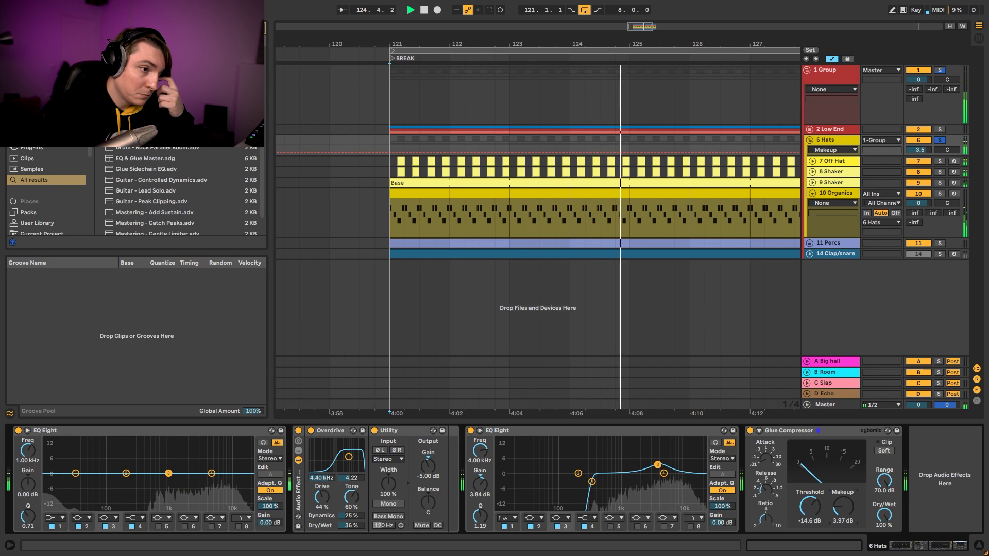
Readjust the Glue Compressor attack and set its makeup to 3.17 dB, comparing it against bypass during playback.
click(750, 431)
click(750, 432)
drag(842, 507, 842, 509)
click(750, 431)
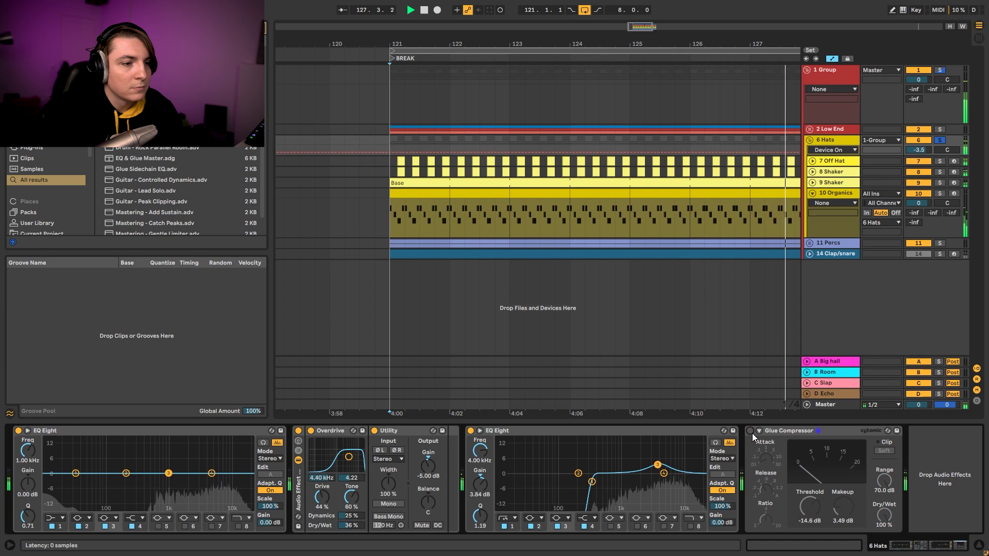
click(750, 431)
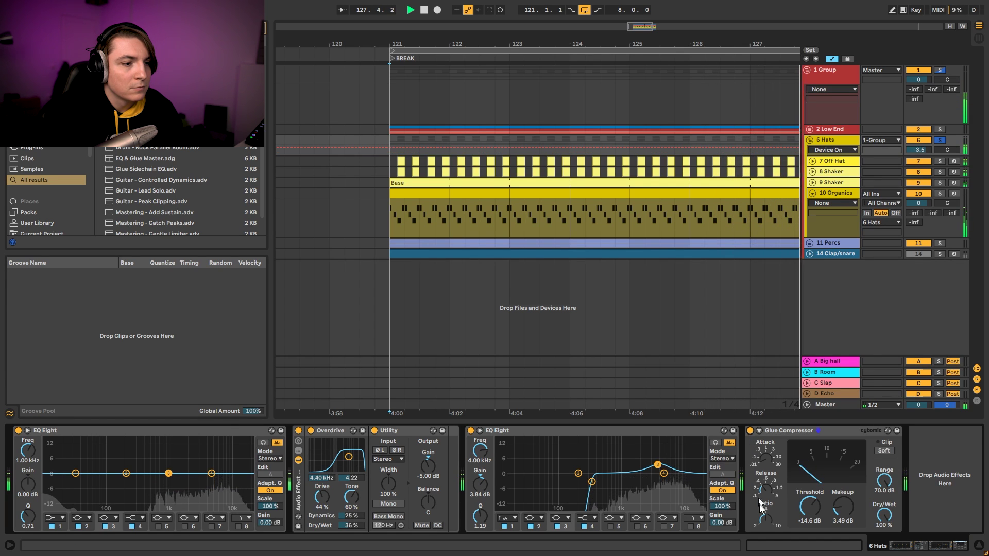
click(766, 459)
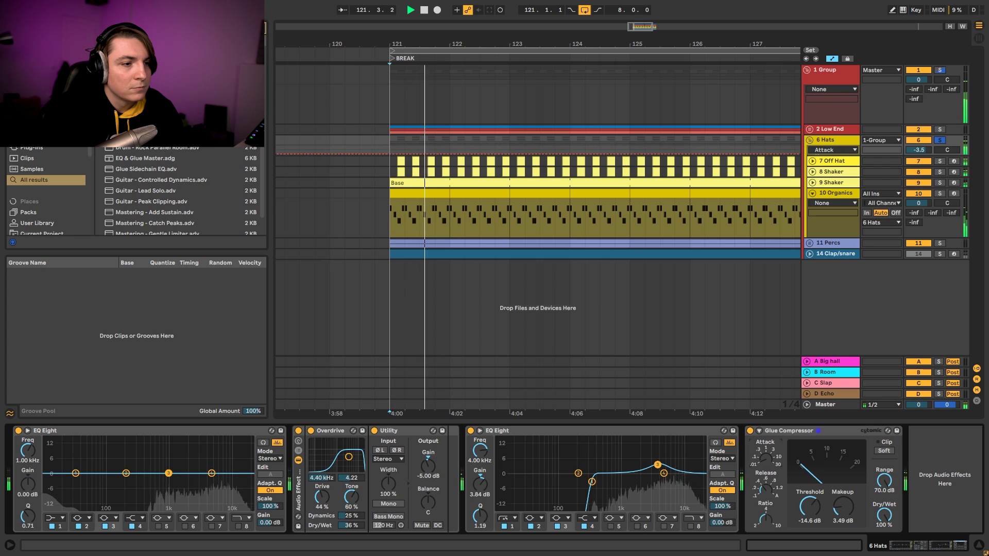
drag(765, 462, 766, 412)
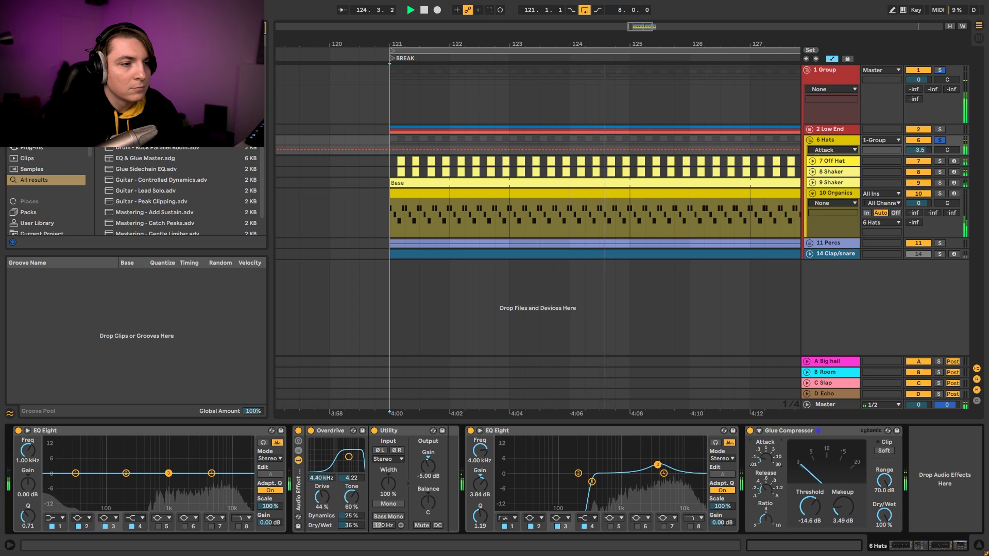
click(750, 431)
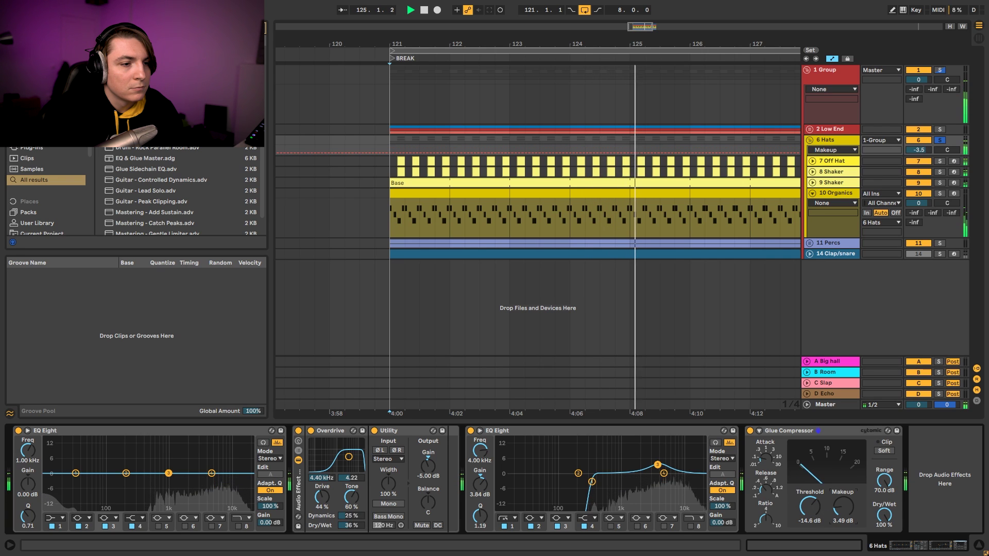
click(750, 431)
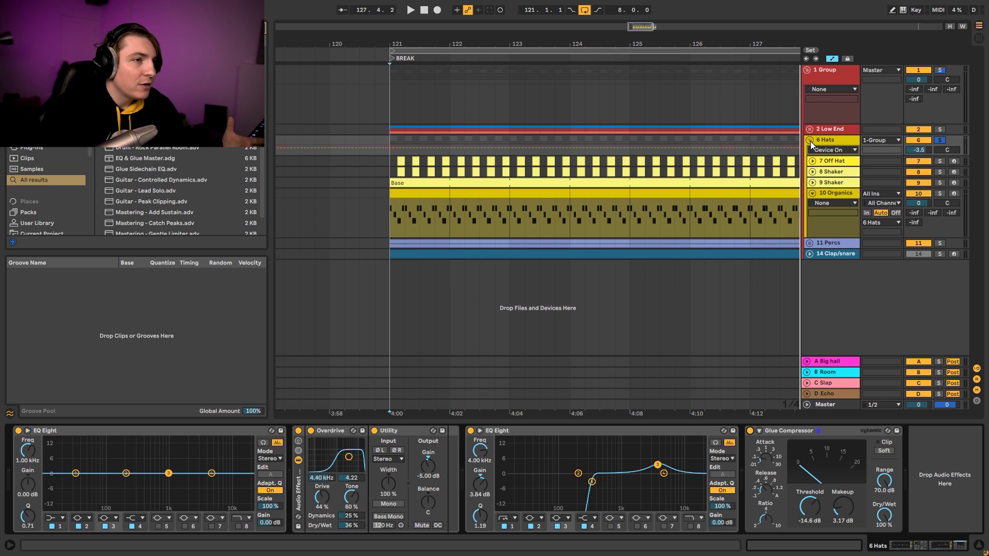
Insert a new return track, search the browser for "comp" and load Compressor onto the return.
click(828, 143)
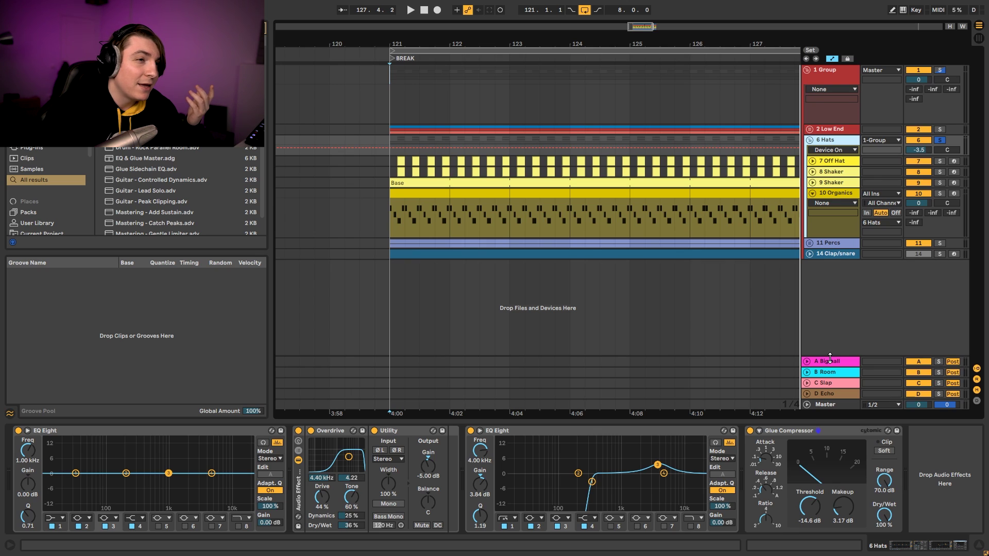
right_click(833, 354)
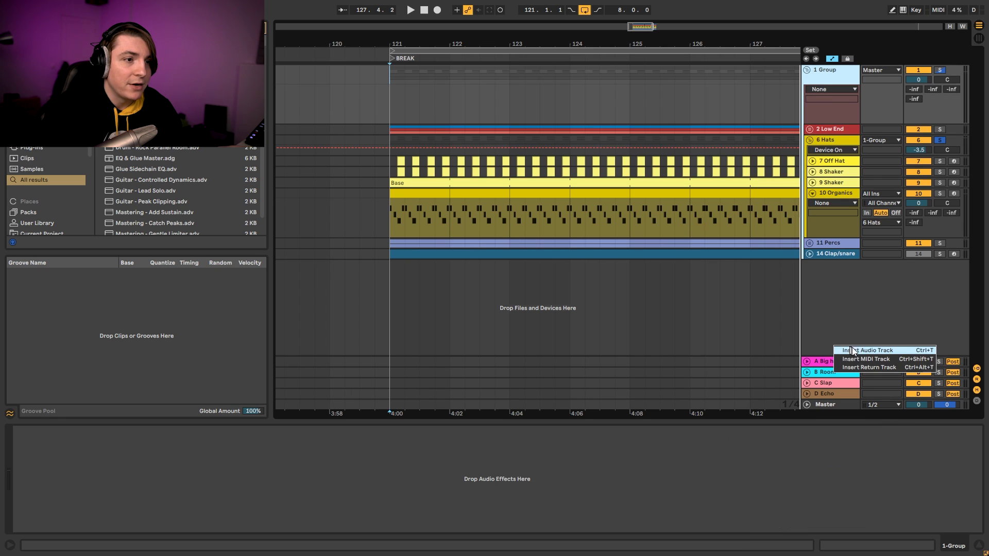
click(873, 366)
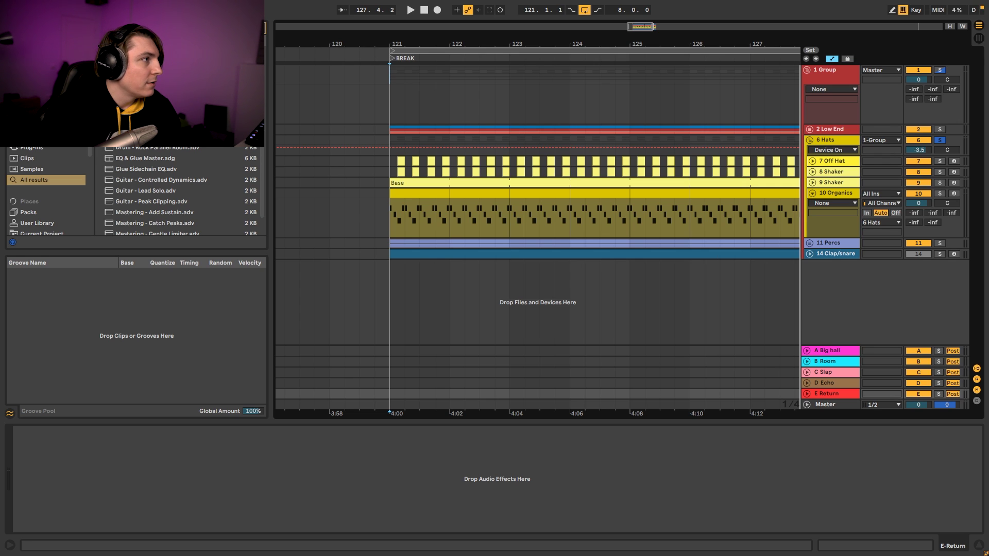
key(BackSpace)
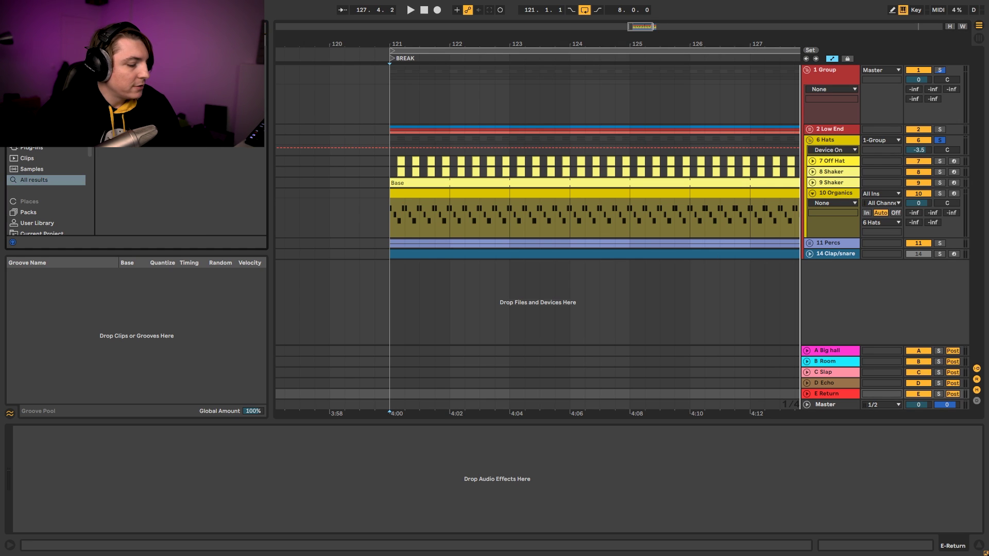
text(comp)
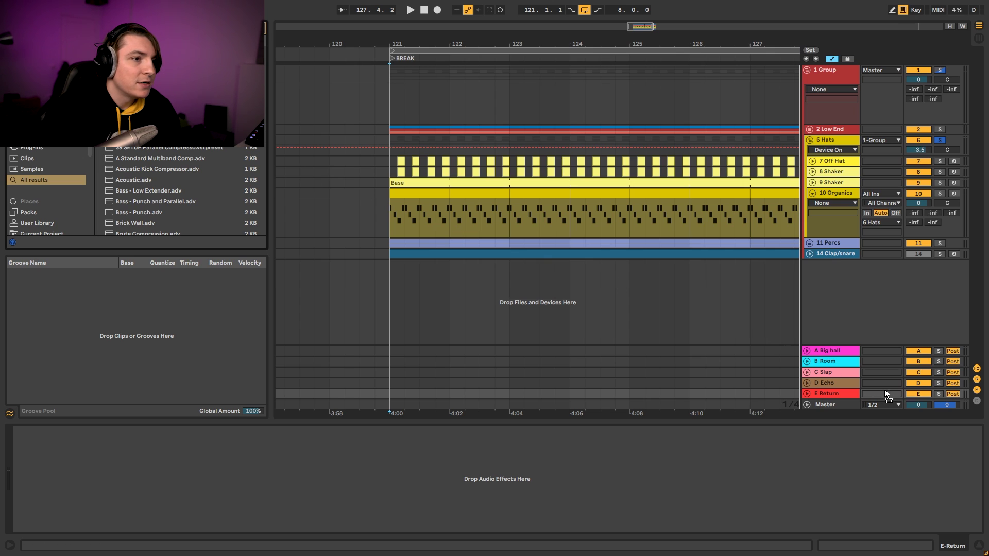
drag(833, 391, 834, 392)
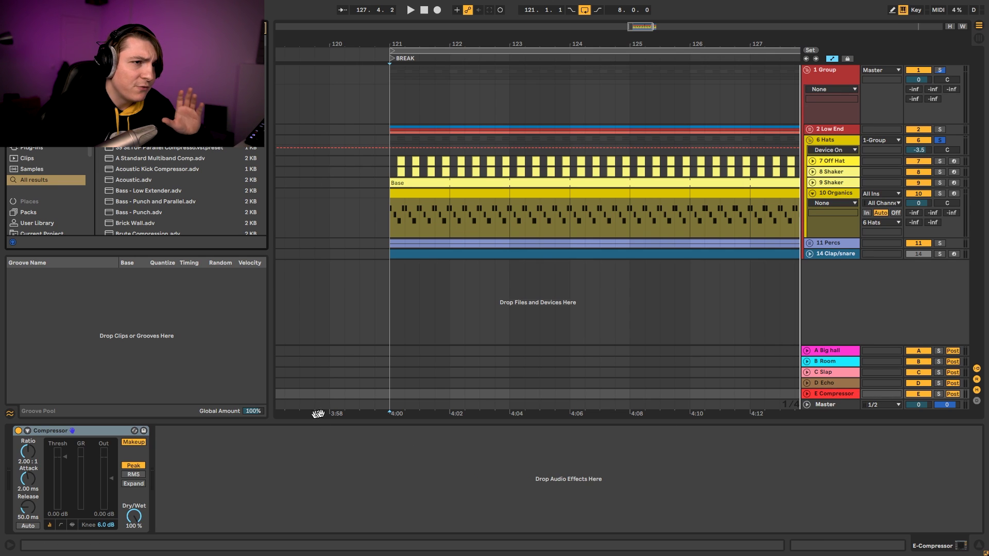
Solo the Compressor return and raise the Hats group's send E to 0 dB, enlarging the Hats track to reach it.
click(938, 394)
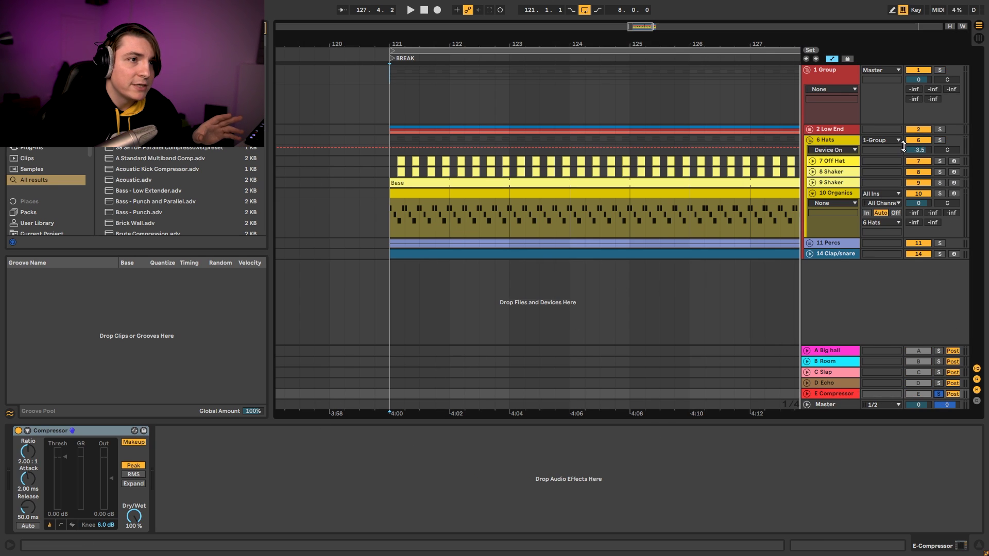
click(828, 150)
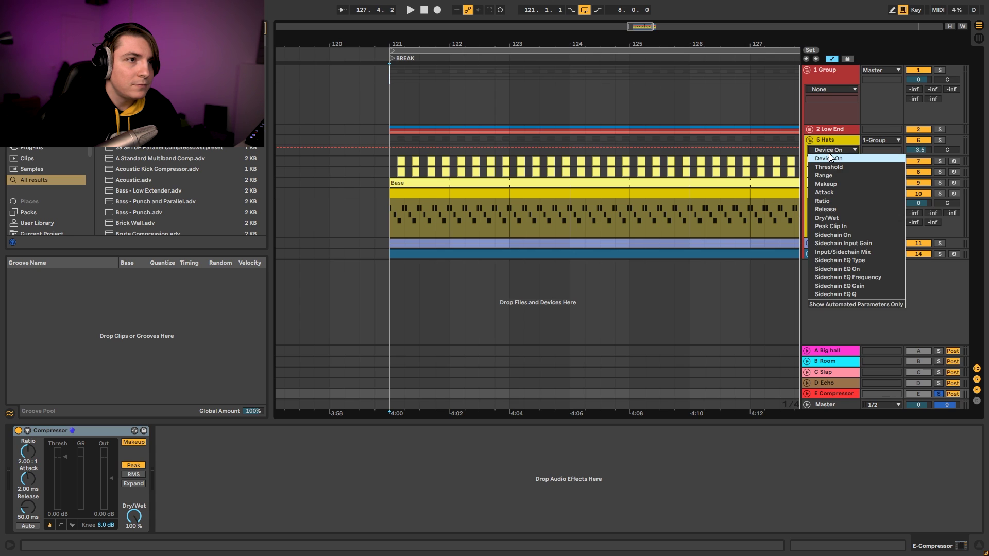
click(824, 138)
drag(829, 156, 830, 181)
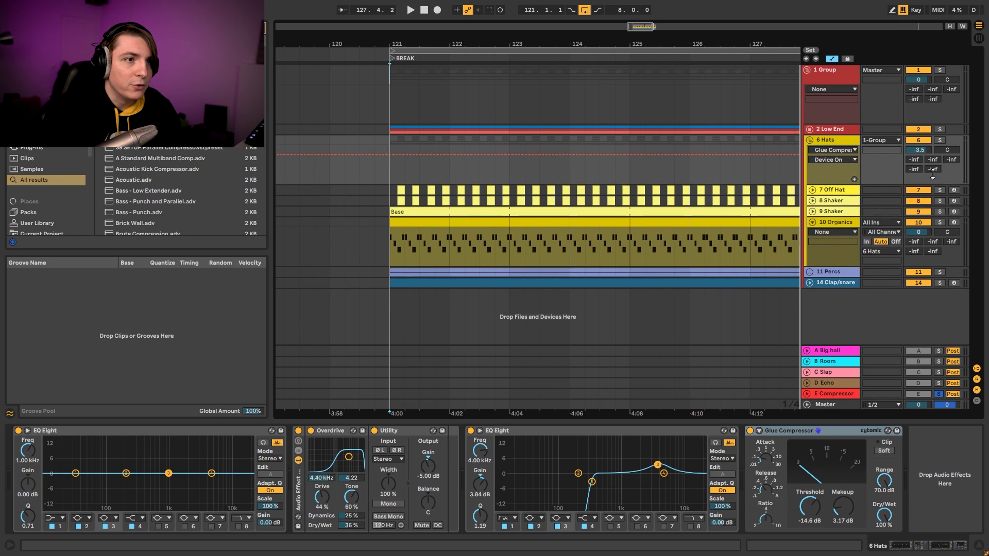
drag(933, 170, 933, 106)
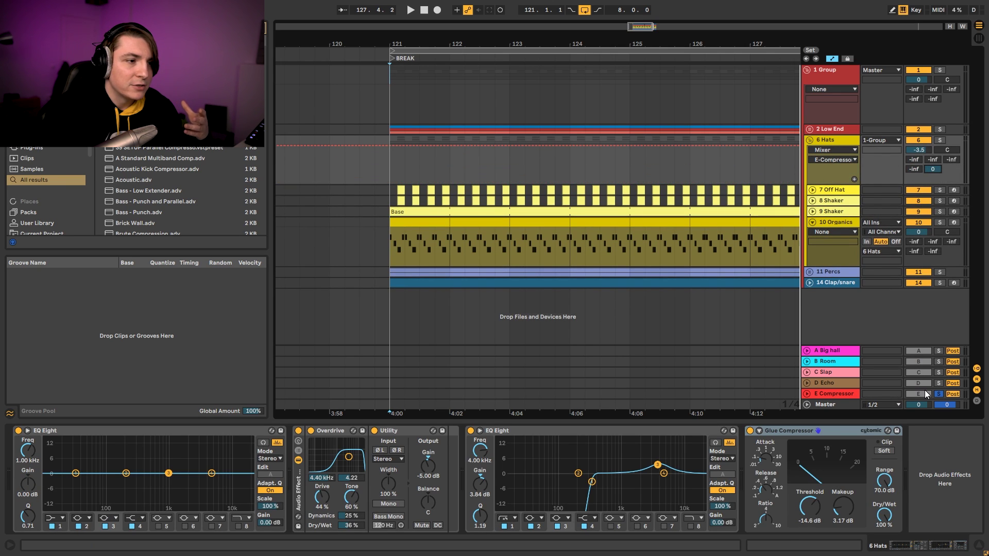
Set the return's Compressor to ratio inf : 1, threshold -inf dB and release 33.9 ms during playback.
click(832, 407)
click(835, 392)
key(space)
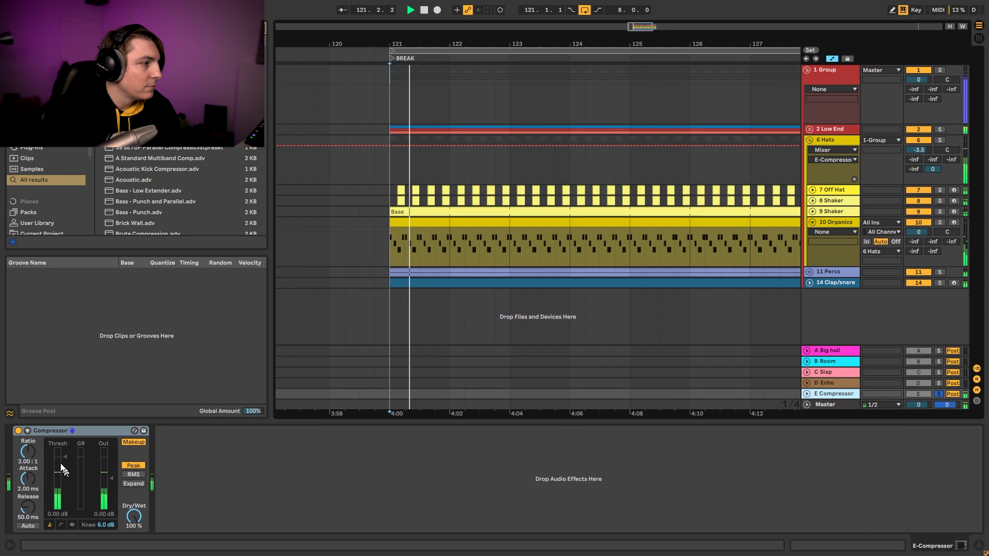
drag(61, 470, 28, 402)
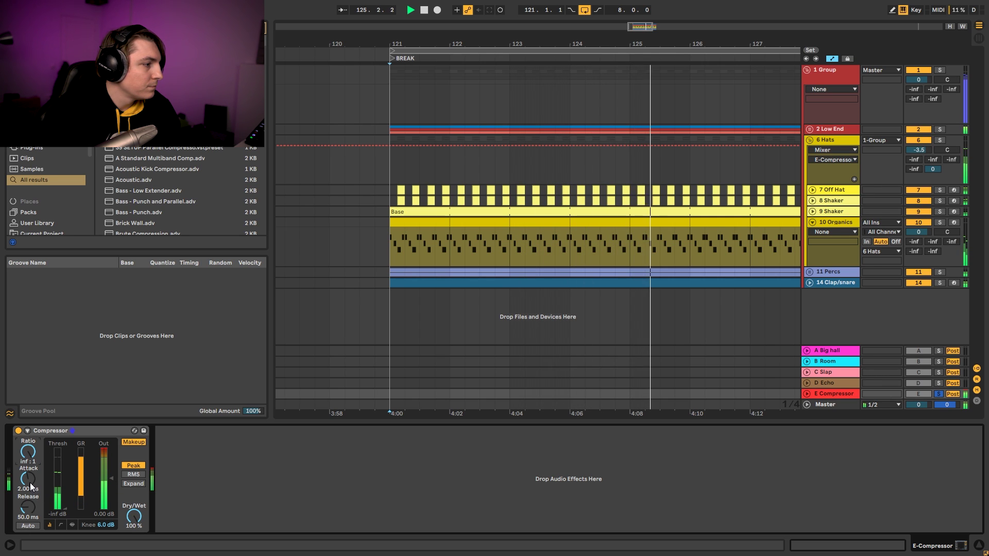
drag(35, 506, 36, 515)
key(space)
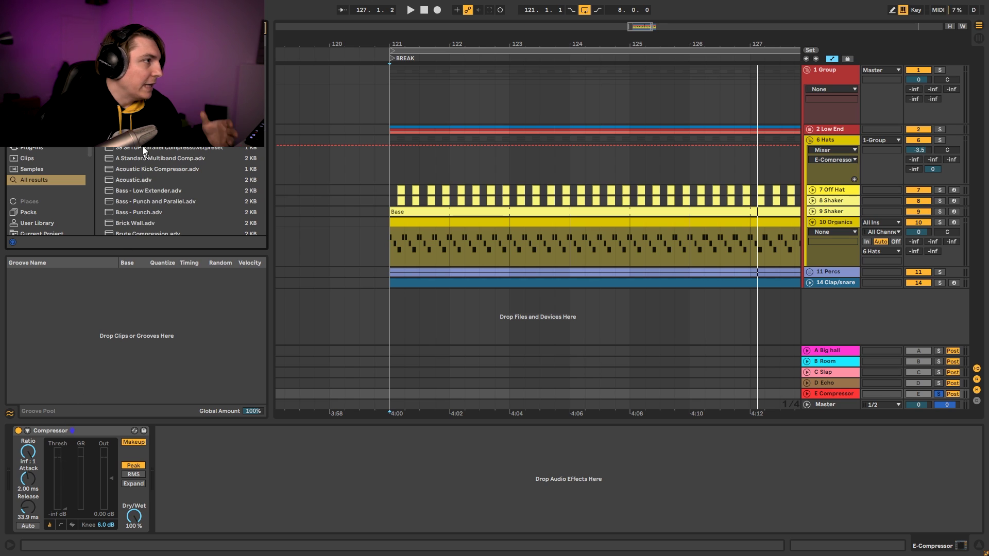
Add a second Compressor after the first on the return and set its sidechain input to 6 Hats.
drag(226, 485, 220, 495)
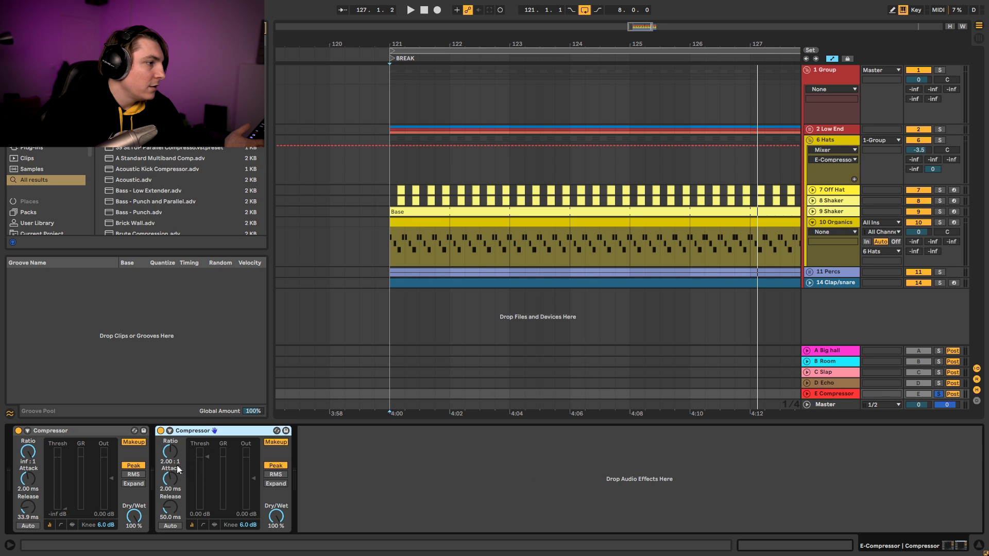
click(171, 433)
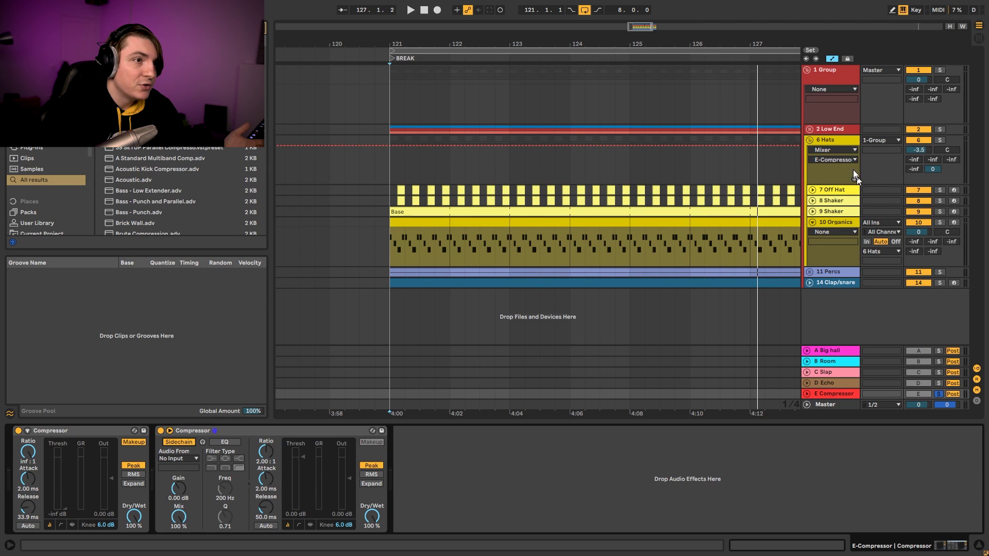
click(184, 456)
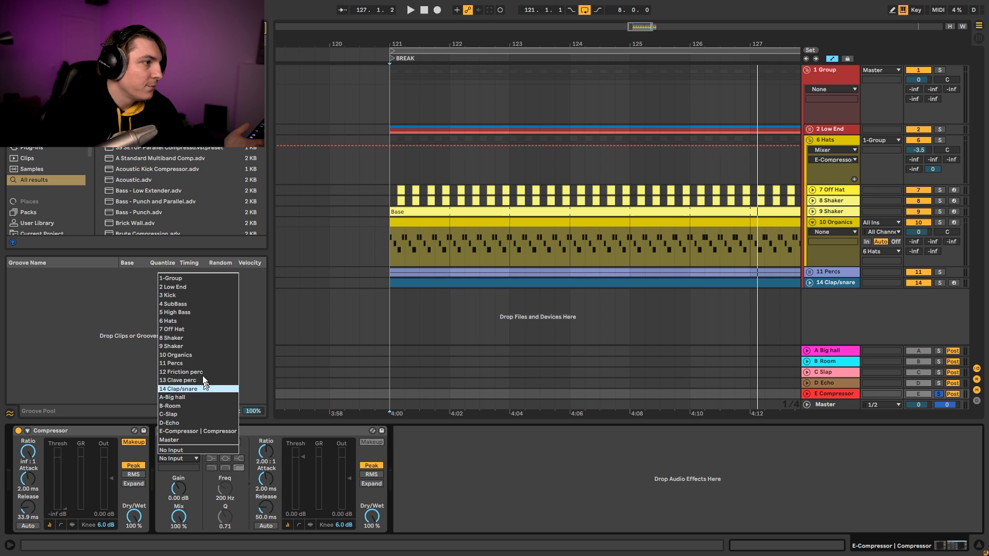
click(189, 321)
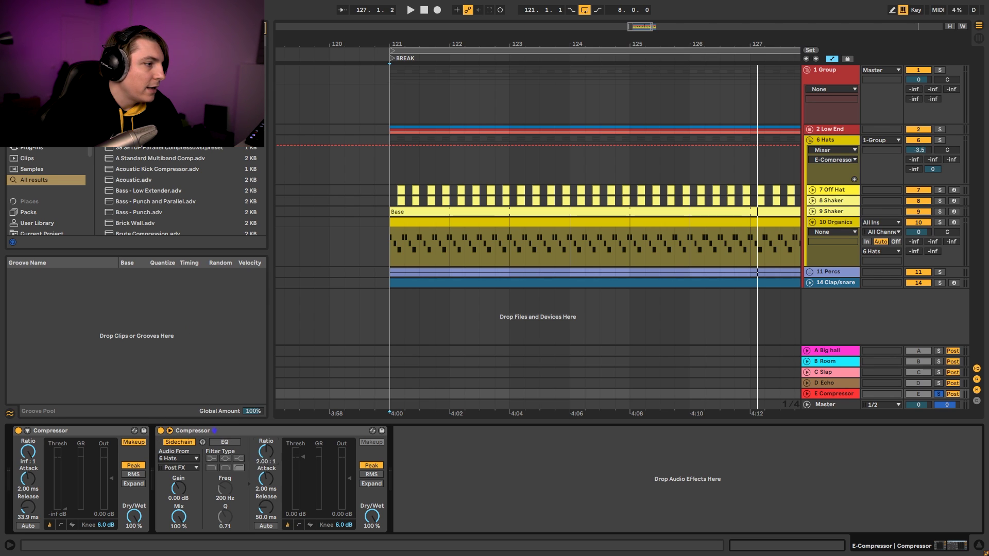
Set the second Compressor's ratio to inf : 1 and its threshold to -19.6 dB during playback.
key(space)
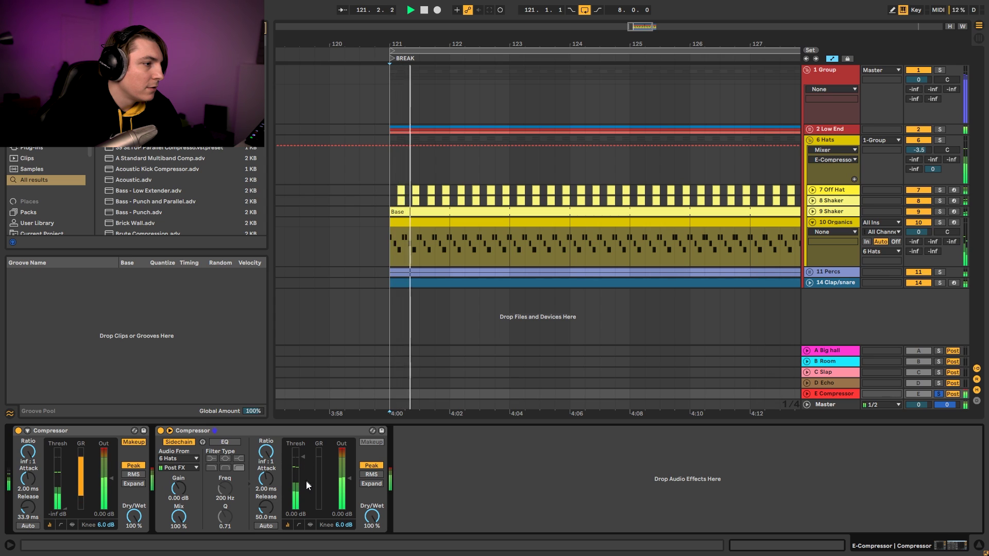
drag(303, 458, 303, 487)
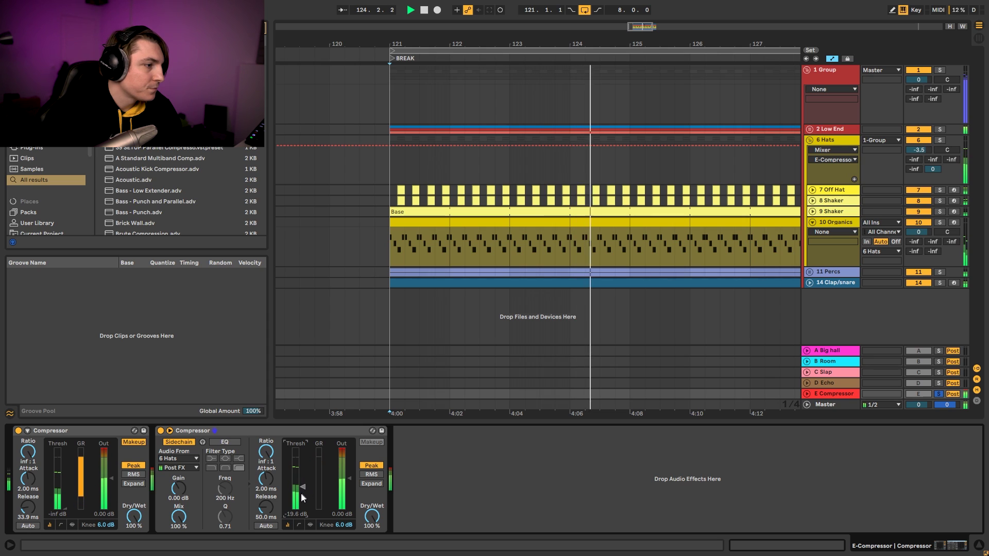
key(space)
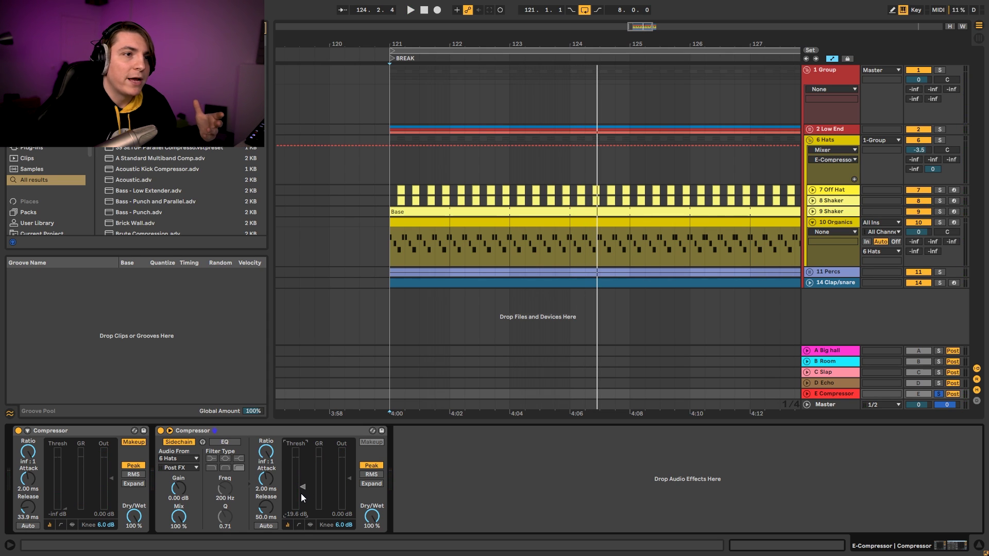
Unsolo the Compressor return and lower the Hats group's send E to -inf.
click(945, 395)
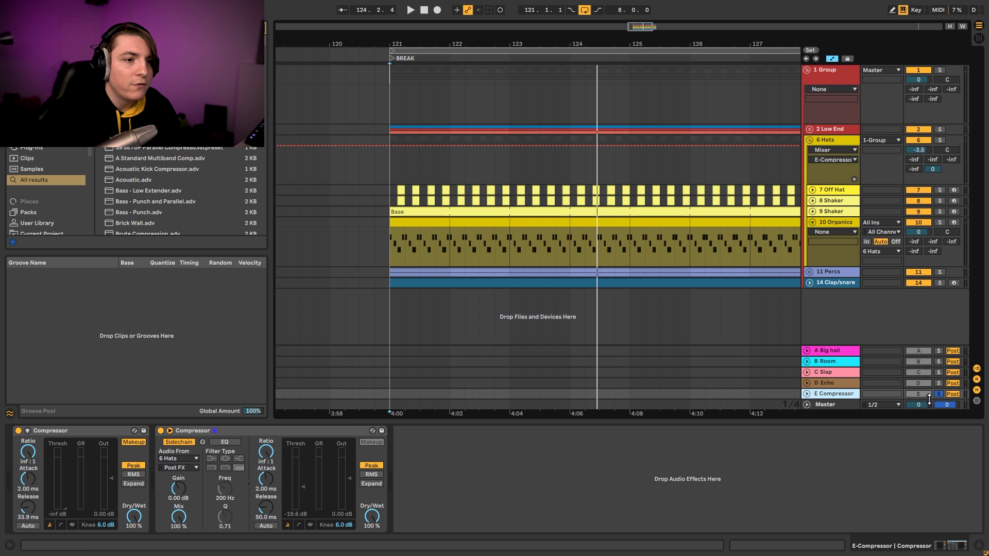
click(939, 394)
drag(935, 169, 930, 168)
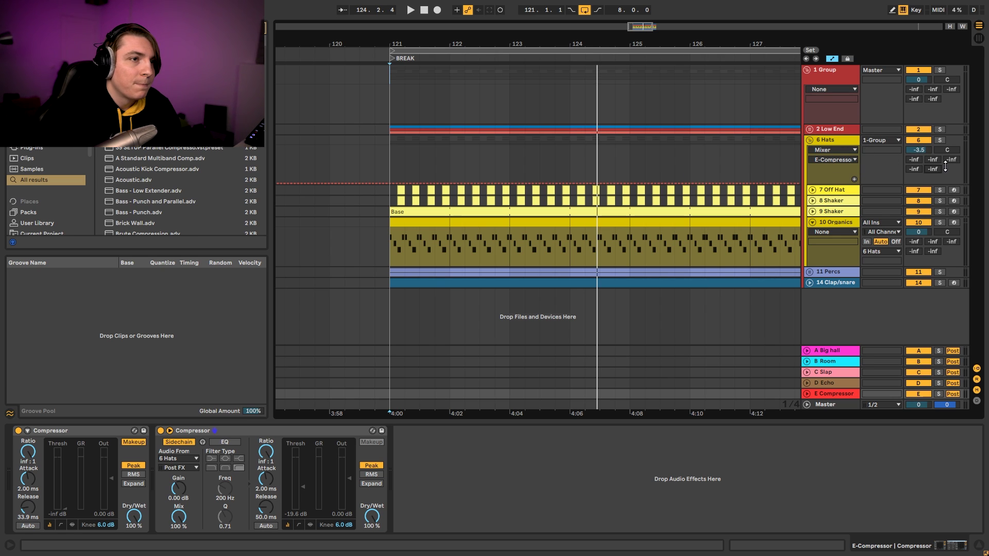
Solo the Hats group during playback and raise its send E to -69.5 dB.
key(space)
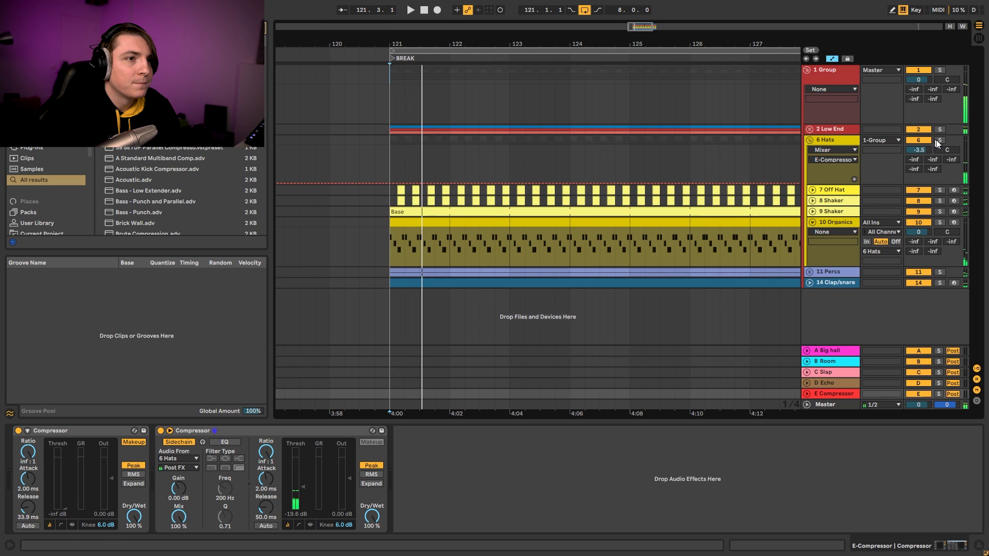
click(936, 140)
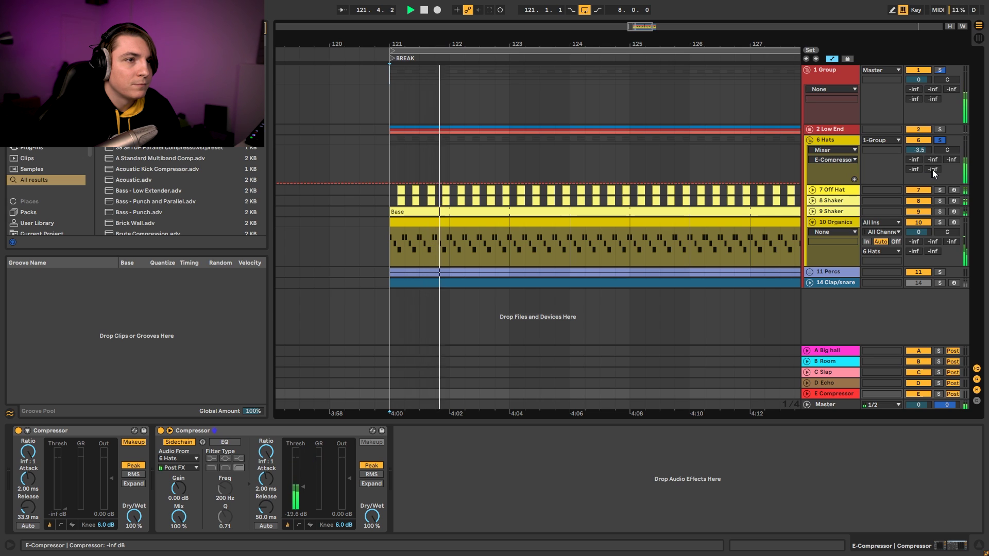
mouse_move(933, 170)
mouse_down()
mouse_move(933, 142)
mouse_move(935, 169)
mouse_up()
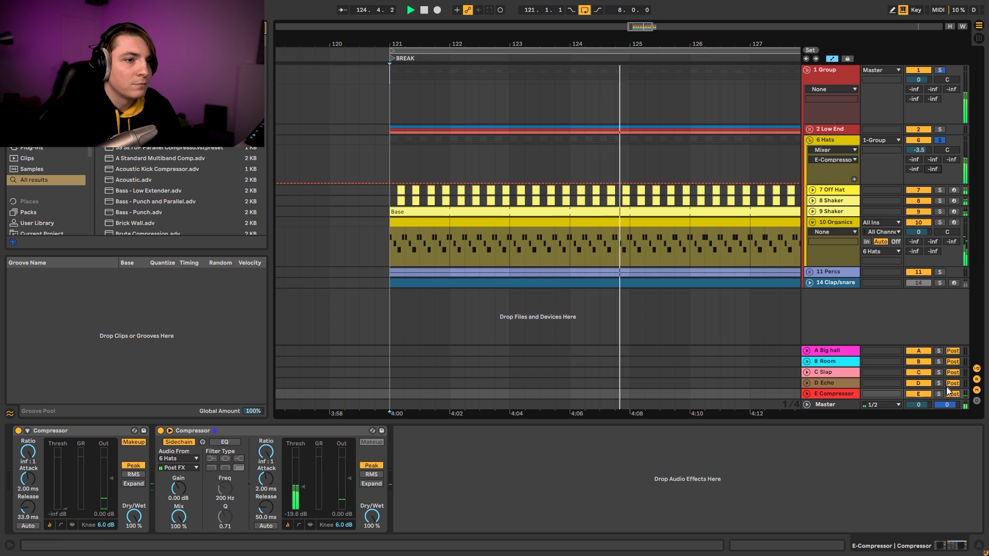
drag(934, 176, 935, 170)
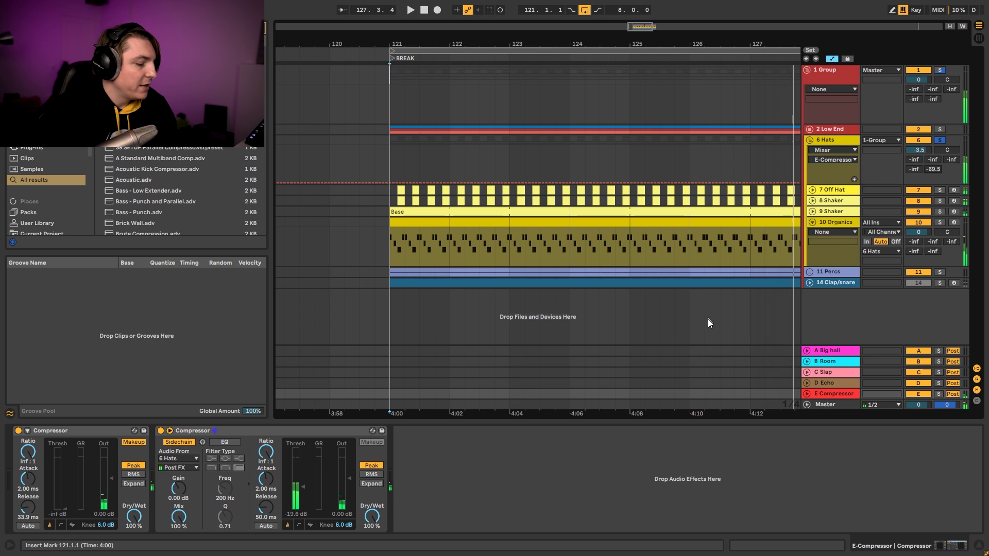
key(space)
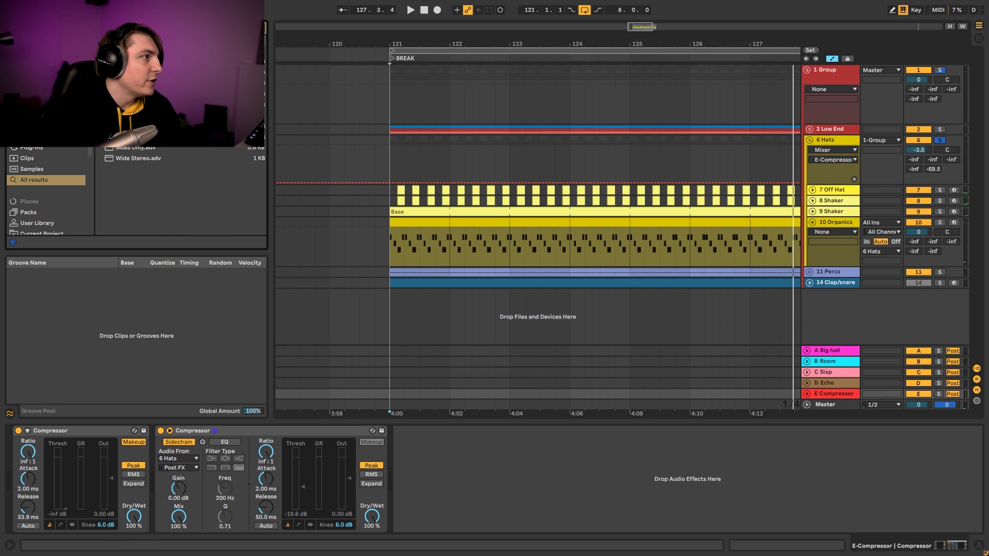
Add a Utility after the second Compressor with a gain of -16.7 dB, and solo the return to audition it.
drag(135, 50, 451, 487)
key(space)
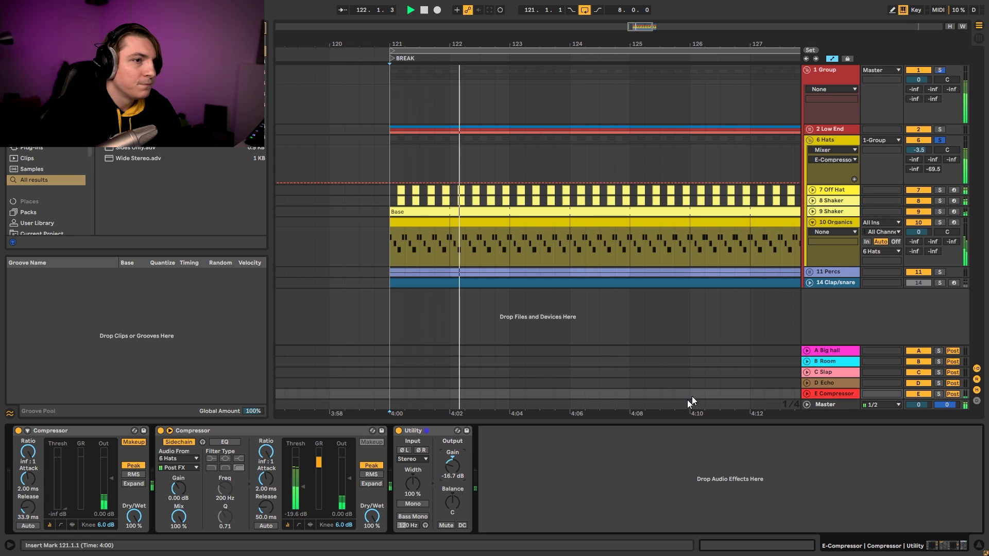
click(939, 394)
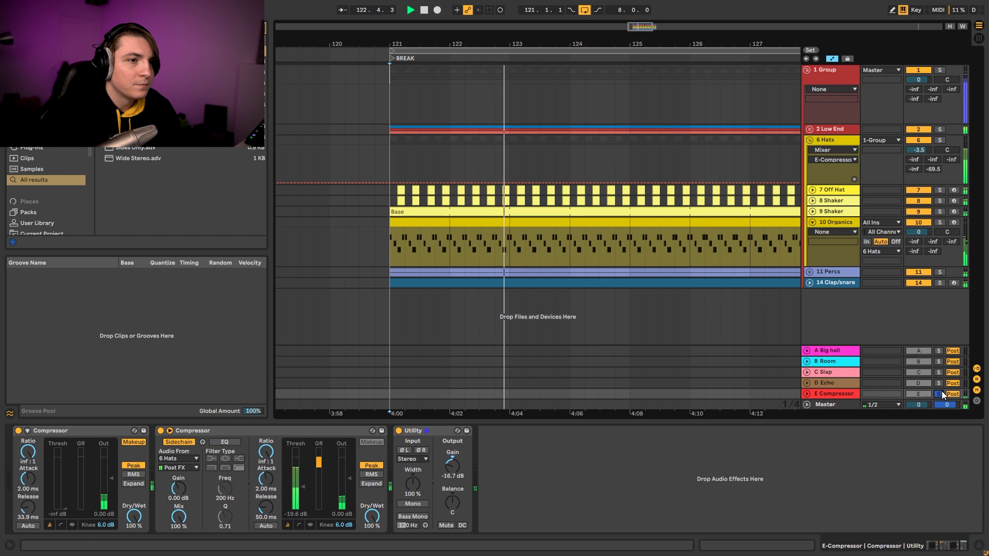
Solo the Hats group again and set its send E to -50 dB, comparing with the Compressor return switched off.
click(940, 140)
click(940, 139)
key(space)
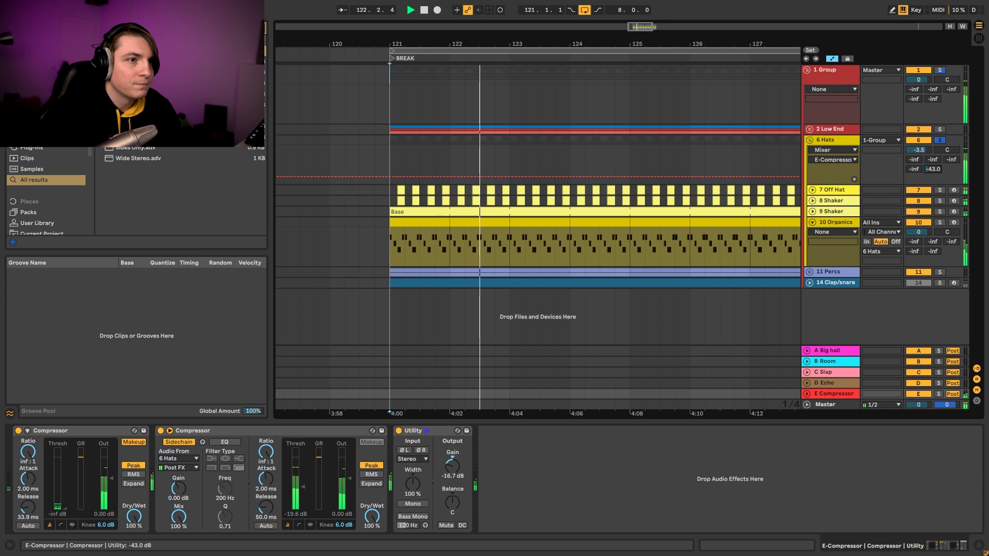
drag(933, 169, 933, 164)
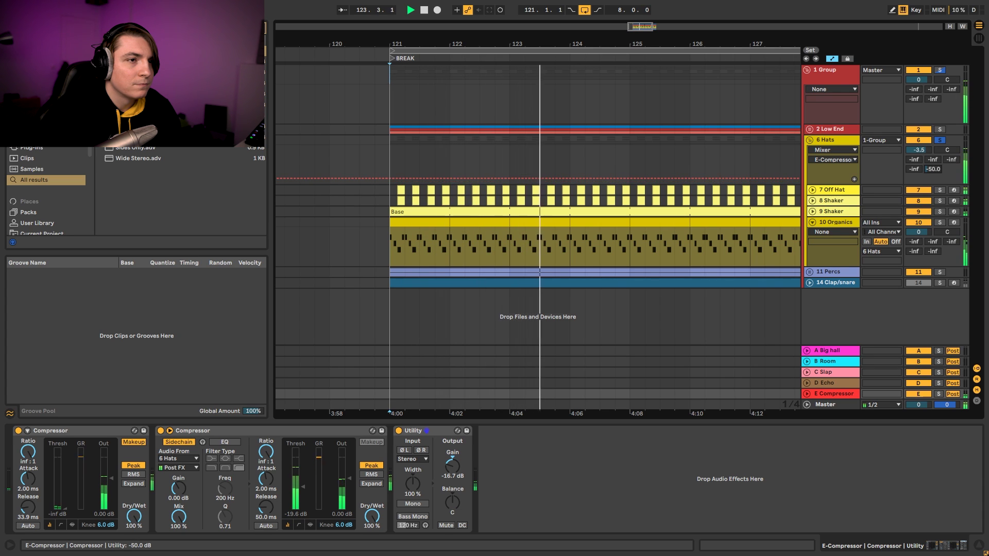
click(912, 394)
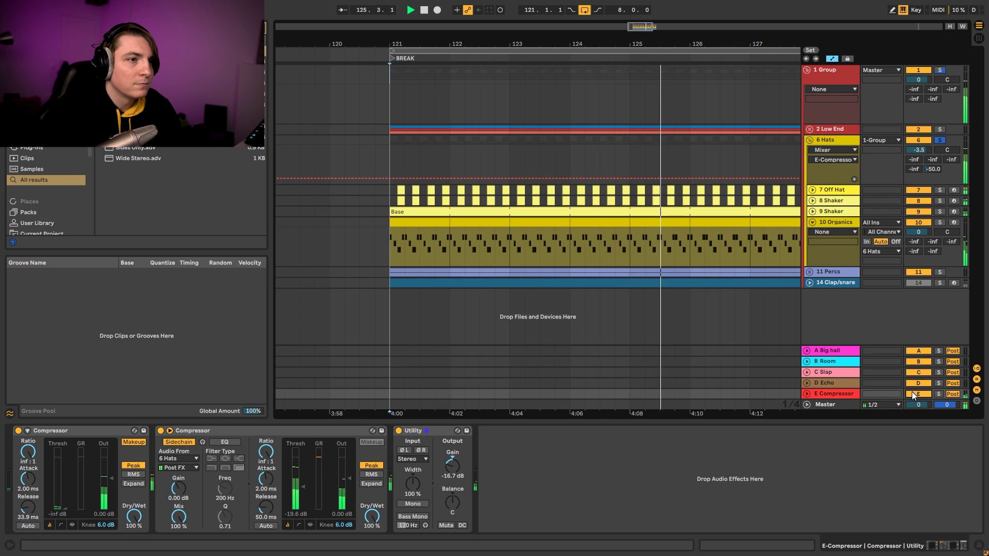
Raise the Hats group's send E to -41 dB and listen to the parallel compression blend.
click(935, 171)
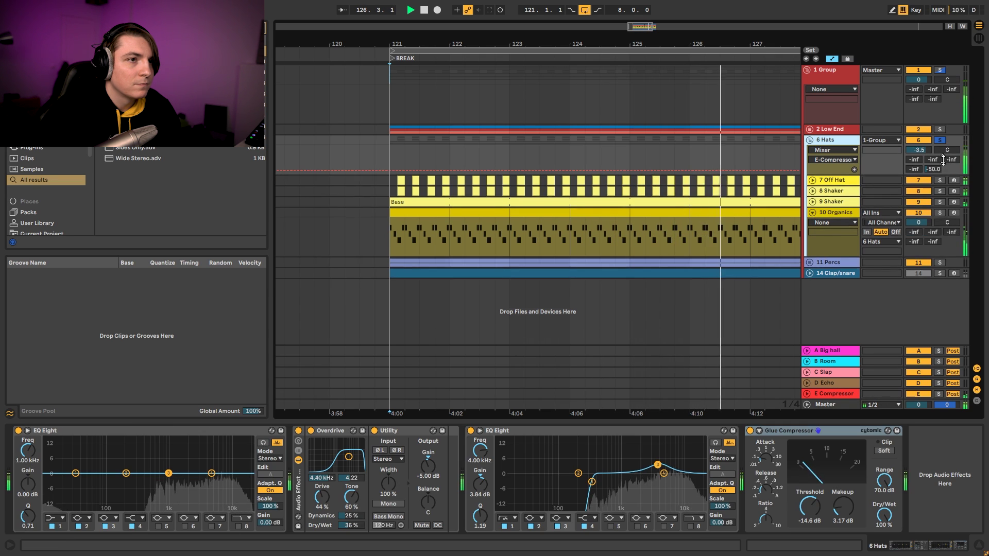
mouse_move(935, 170)
mouse_down()
mouse_move(935, 154)
mouse_move(935, 163)
mouse_up()
key(space)
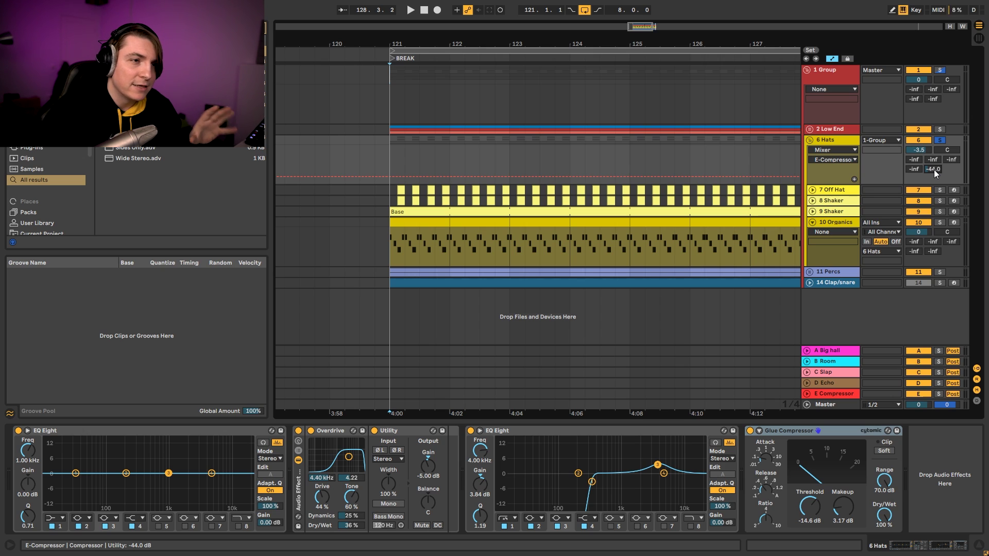
mouse_move(935, 170)
mouse_down()
mouse_move(935, 180)
mouse_move(935, 169)
mouse_up()
key(space)
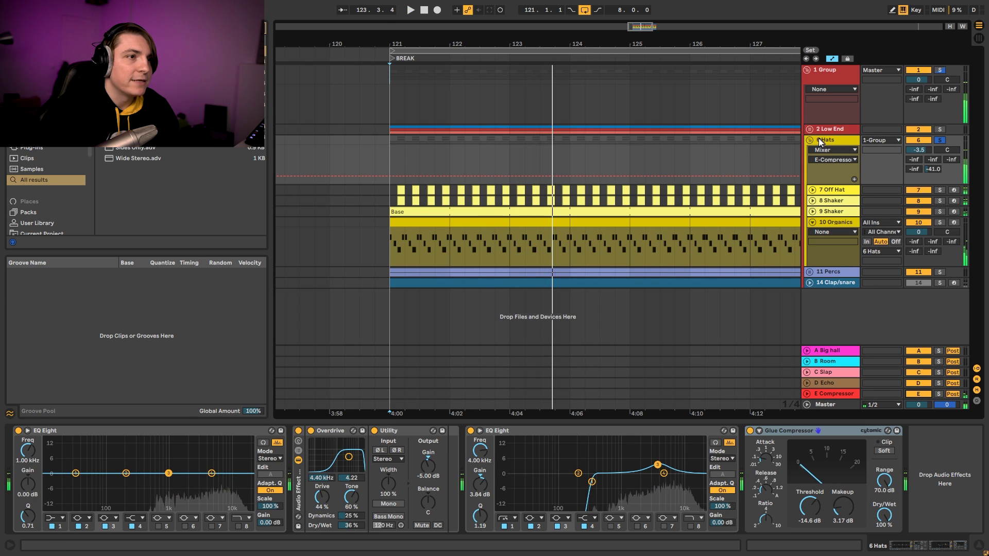
key(space)
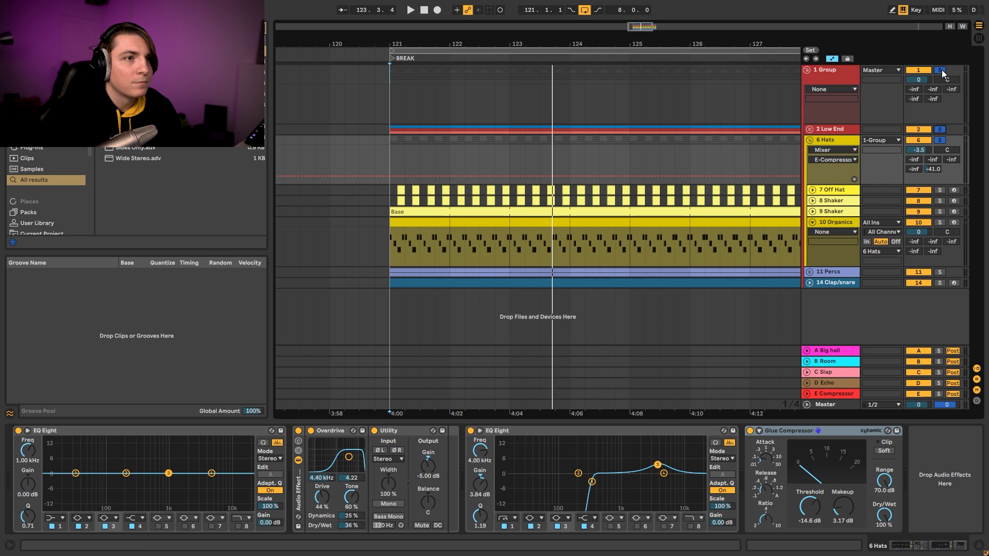
Lower the Hats group's volume to -4.9 dB while playing it together with the soloed Low End group.
key(space)
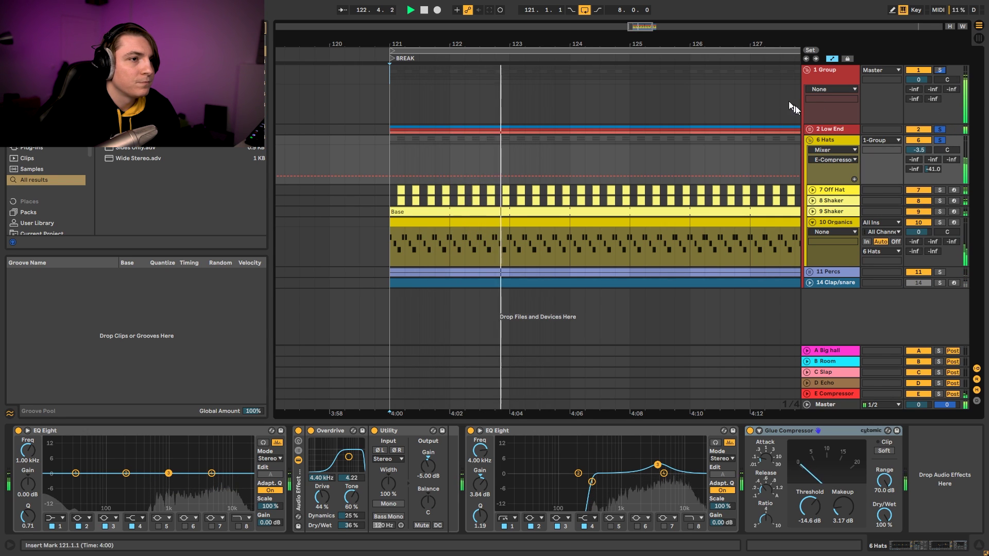
click(919, 150)
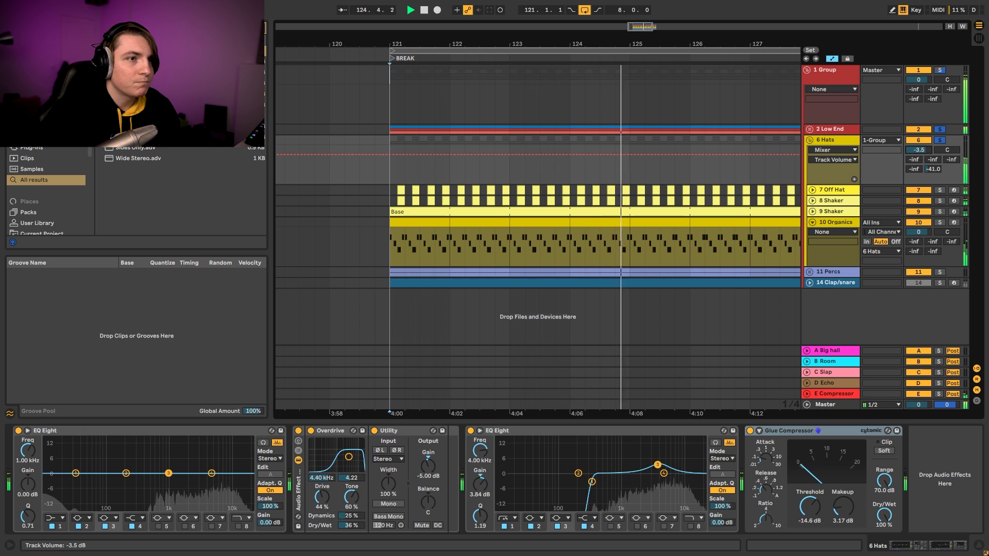
drag(918, 150, 919, 151)
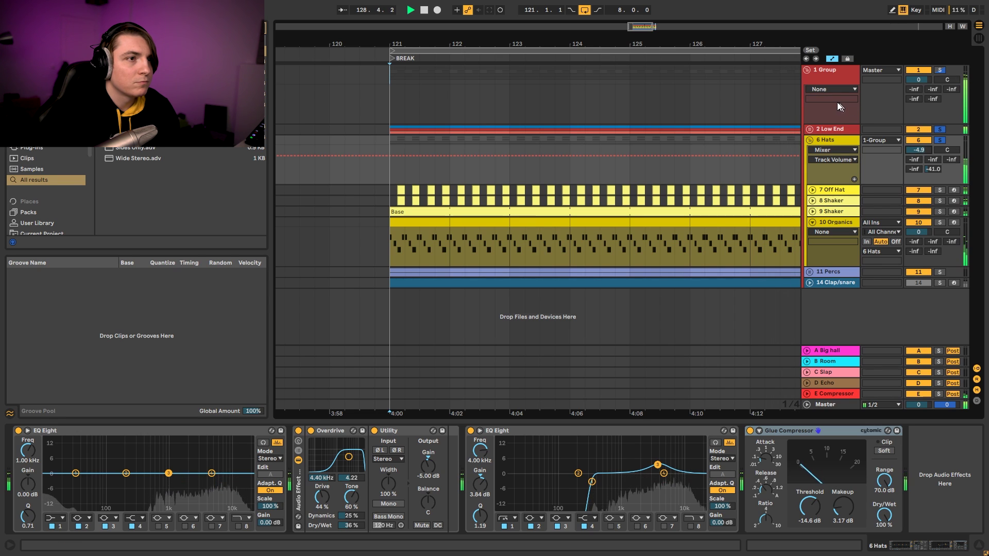
Collapse the Hats group and expand the Percs group to show its tracks.
click(811, 140)
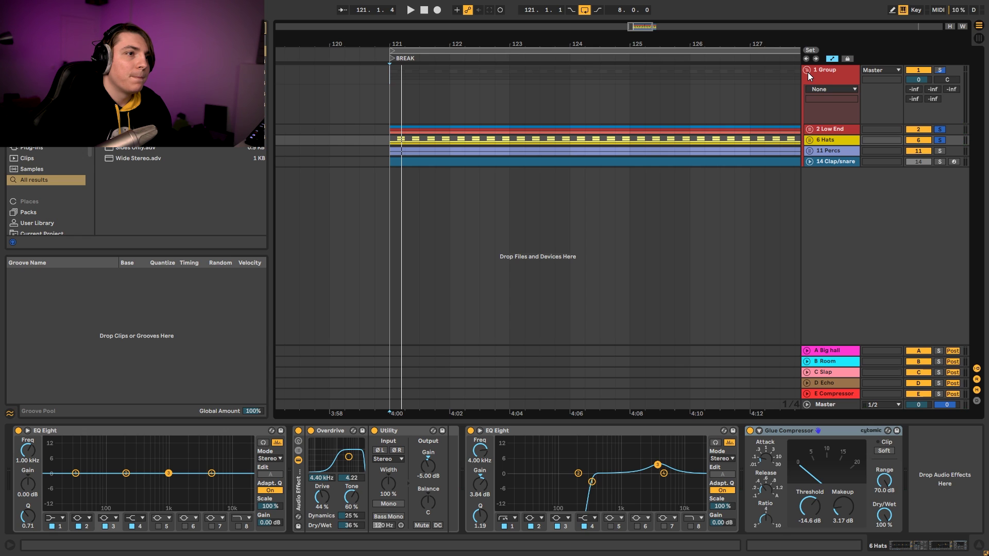
click(808, 72)
click(809, 70)
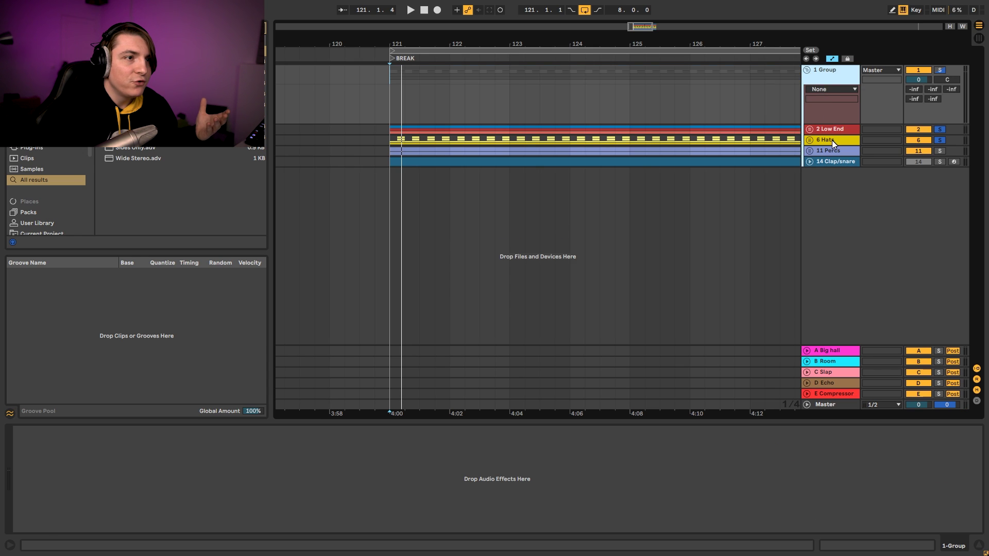
click(833, 140)
click(816, 149)
click(810, 150)
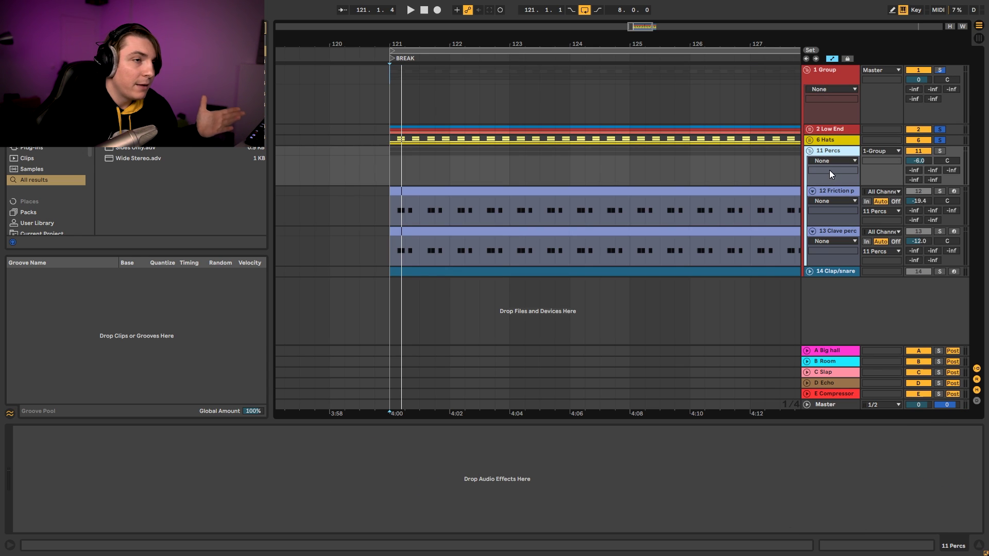
Solo only the Percs group and play the loop to audition it.
click(941, 150)
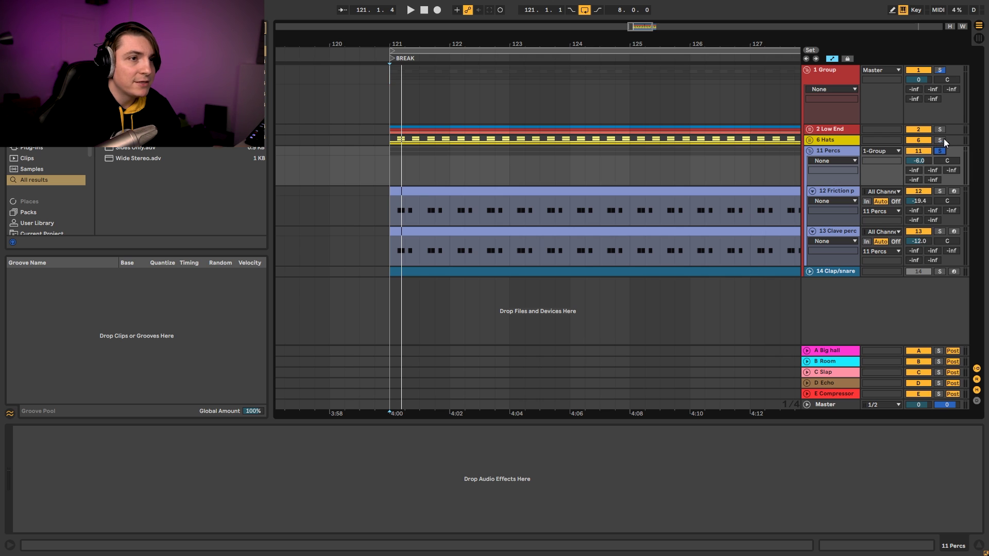
key(space)
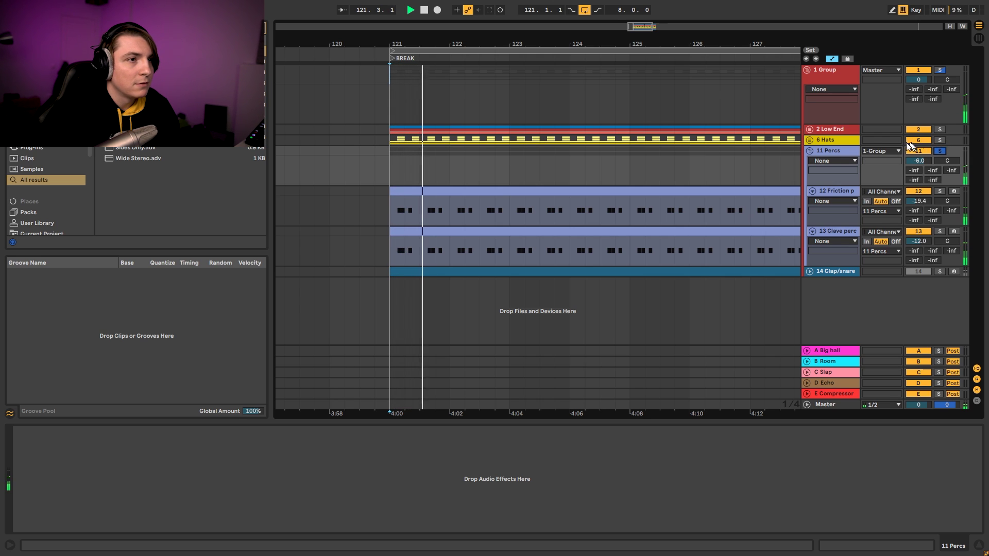
key(space)
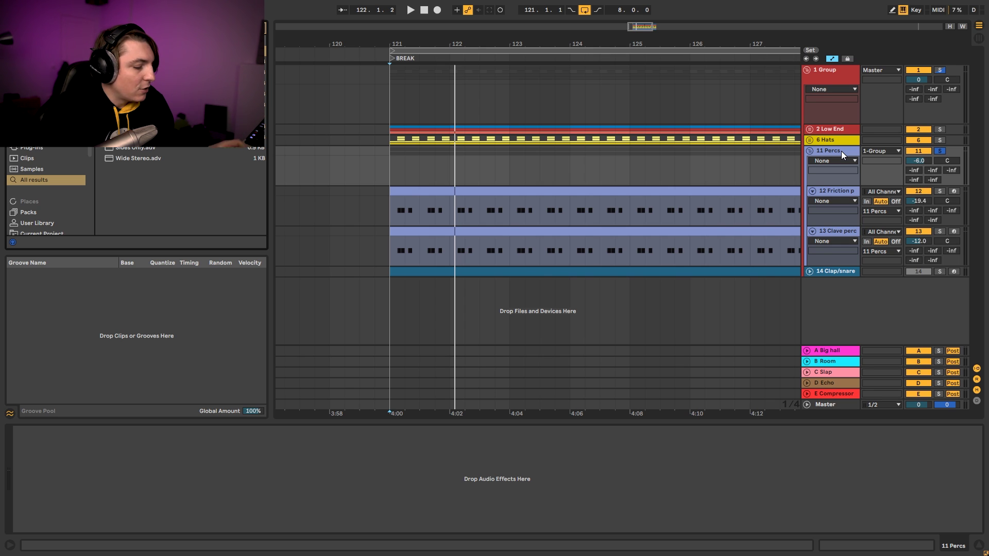
Search the browser for "satu", load Saturator onto the Percs group and set its curve type to Medium Curve.
text(satu)
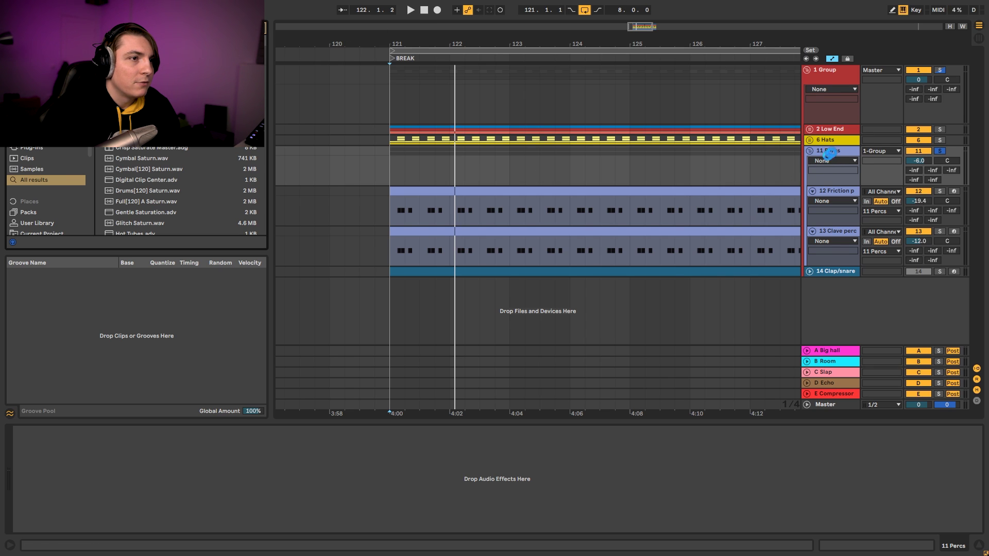
drag(831, 153, 829, 154)
click(65, 490)
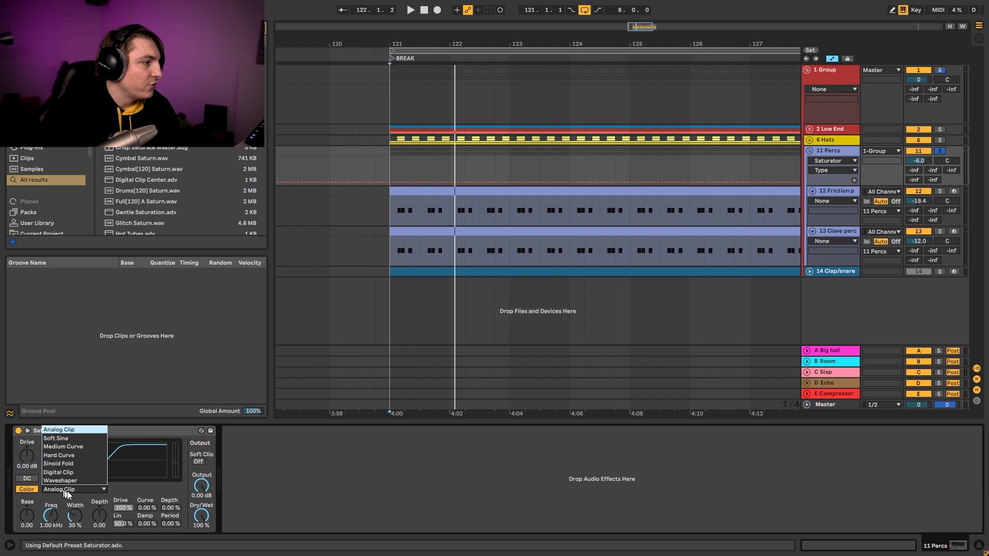
click(67, 447)
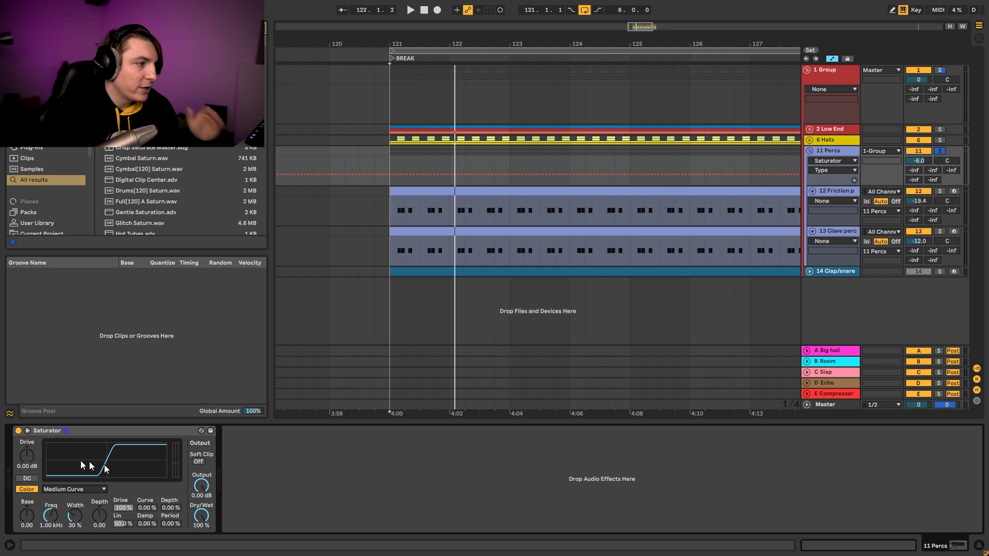
Set the Percs Saturator's drive to 7.43 dB, enable Soft Clip and lower its output to -6 dB while the loop plays.
drag(27, 455, 27, 443)
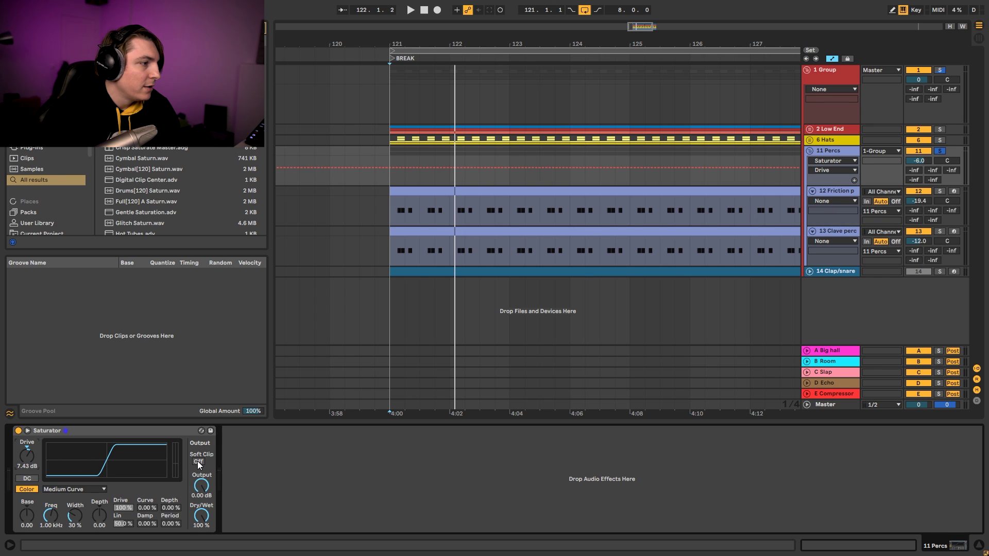
key(space)
drag(206, 484, 202, 489)
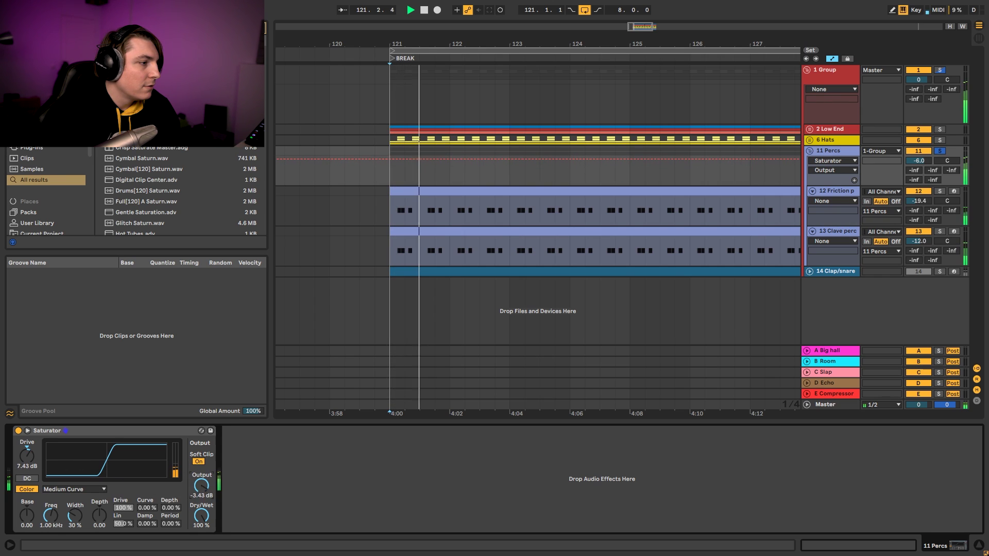
Level-match the Percs Saturator against its bypassed sound by lowering its output to -9.71 dB, leaving the device on.
click(19, 431)
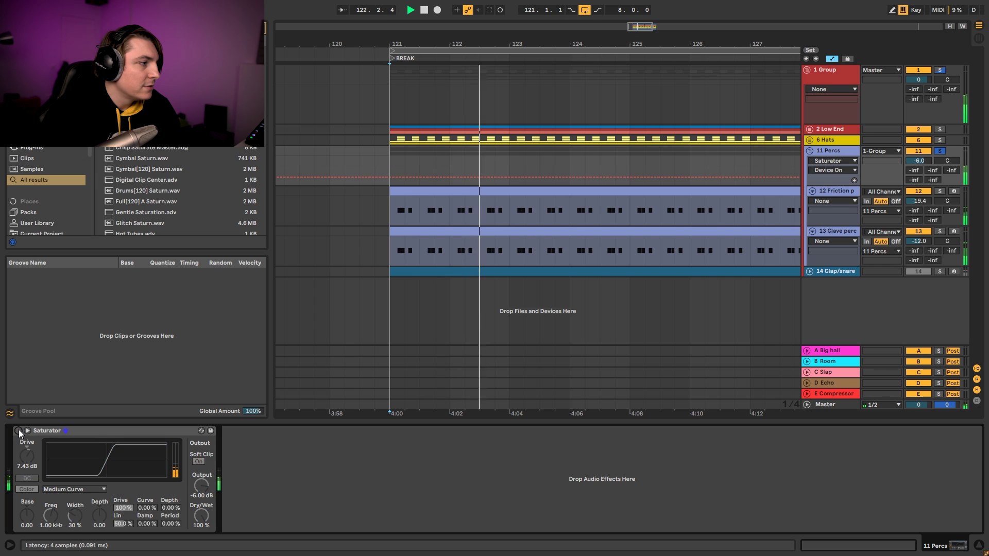
click(18, 432)
drag(199, 484, 199, 491)
click(18, 431)
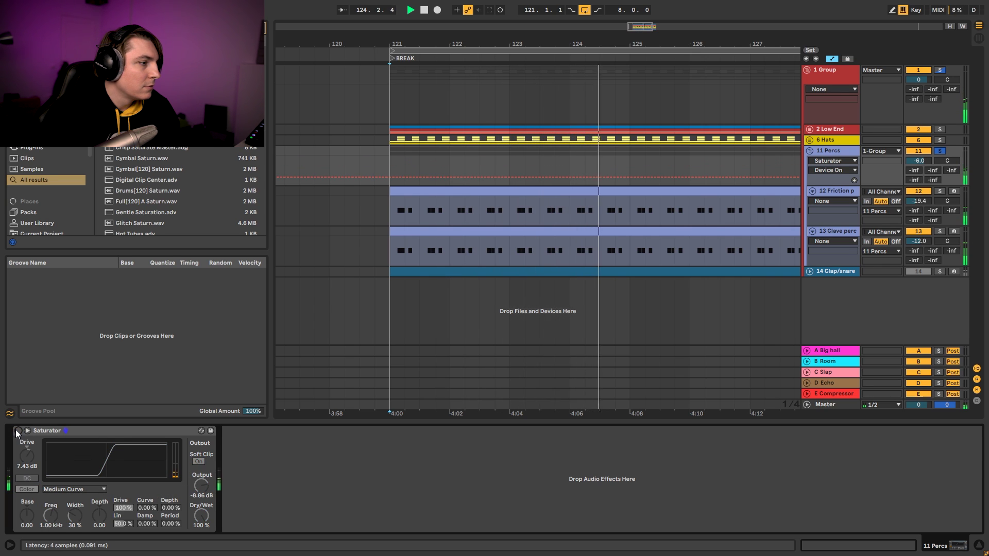
click(18, 431)
drag(199, 485, 199, 487)
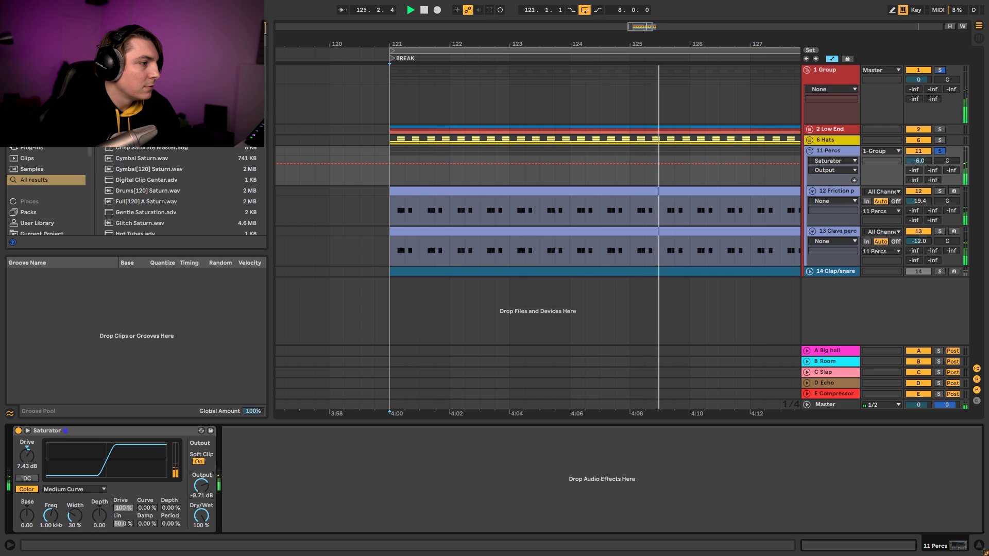
click(19, 431)
click(19, 431)
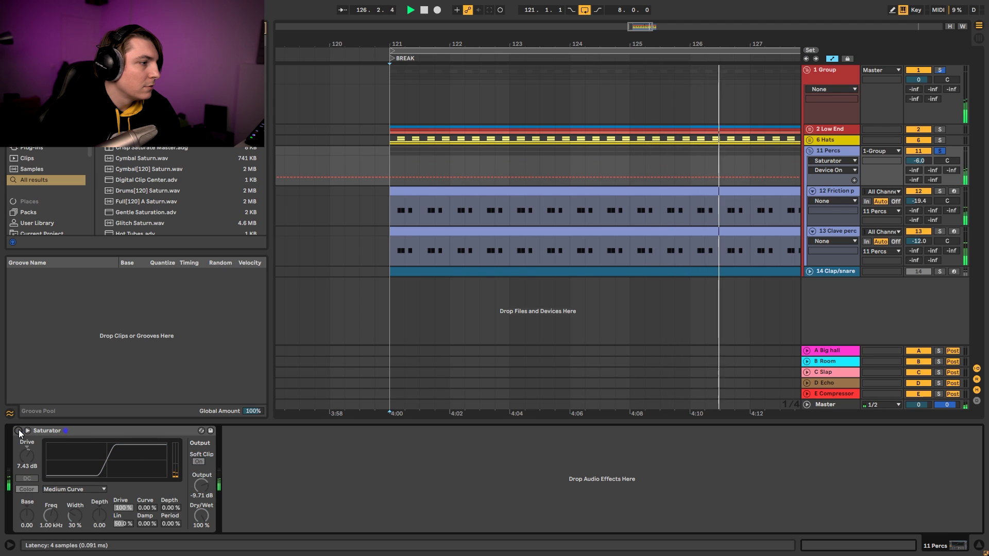
click(19, 431)
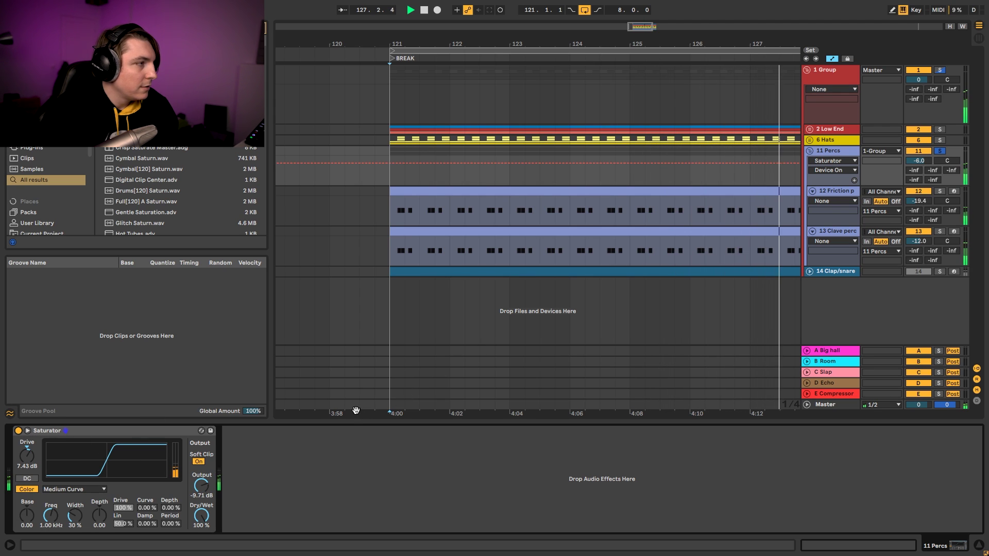
Add EQ Eight after the Percs Saturator, low-cut with band 1 and boost band 3 by 0.62 dB at 1.38 kHz.
key(ctrl+f)
text(eq)
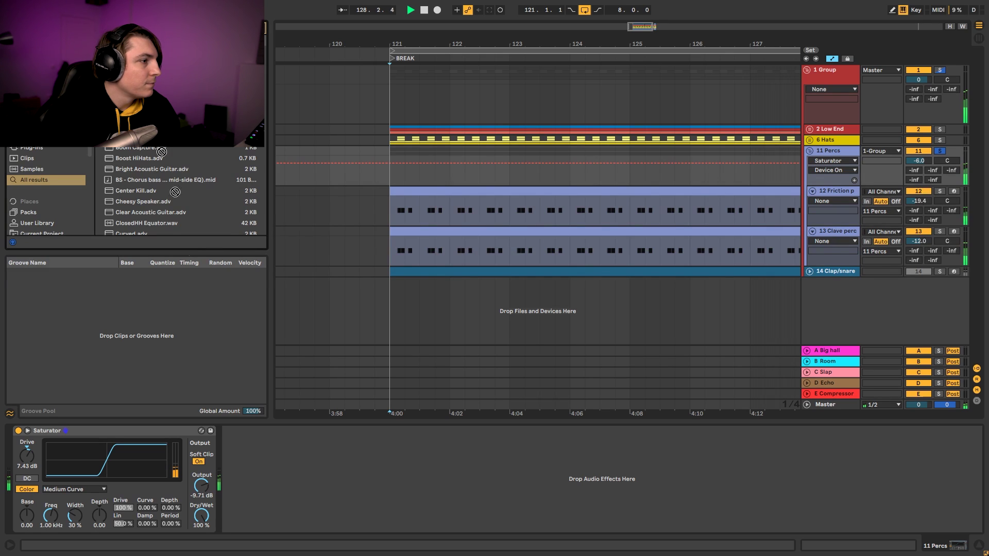
drag(175, 192, 271, 461)
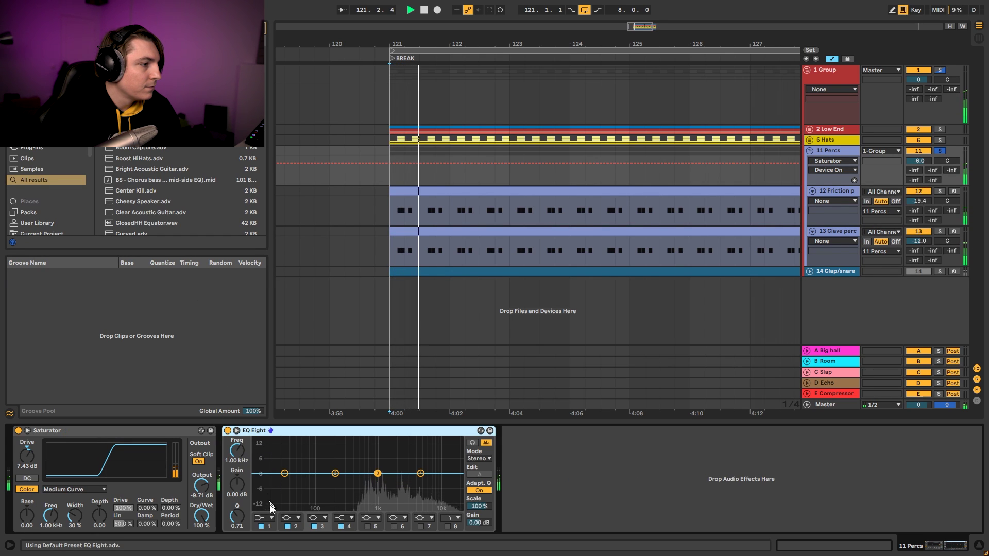
click(271, 518)
click(268, 450)
drag(283, 483, 386, 473)
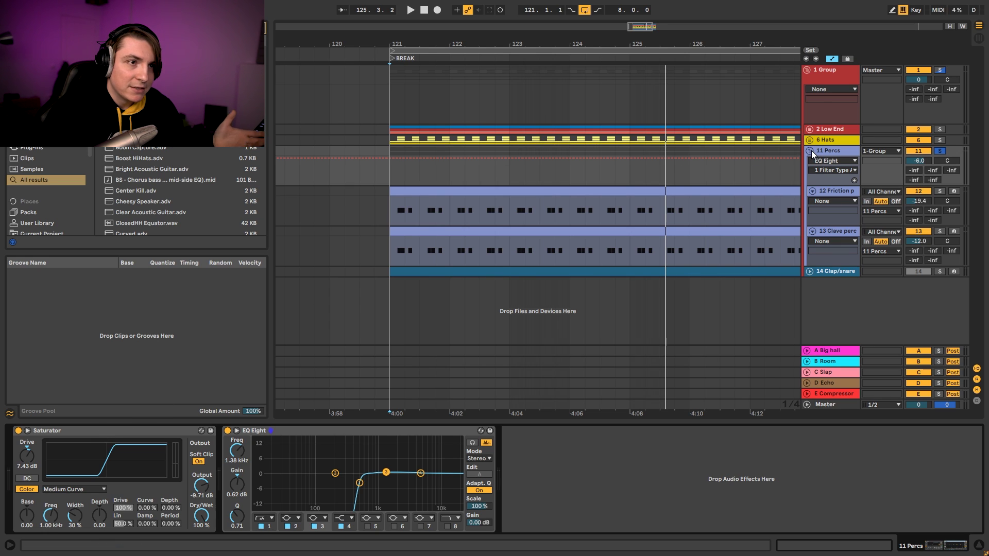
Unsolo and collapse the Percs group, and play the full loop.
click(940, 152)
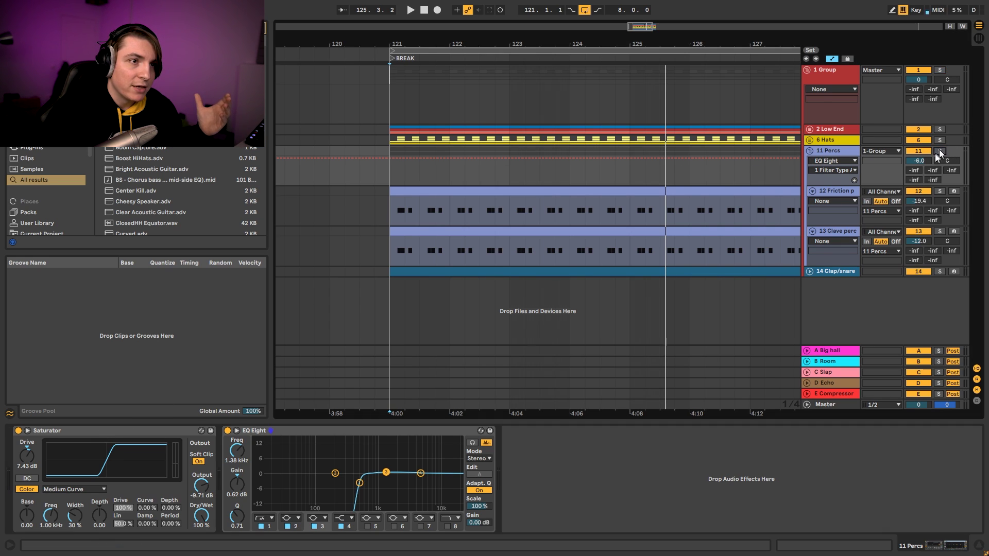
click(810, 151)
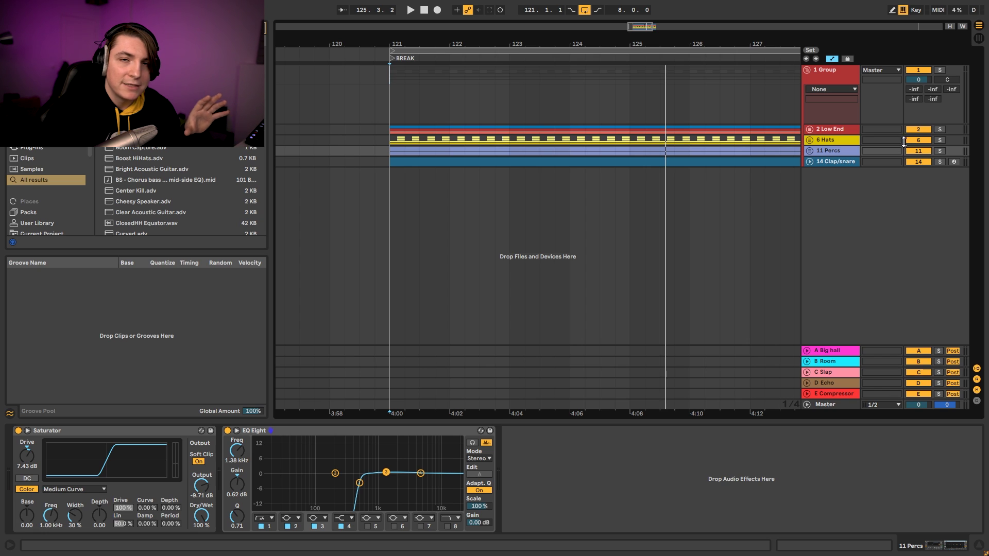
key(space)
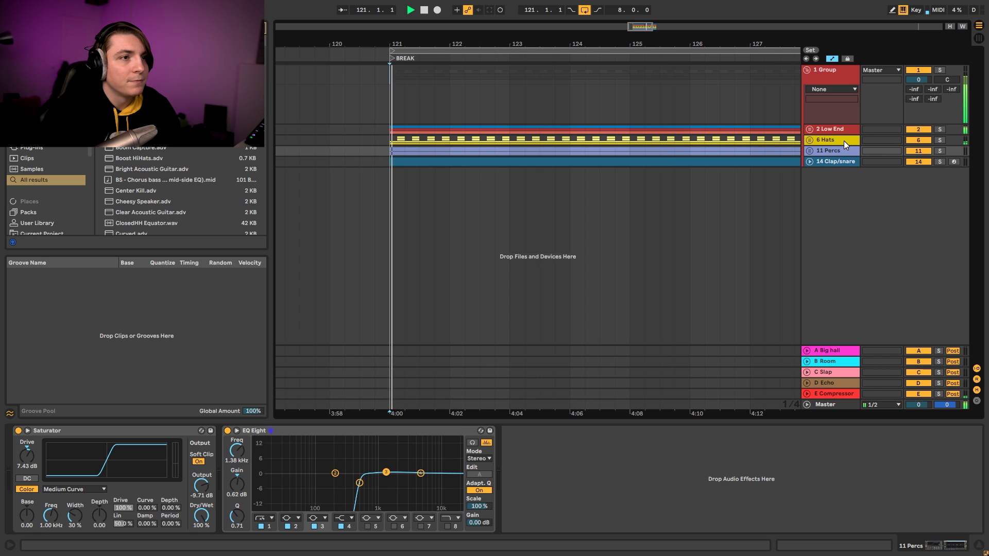
Set the Hats group's volume to -6.7 dB and the Percs group's to -7.4 dB during playback, collapse both groups and stop.
drag(499, 45, 454, 22)
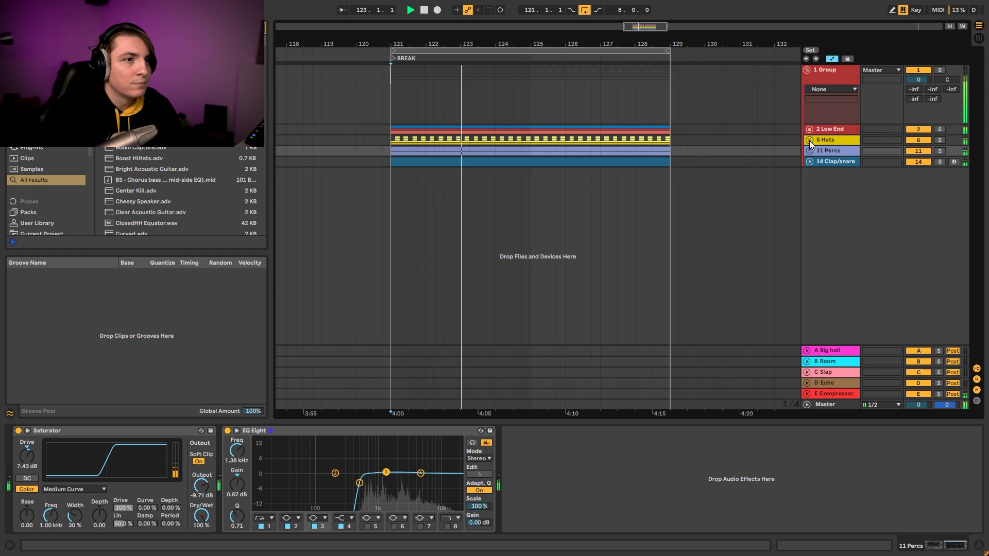
click(810, 140)
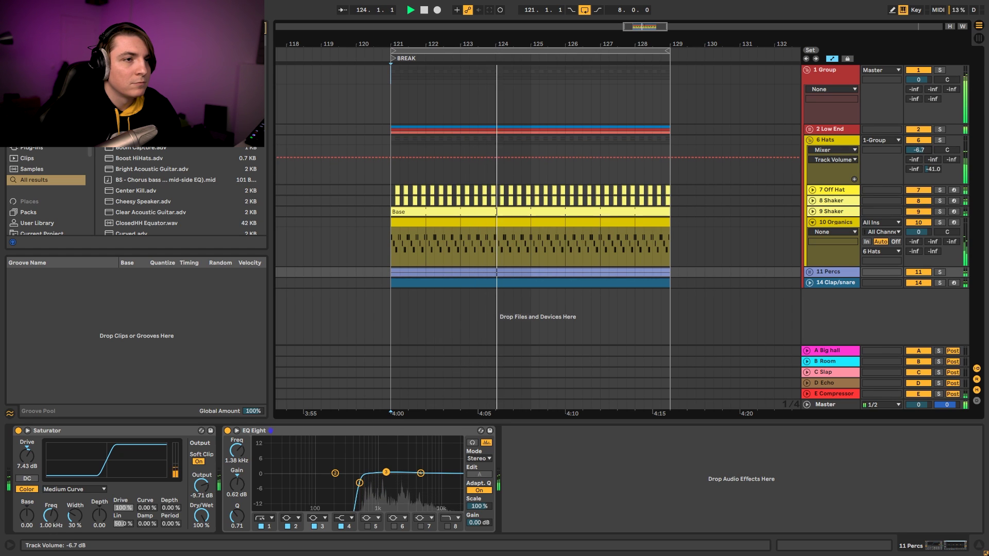
click(809, 139)
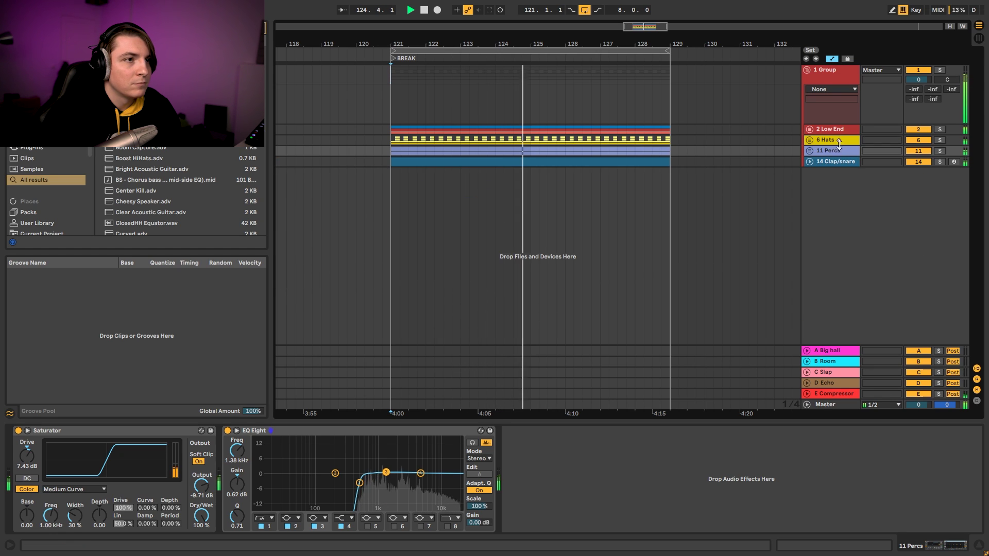
click(810, 150)
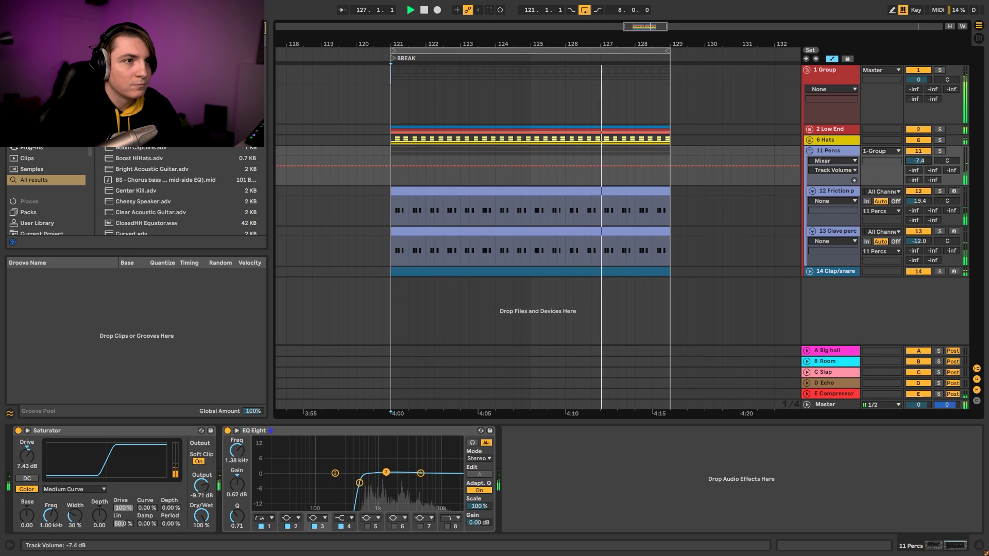
click(809, 150)
key(space)
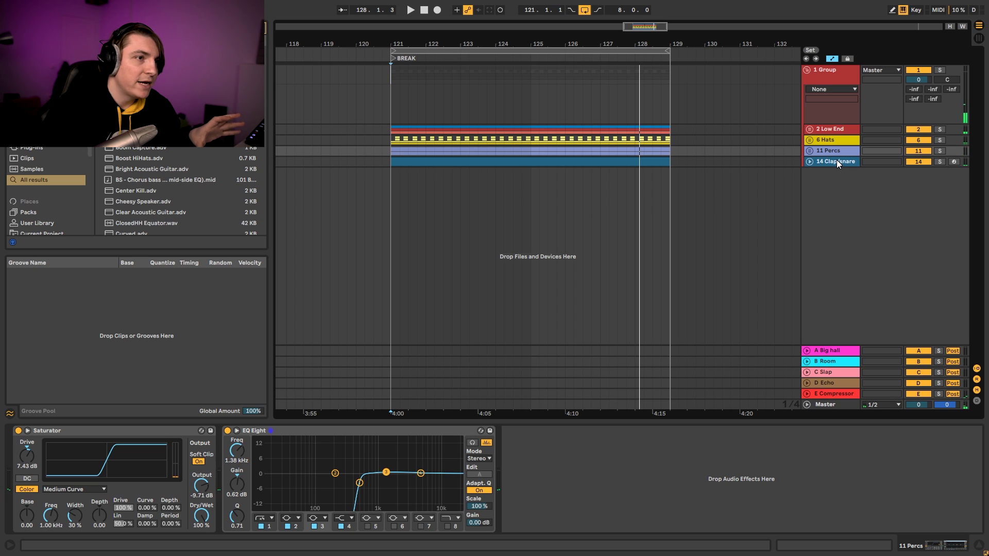
Search the browser for "glue" and load Glue Compressor onto the parent group containing all the drum groups.
click(837, 160)
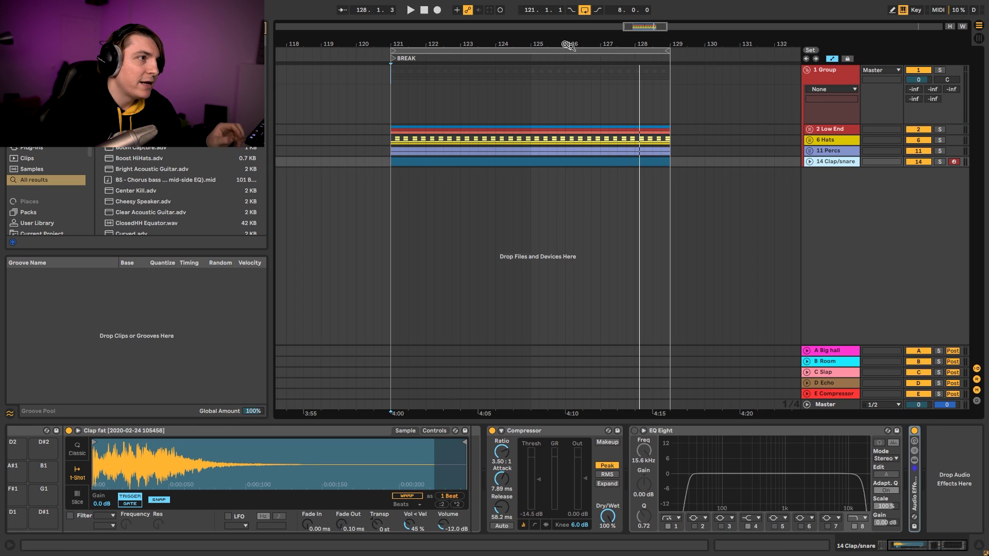
drag(568, 45, 572, 38)
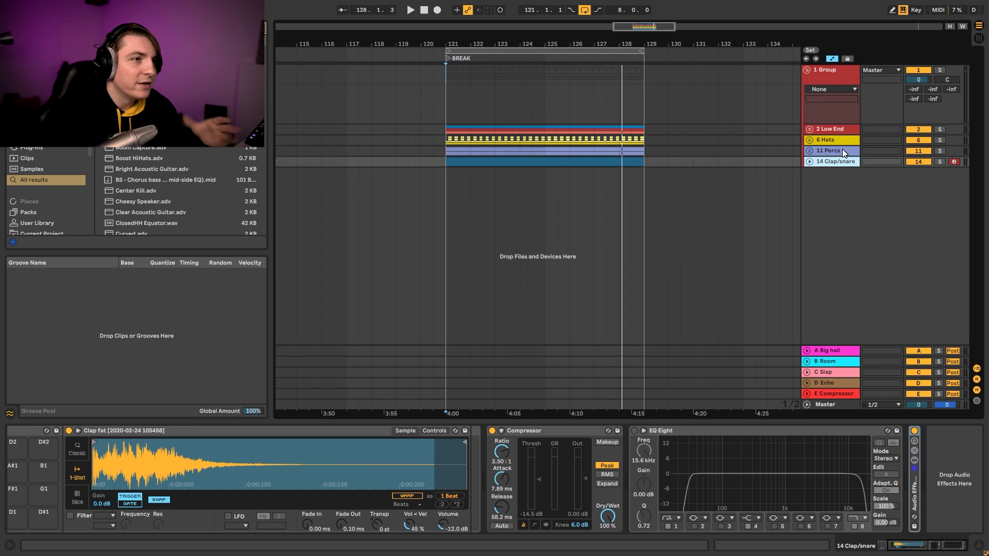
click(832, 74)
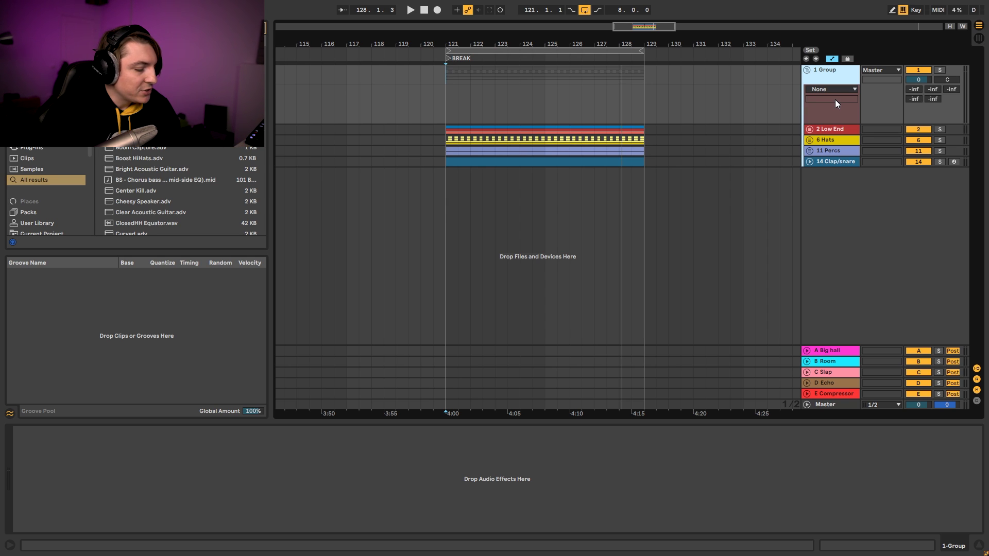
key(ctrl+f)
text(glue)
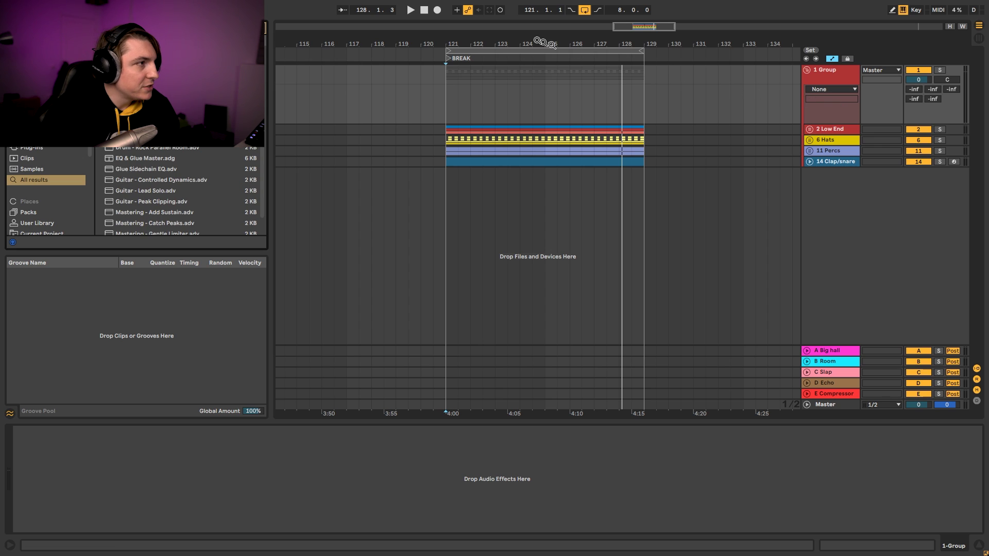
key(Return)
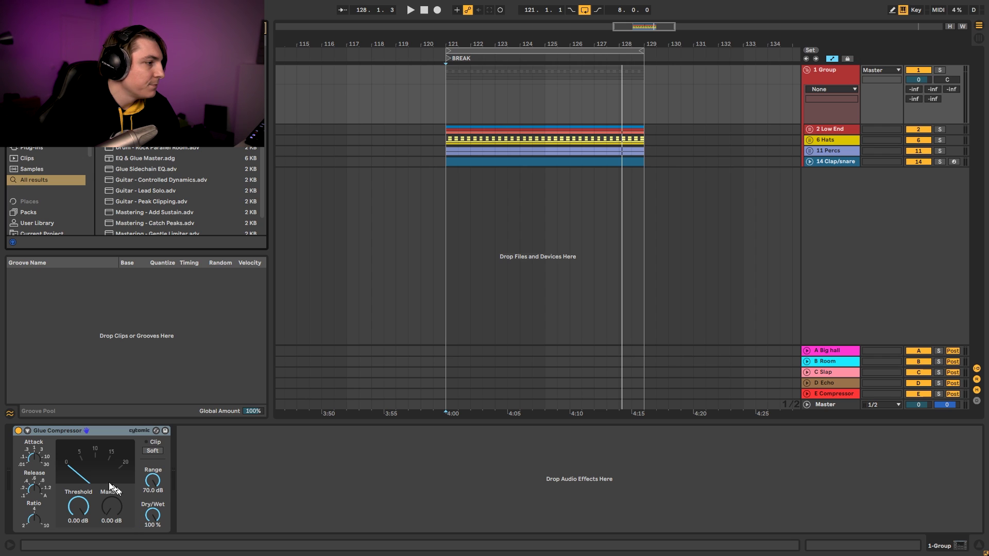
Lower the Glue Compressor's threshold to -13.7 dB and adjust its attack and release while the loop plays.
key(space)
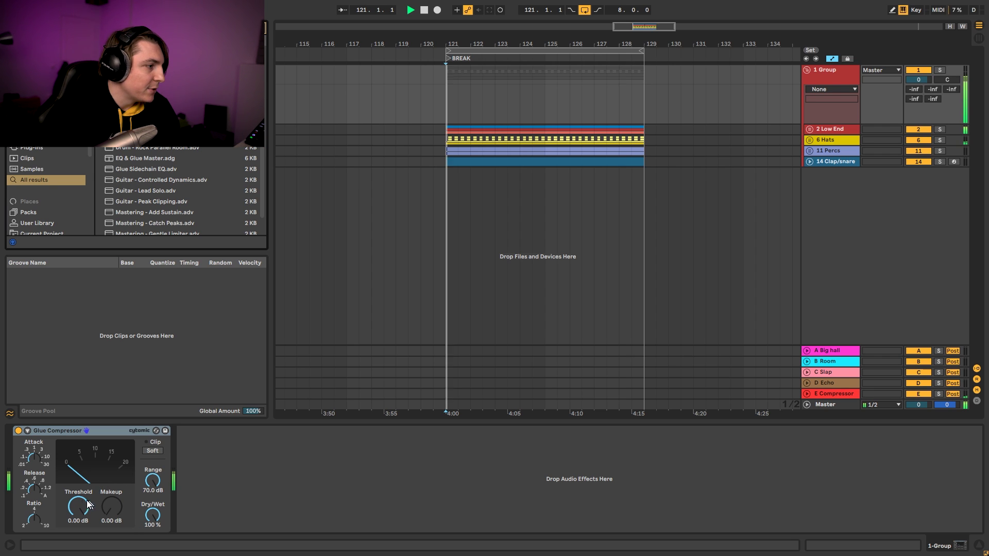
drag(80, 507, 80, 542)
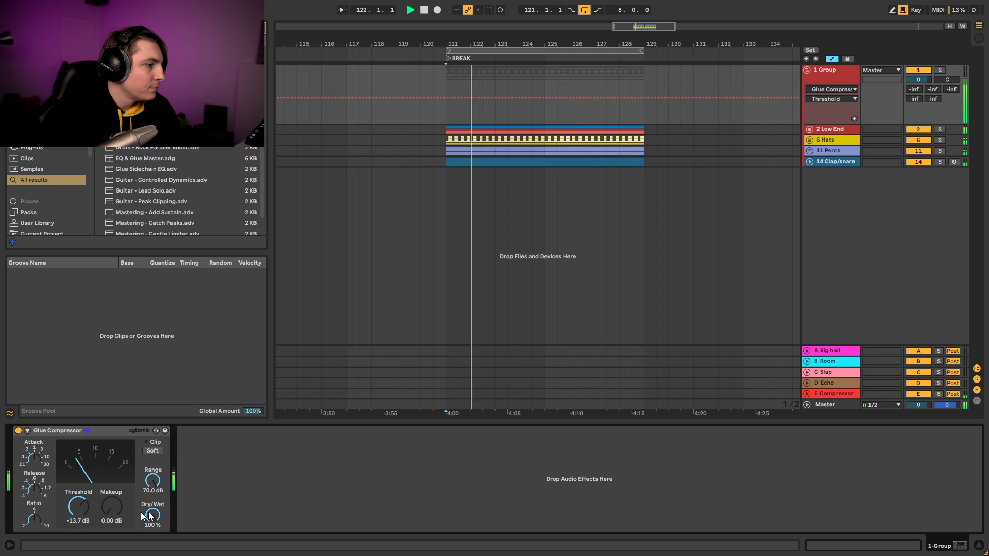
click(35, 462)
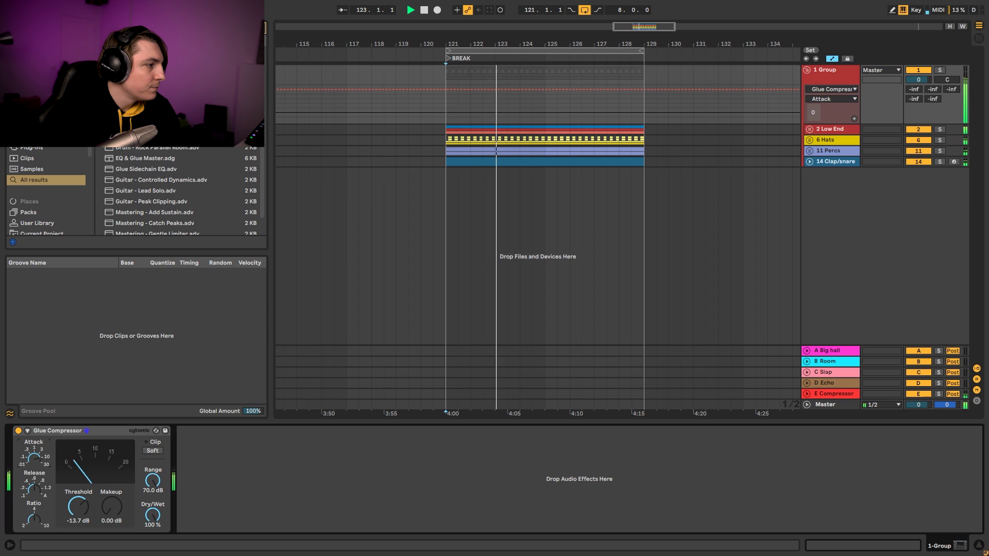
drag(35, 487, 35, 473)
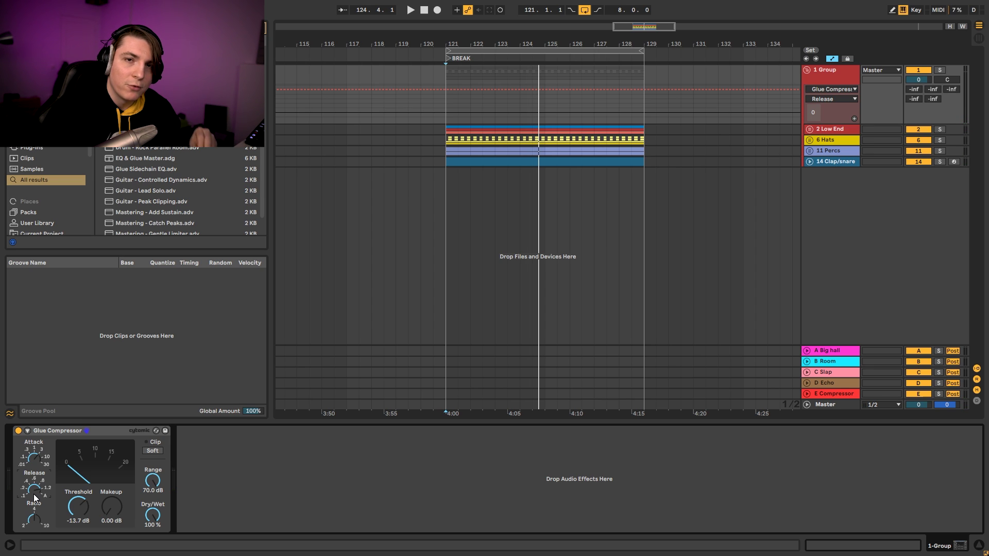
Raise the Glue Compressor's makeup gain to 3.97 dB during playback, comparing the level with the device bypassed.
key(space)
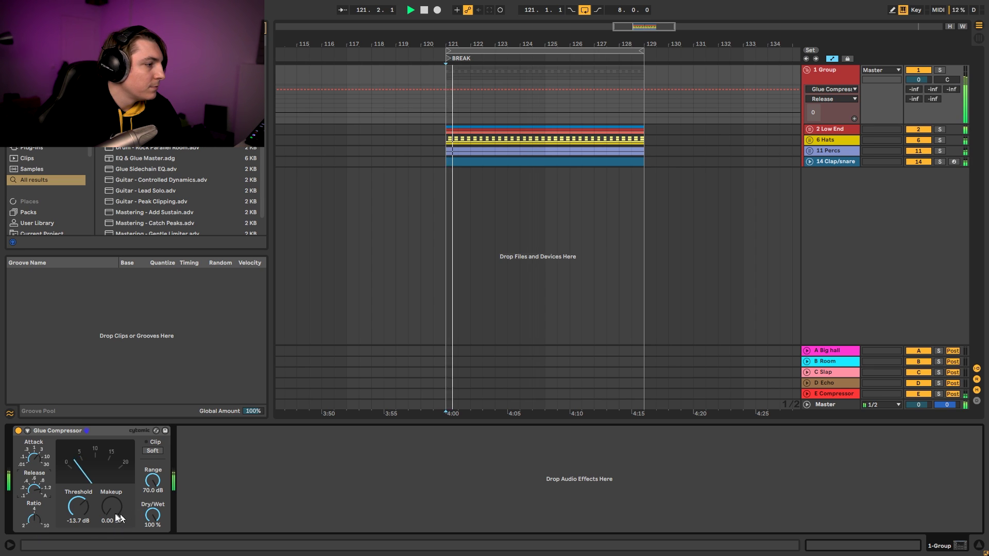
drag(112, 510, 113, 496)
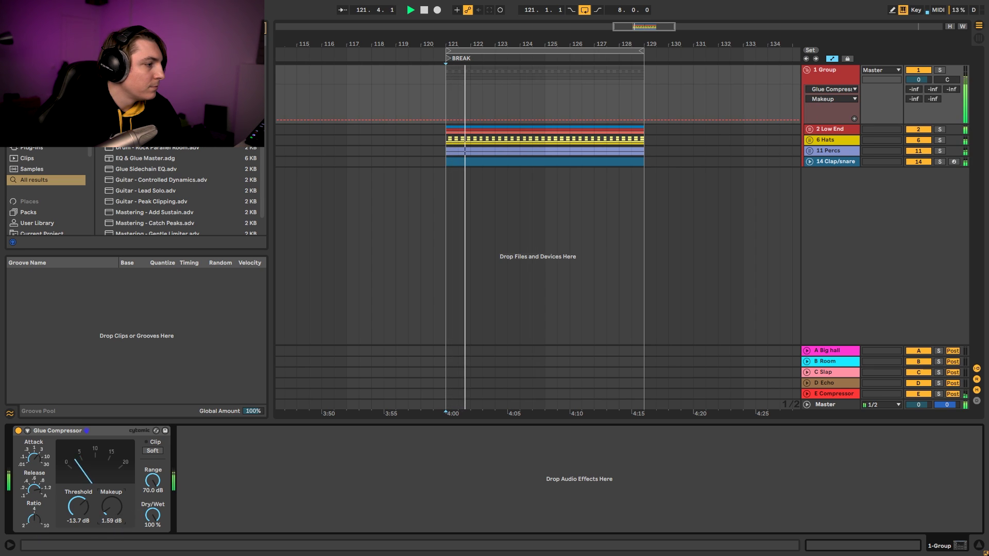
click(18, 431)
click(17, 432)
drag(110, 510, 110, 494)
click(19, 431)
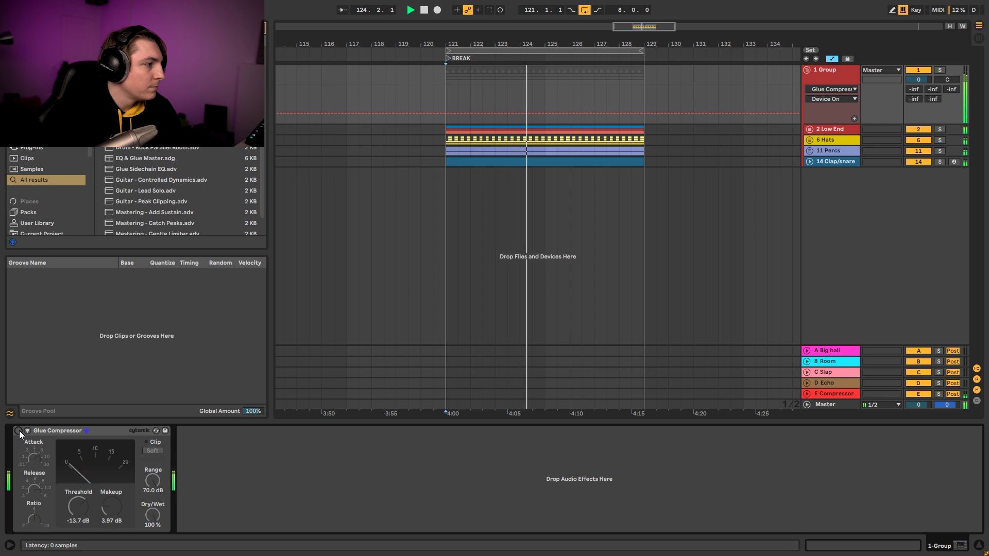
click(18, 430)
Reduce the Glue Compressor's Dry/Wet to 58 % and compare the mix with the device off and on.
drag(152, 515, 153, 537)
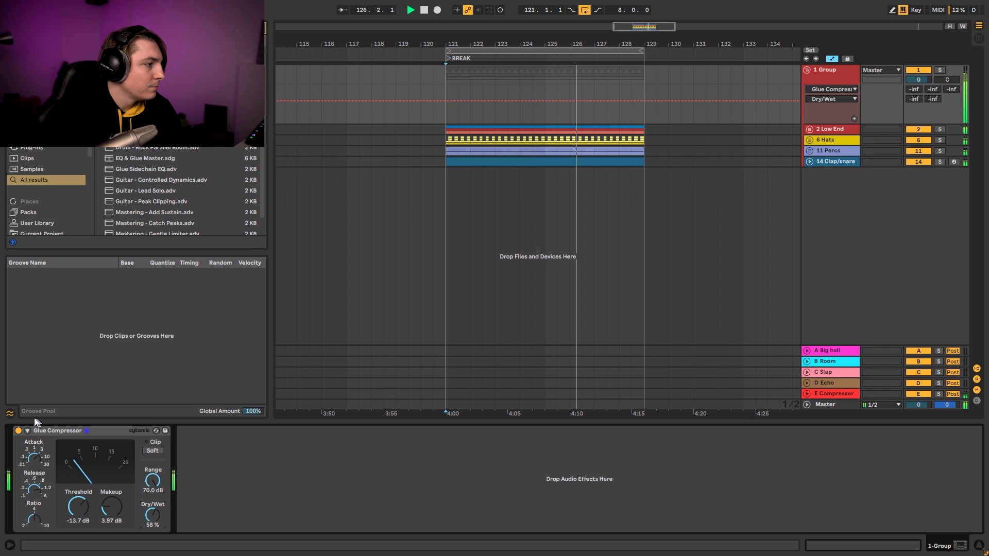
click(18, 432)
click(20, 432)
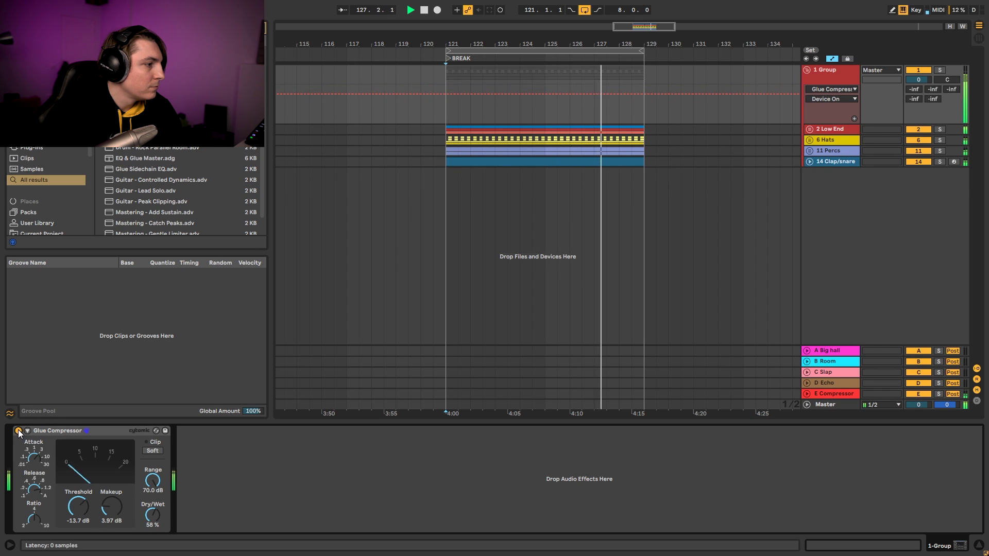
Set the Glue Compressor's threshold to -10.5 dB and makeup gain to 2.86 dB, comparing the loop with the device bypassed and active.
drag(118, 509, 83, 510)
click(18, 430)
click(18, 431)
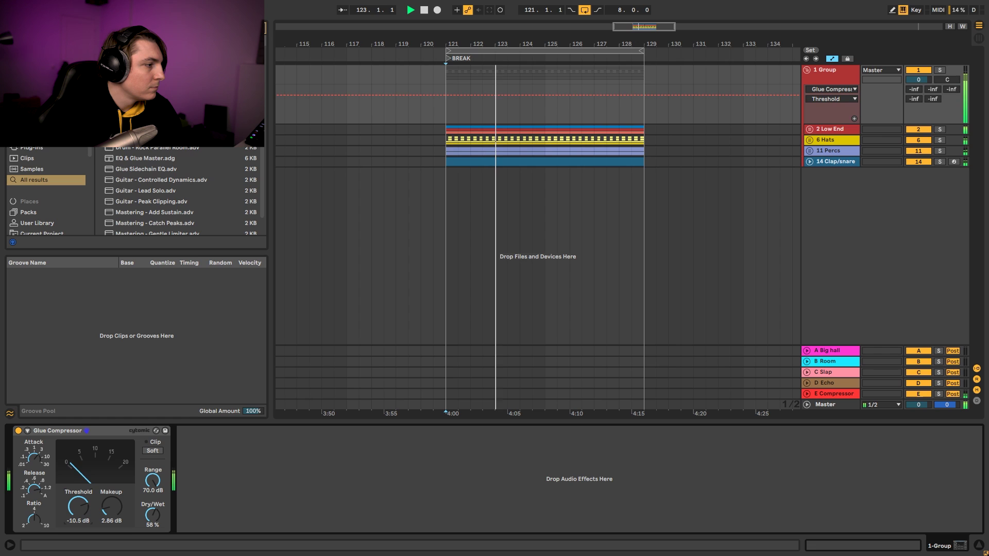
click(18, 431)
click(18, 431)
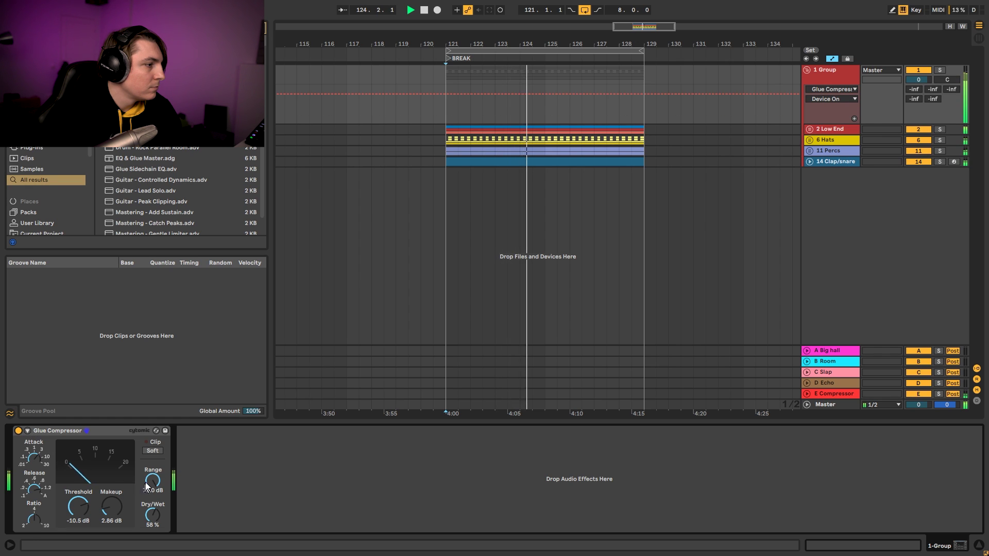
Reduce the Glue Compressor's range to 23.7 dB and its makeup gain to 2.22 dB, checking the level against bypass.
click(18, 431)
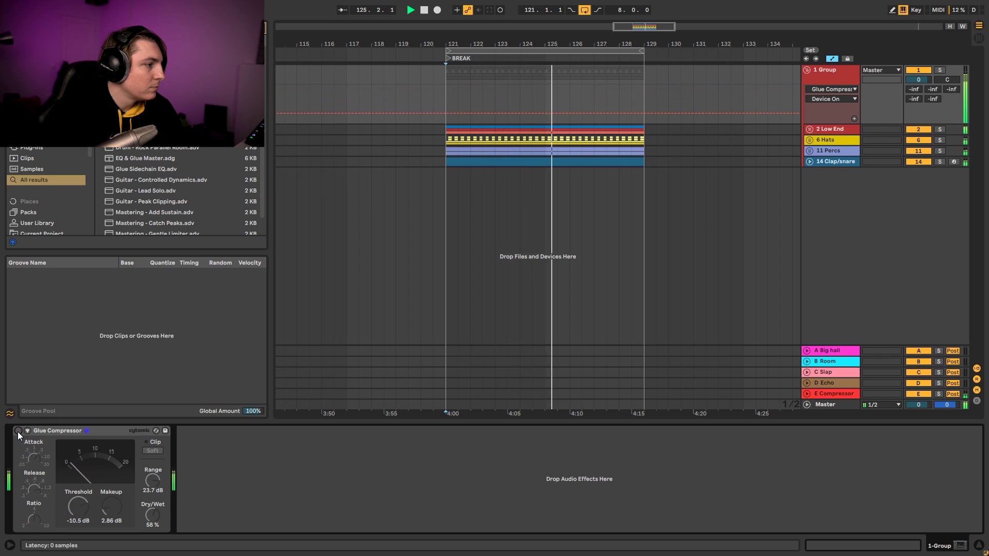
click(18, 431)
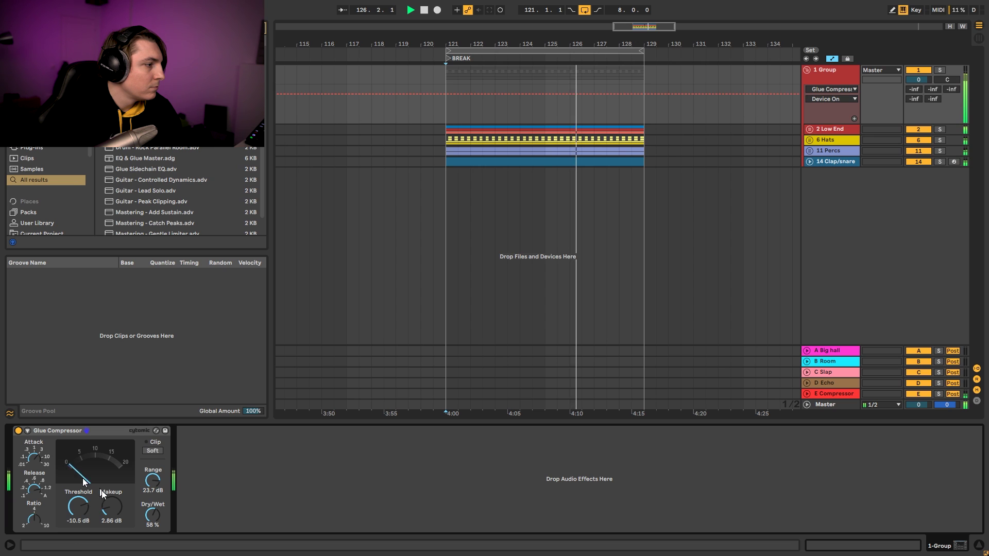
drag(117, 505, 116, 513)
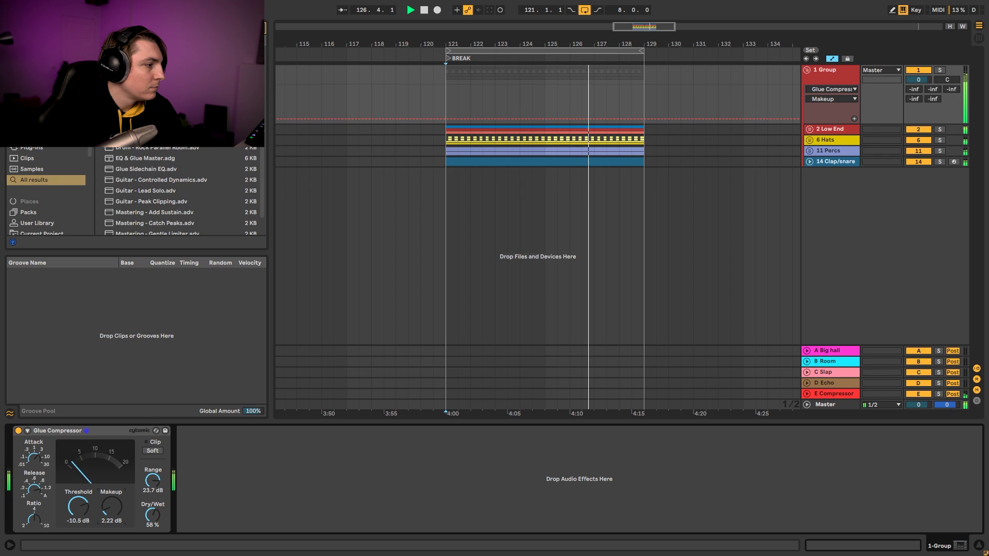
click(19, 431)
click(19, 432)
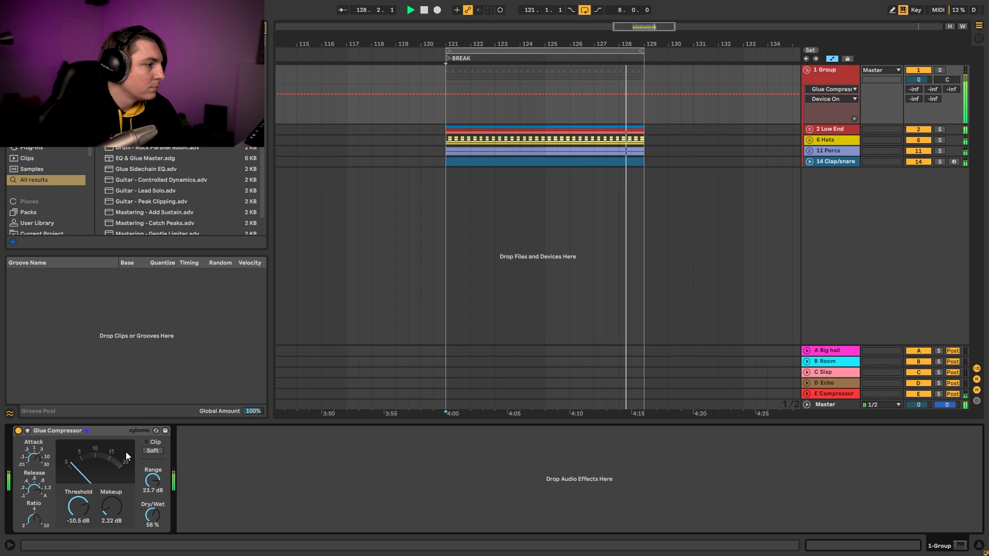
Fine-tune the Glue Compressor's makeup gain around 2.22 dB and reduce Dry/Wet to 43 %, comparing the device off and on.
drag(112, 508, 112, 510)
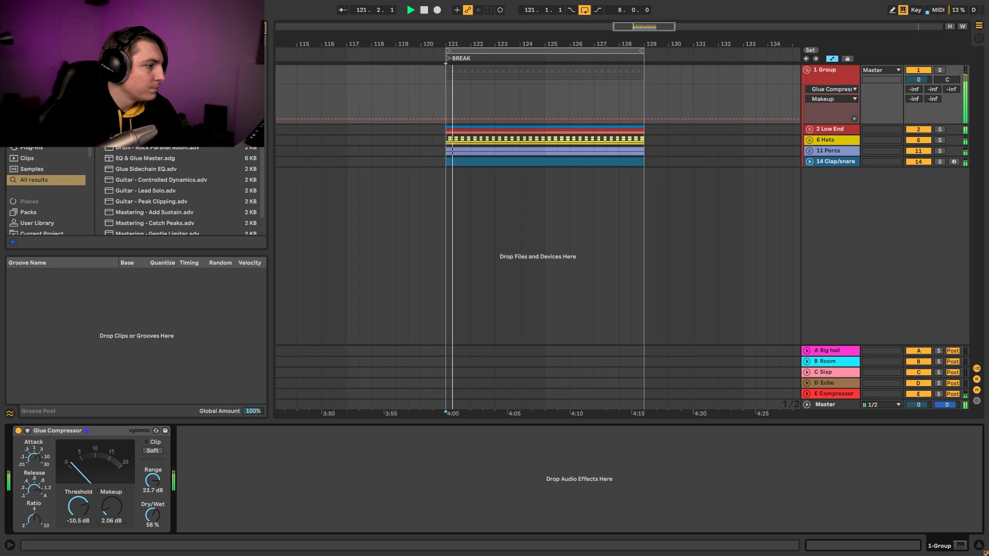
click(19, 431)
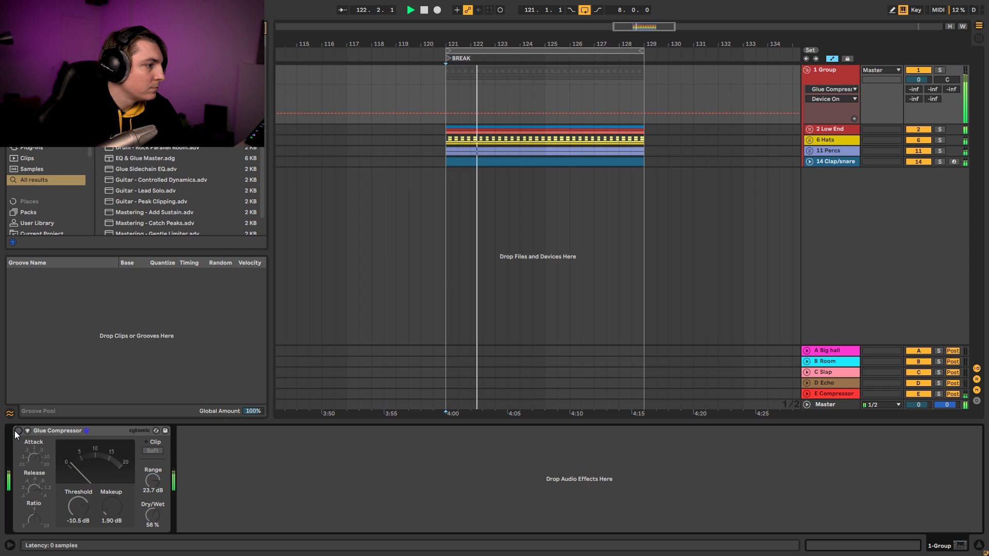
click(18, 431)
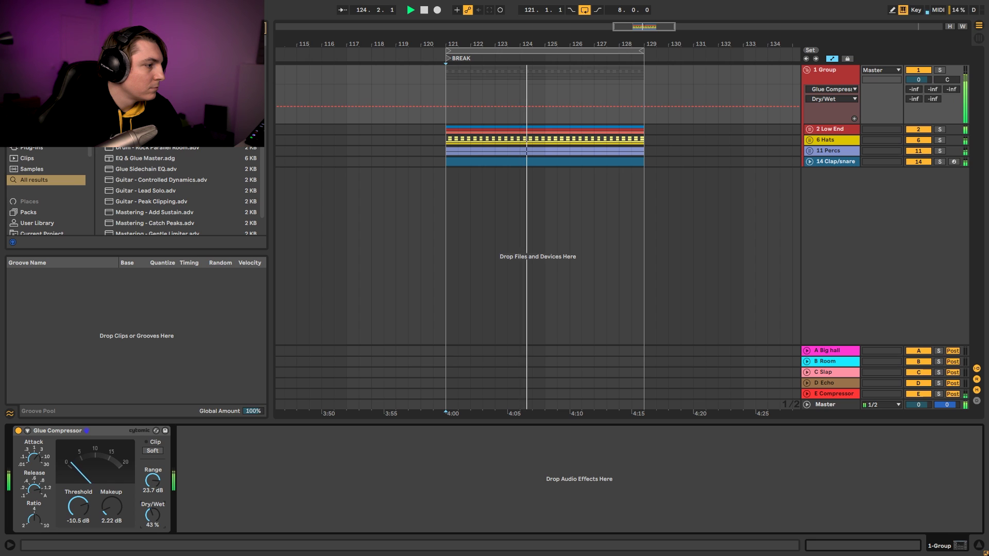
click(19, 431)
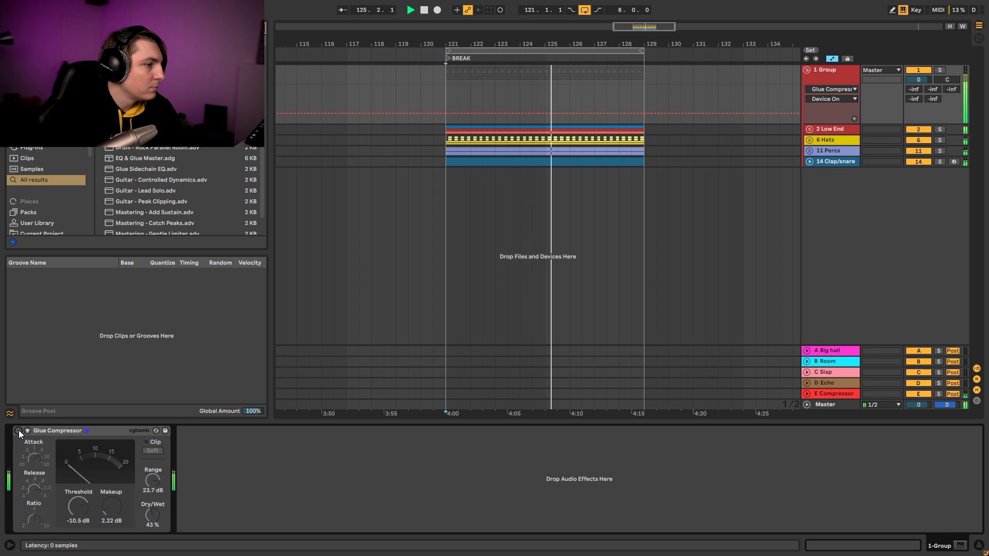
click(19, 431)
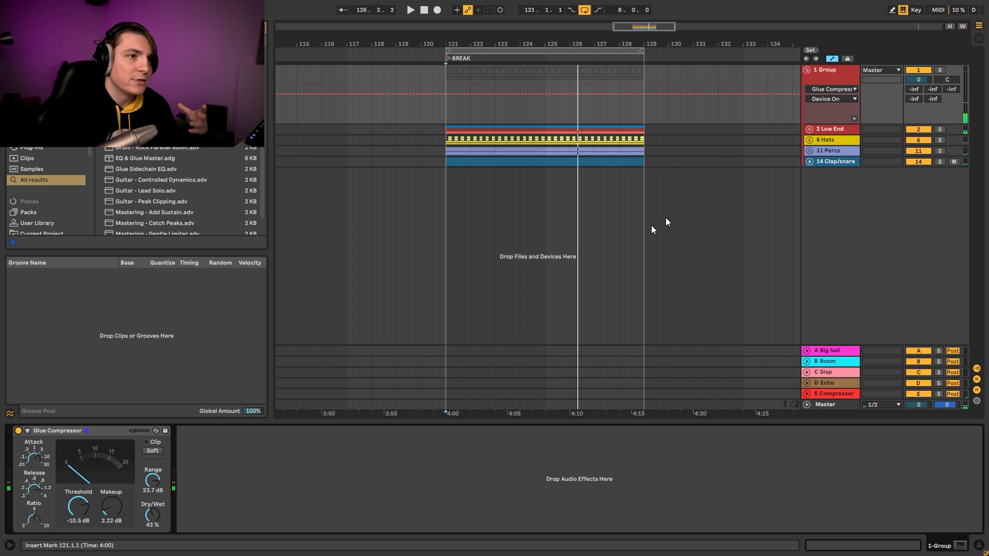
Set the Room return reverb's decay time to 1.02 s, input filter to 726 Hz and diffusion high filter to 2.54 kHz.
click(836, 141)
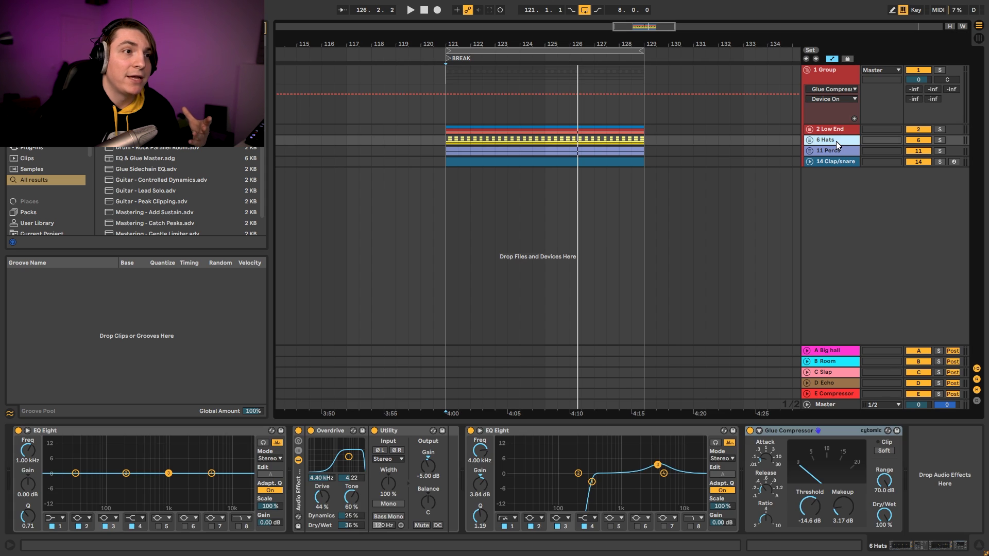
click(835, 363)
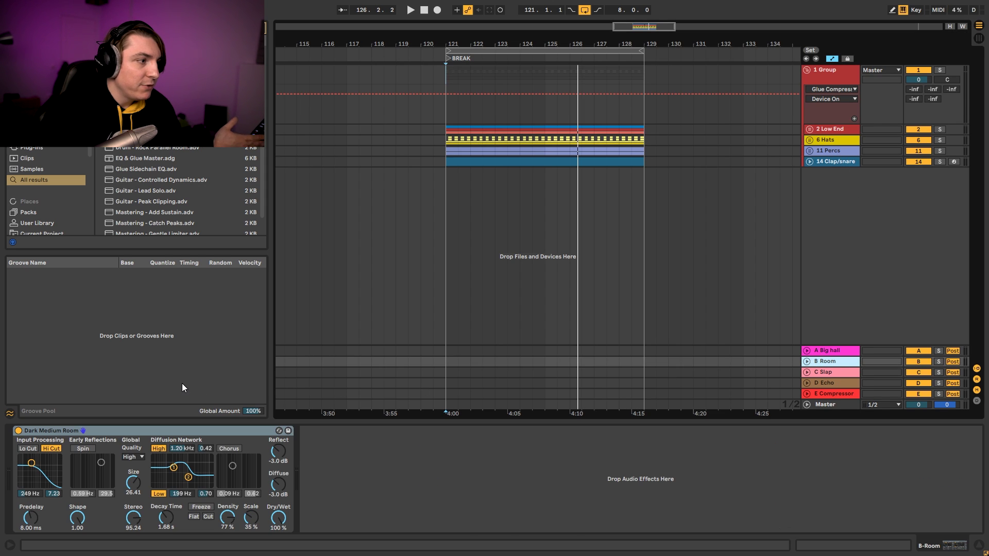
drag(166, 518, 166, 526)
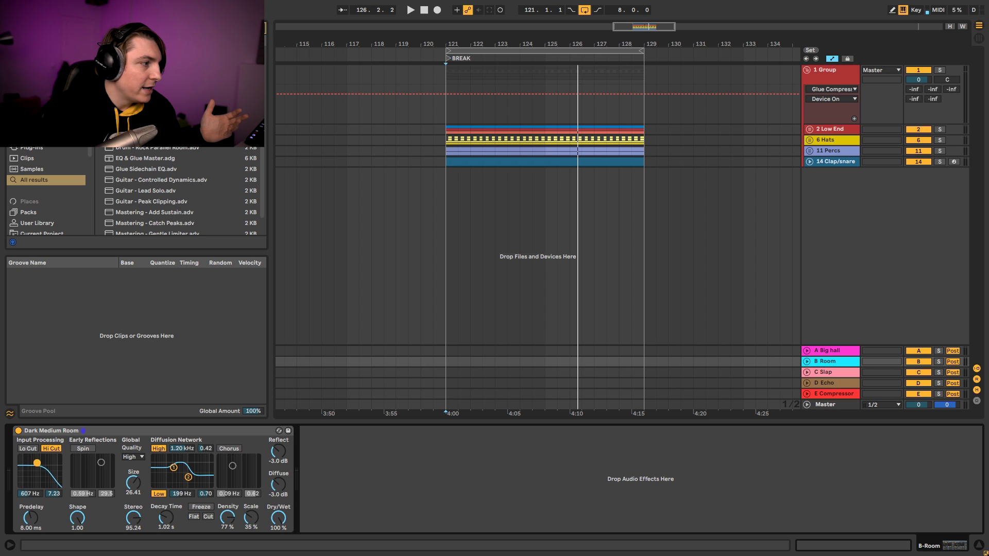
drag(193, 477, 194, 477)
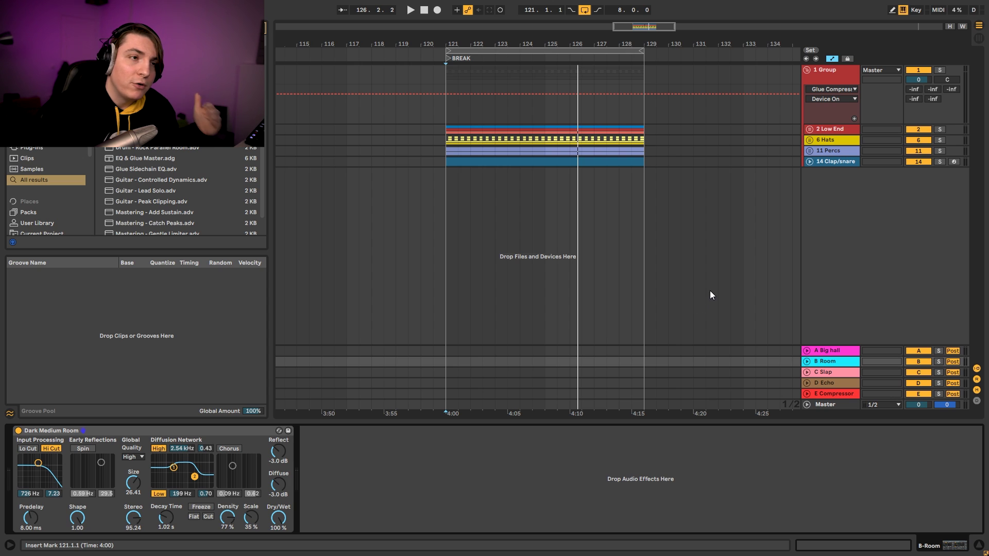
Expand the Hats group to show all its sends and shorten the Room return reverb's decay time to 620 ms.
click(835, 142)
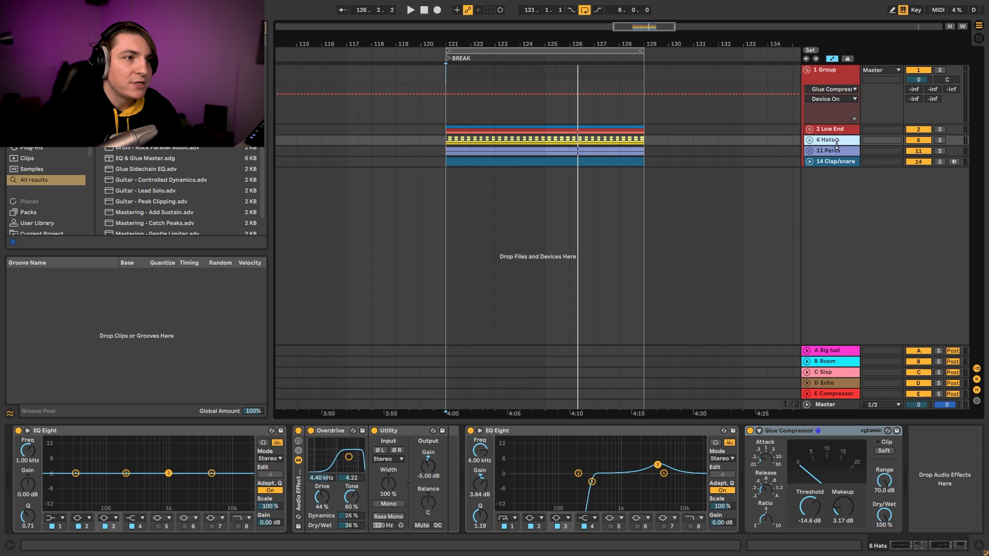
click(810, 140)
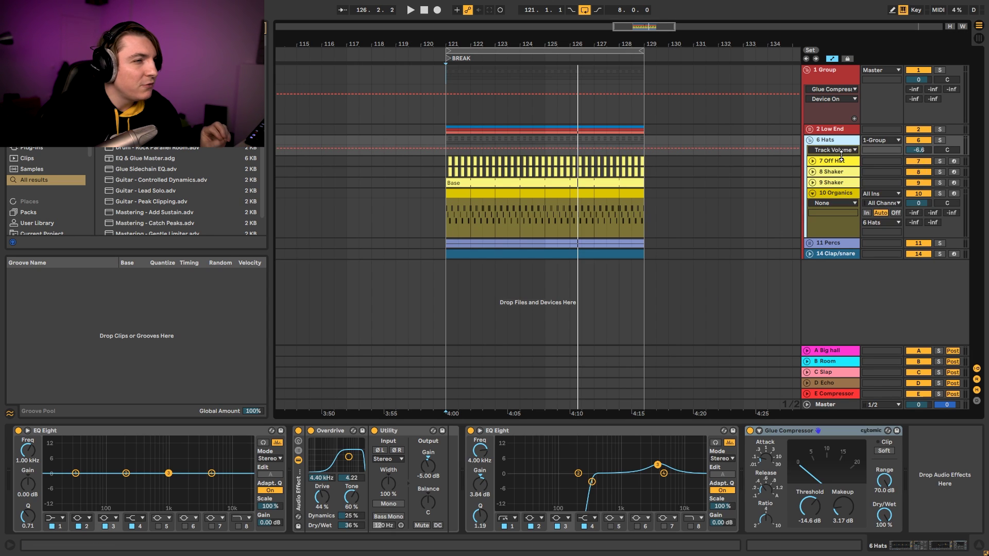
drag(841, 156, 841, 184)
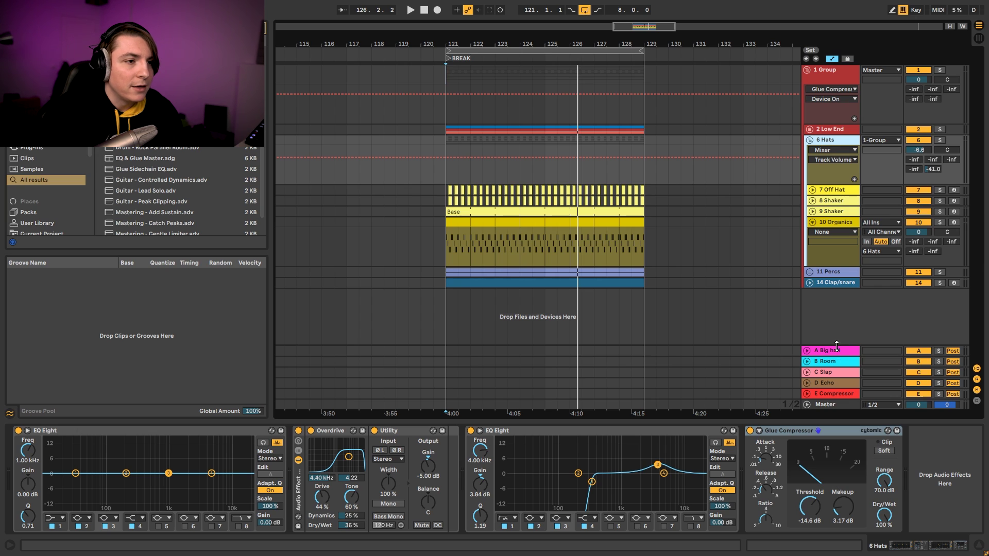
click(830, 362)
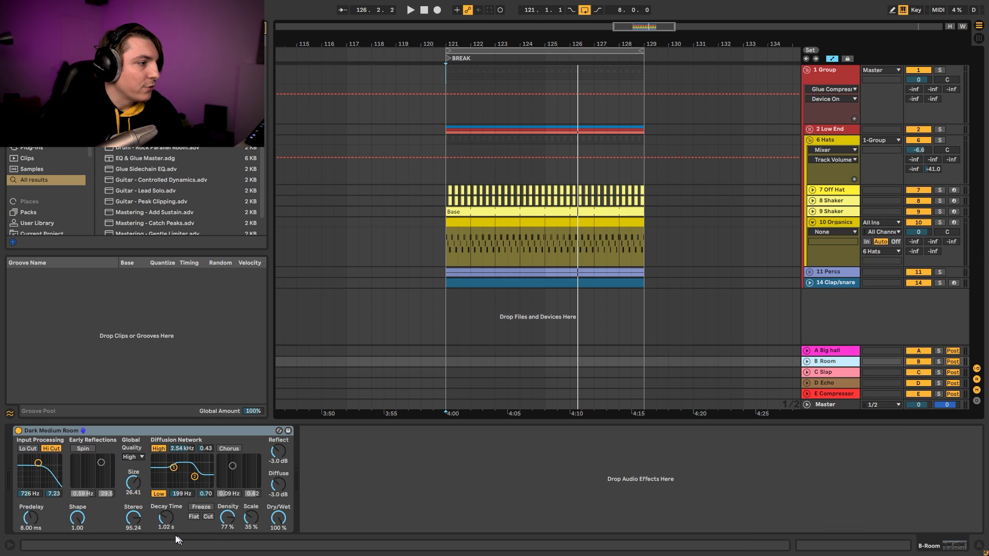
drag(166, 518, 166, 524)
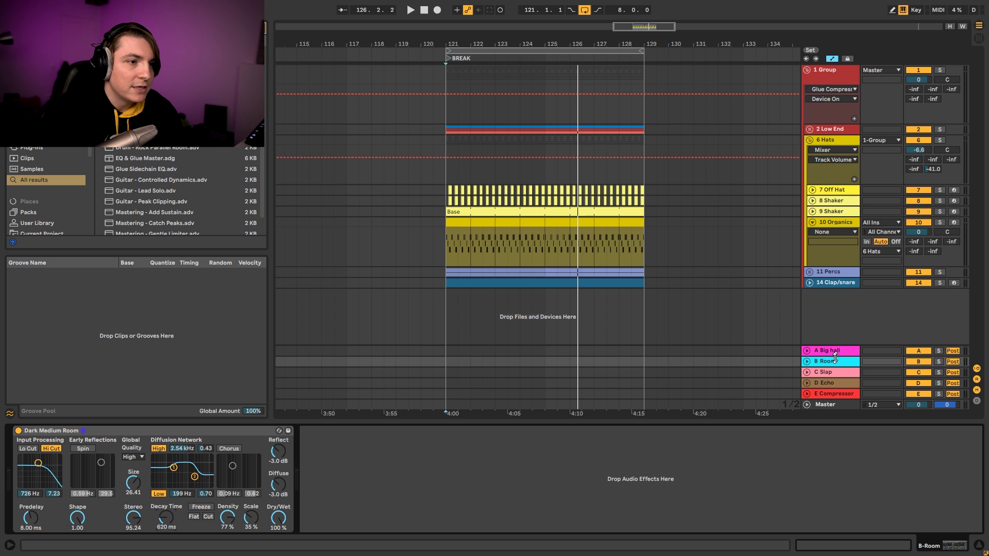
Raise the Hats group's send to the Room return to -16.0 dB during playback and collapse the group.
key(space)
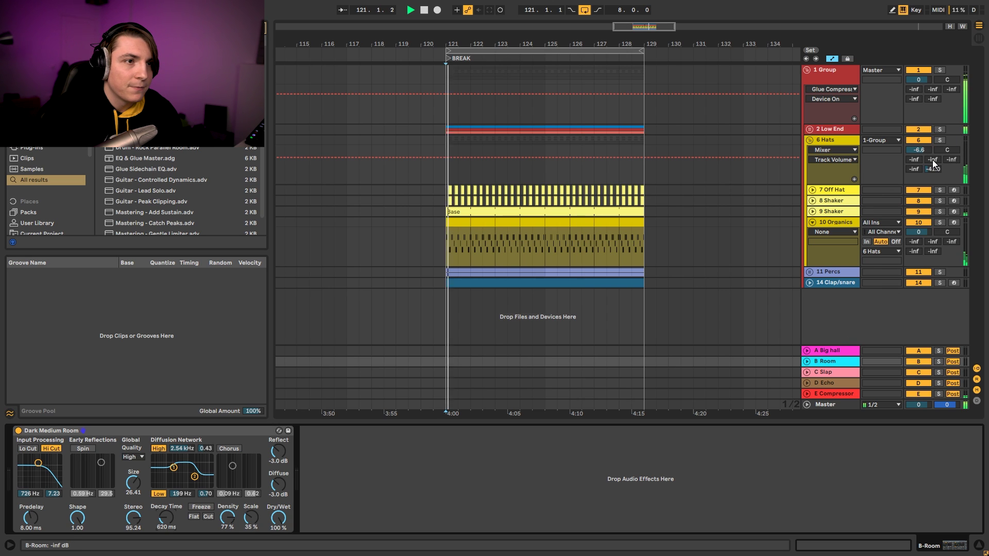
mouse_move(932, 159)
mouse_down()
mouse_move(933, 138)
mouse_move(932, 149)
mouse_up()
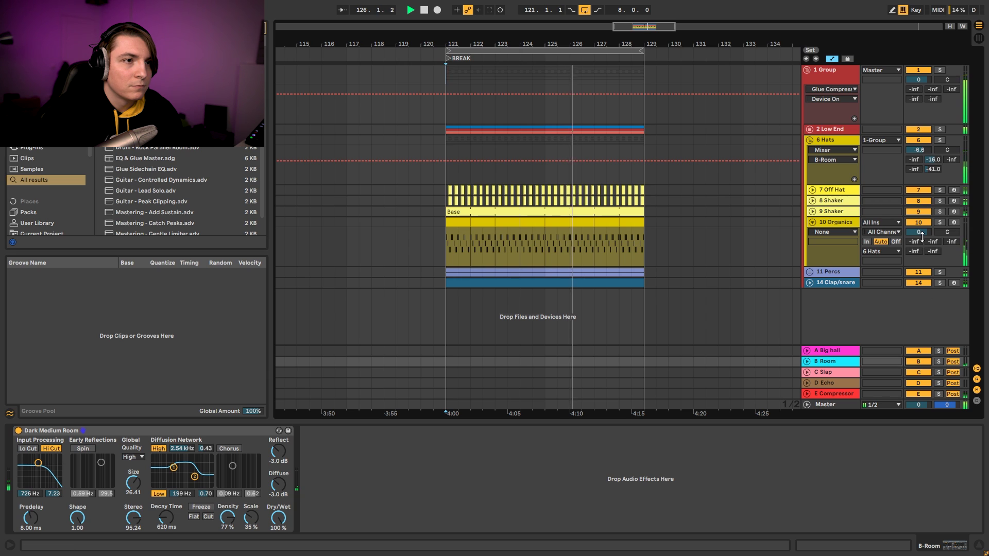
click(810, 140)
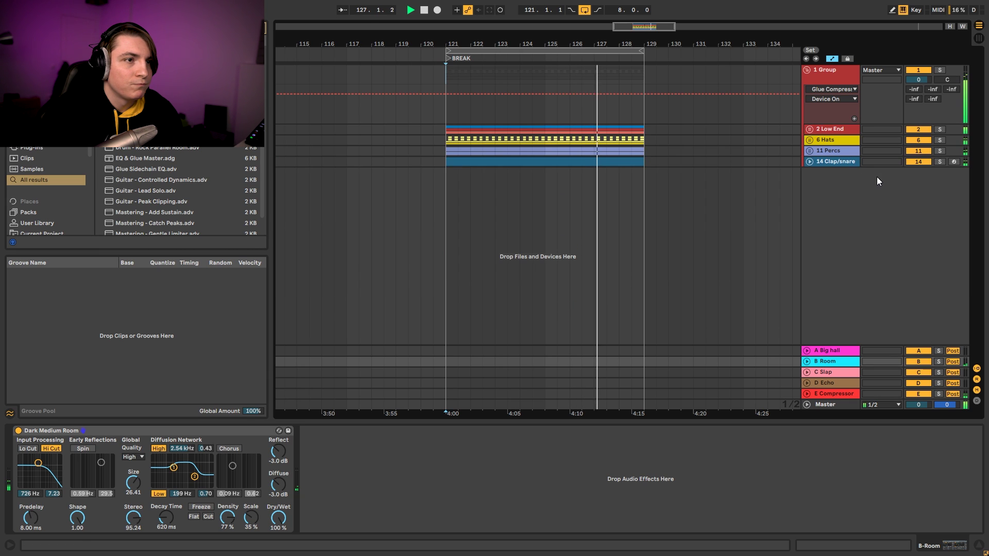
Expand the Percs group, raise its send to the Room return to -5.3 dB, and collapse it again.
click(822, 149)
click(809, 150)
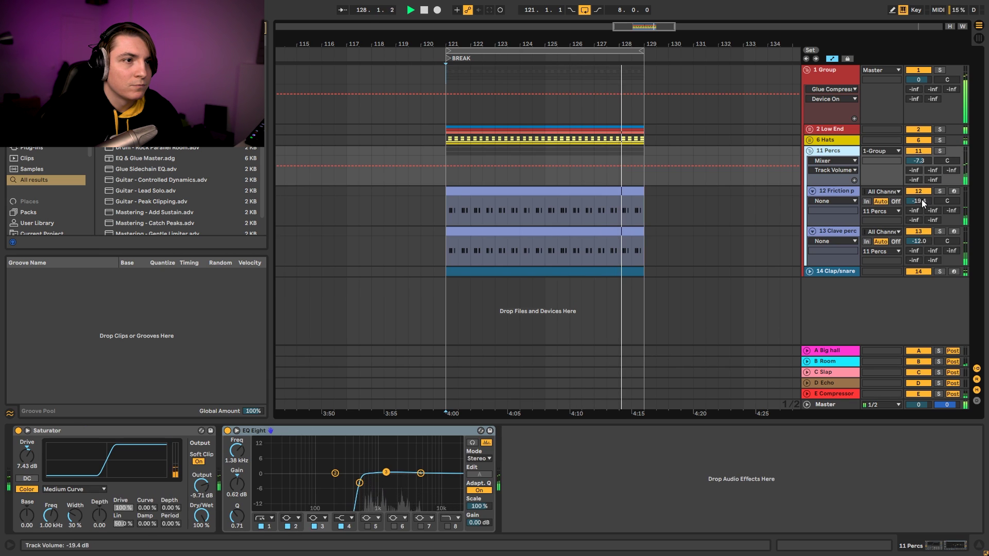
drag(930, 171, 930, 127)
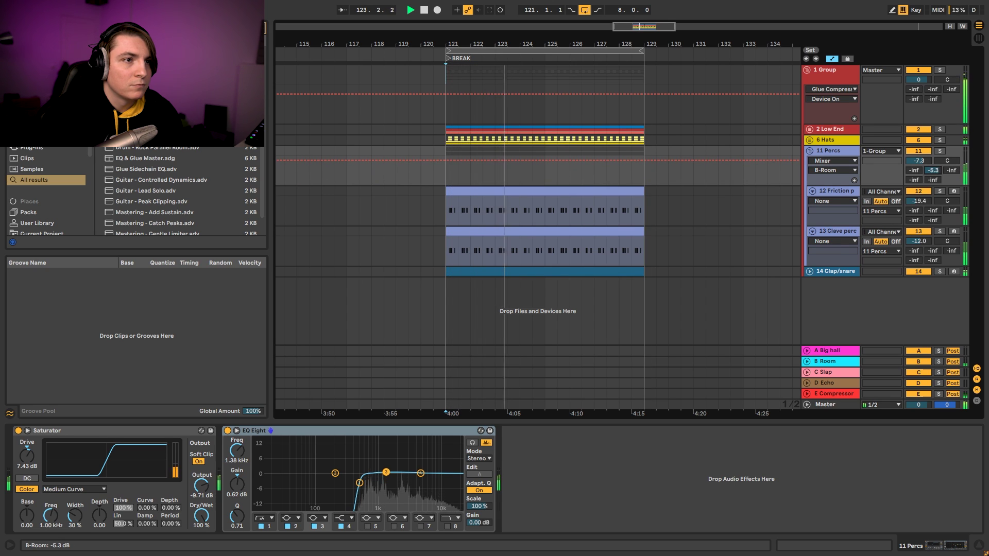
click(810, 150)
Raise the Clap/snare track's send to the Room return to -6.6 dB and collapse the parent drum group.
double_click(844, 163)
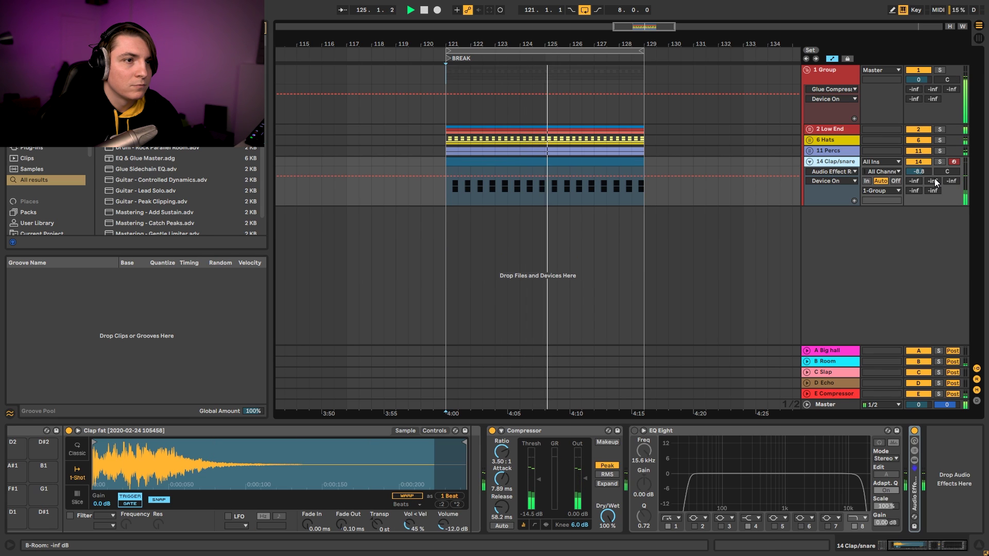
drag(933, 181, 933, 167)
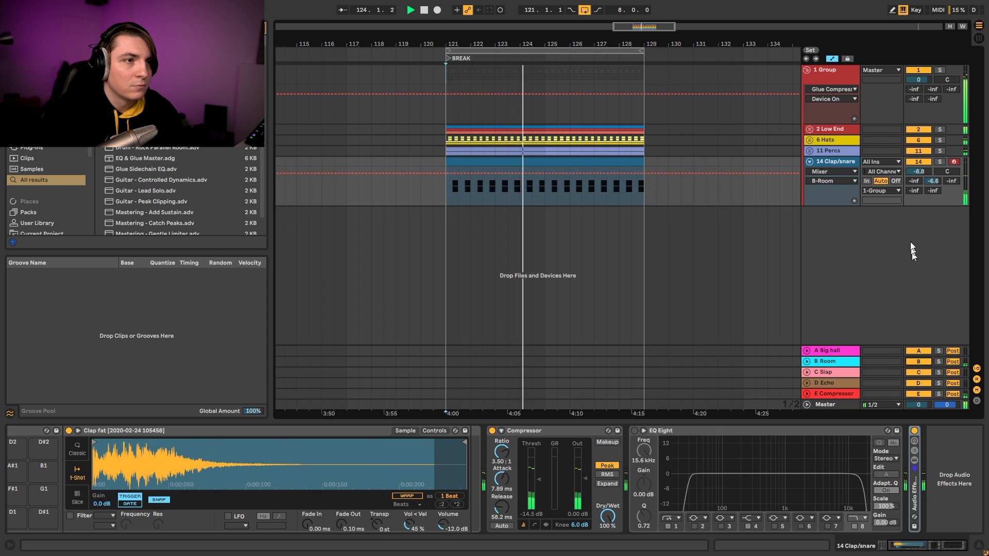
click(810, 70)
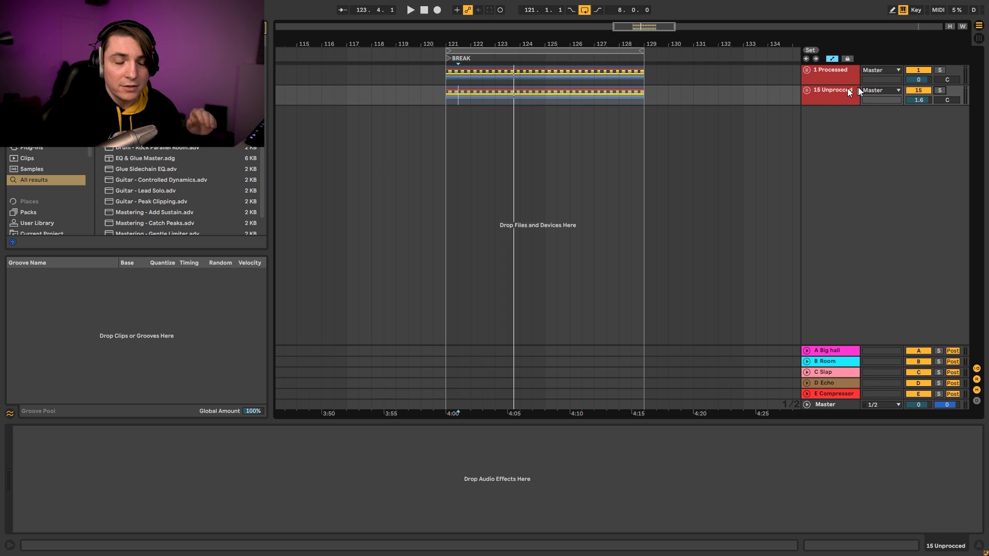
Play the loop and alternately solo the Processed and Unprocced groups to compare the drum mix before and after processing.
click(834, 72)
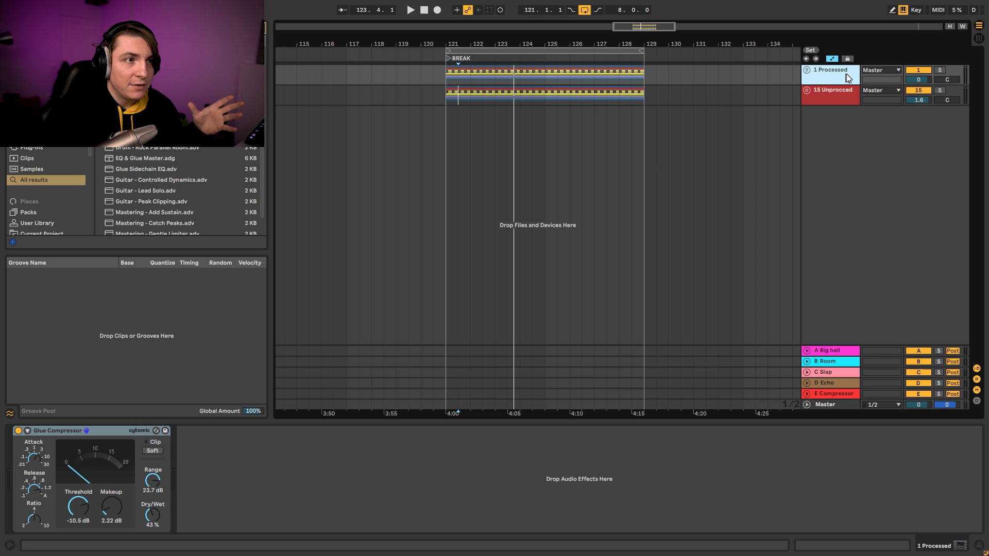
click(939, 69)
key(space)
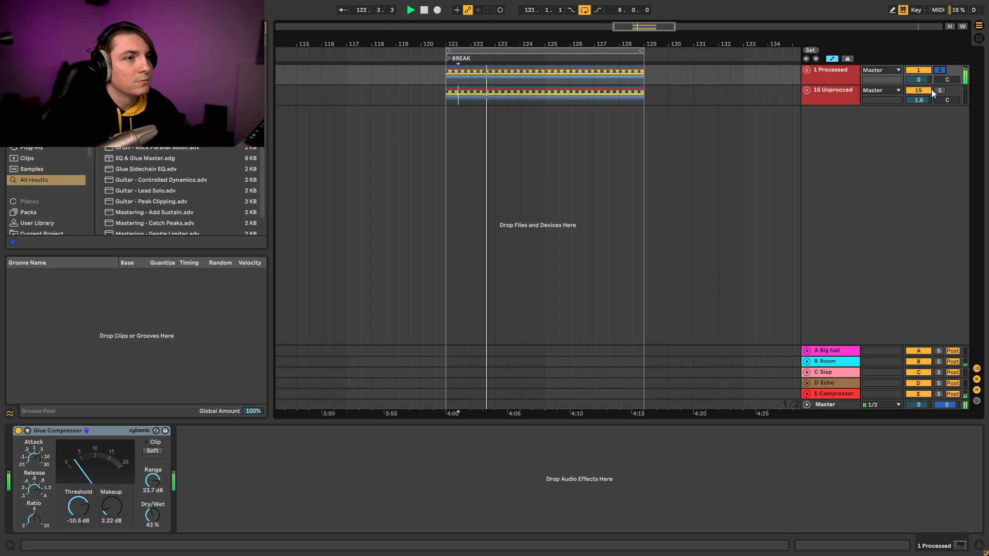
click(937, 90)
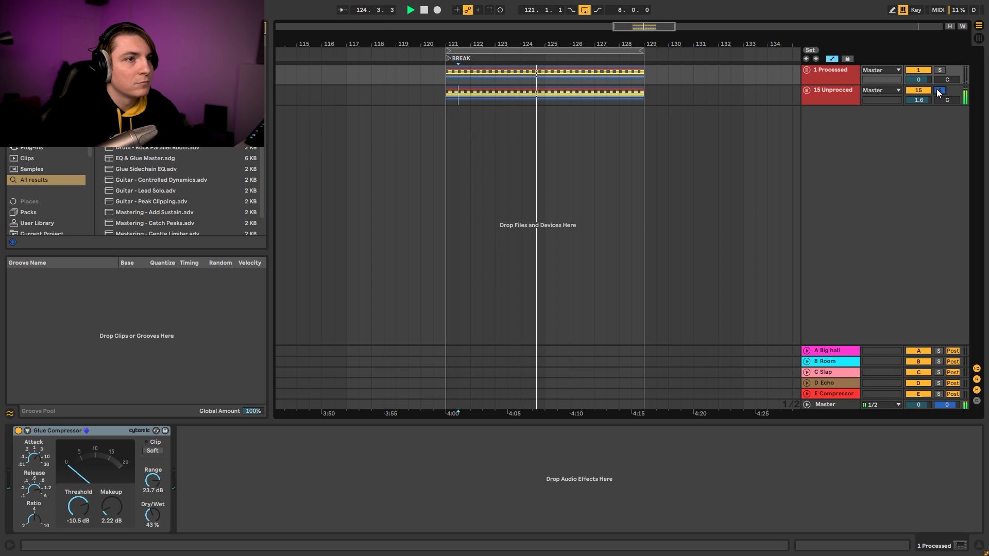
click(939, 71)
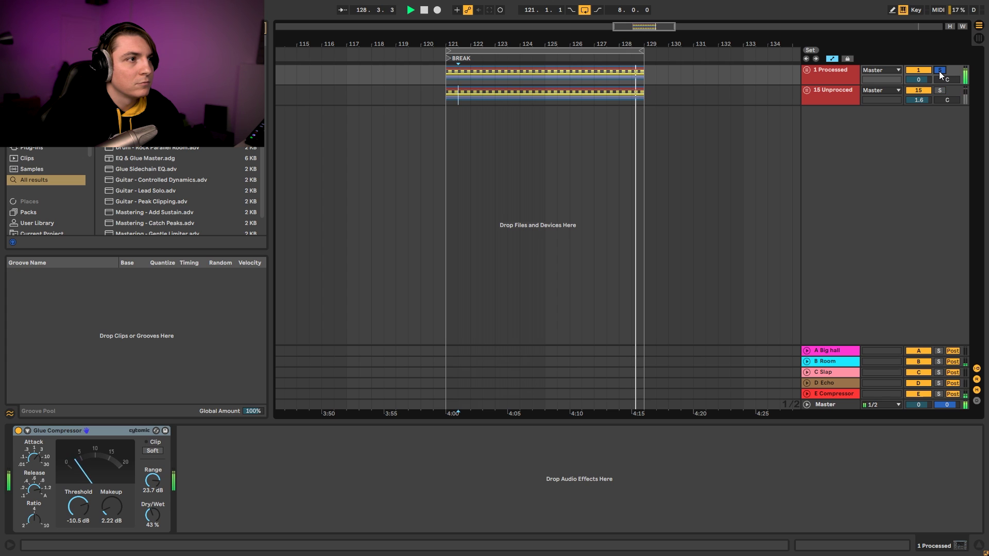
click(940, 92)
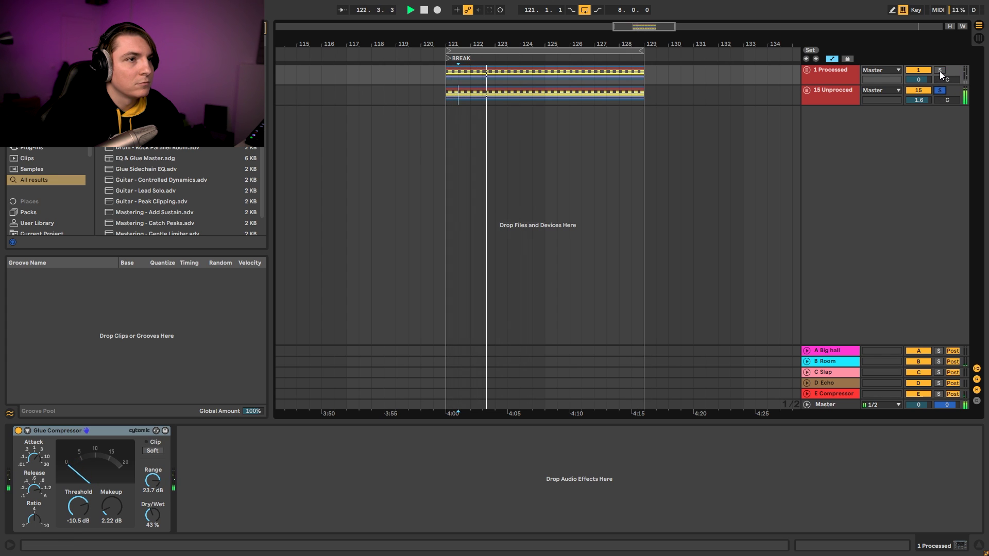
click(940, 70)
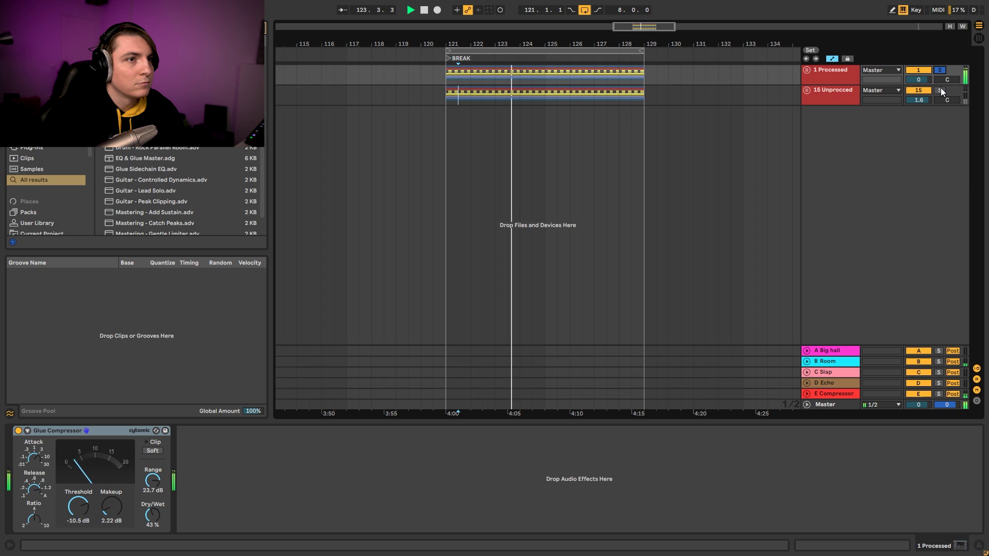